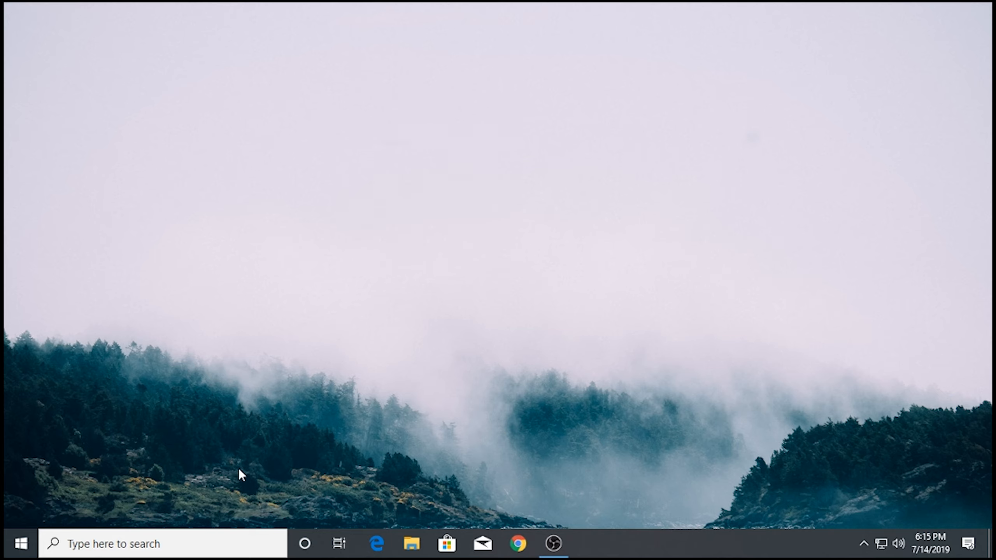
- Launch Hyper-V Manager from a 'hyper' search and show the DESKTOP-1H5Q4EK host's VMs
click(204, 543)
text(hyper)
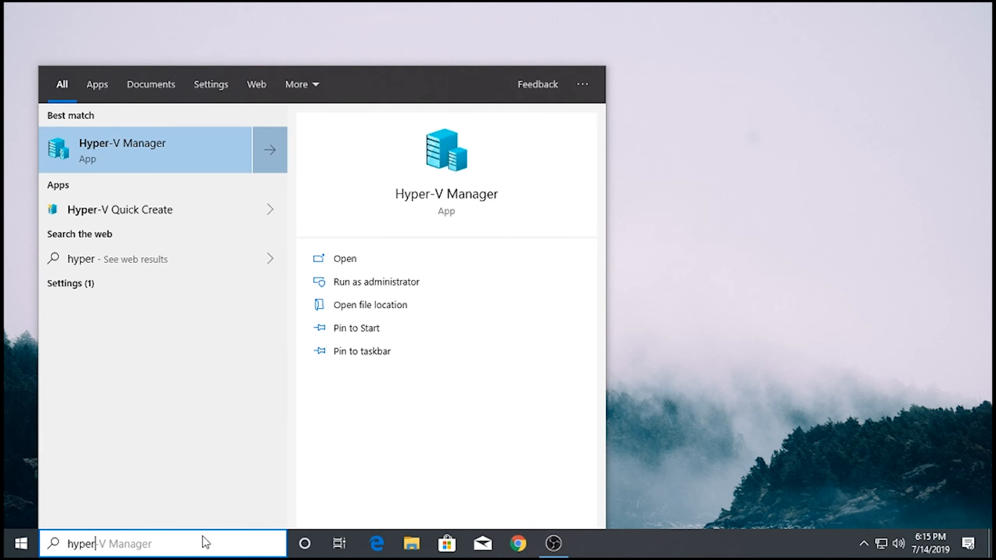
key(Return)
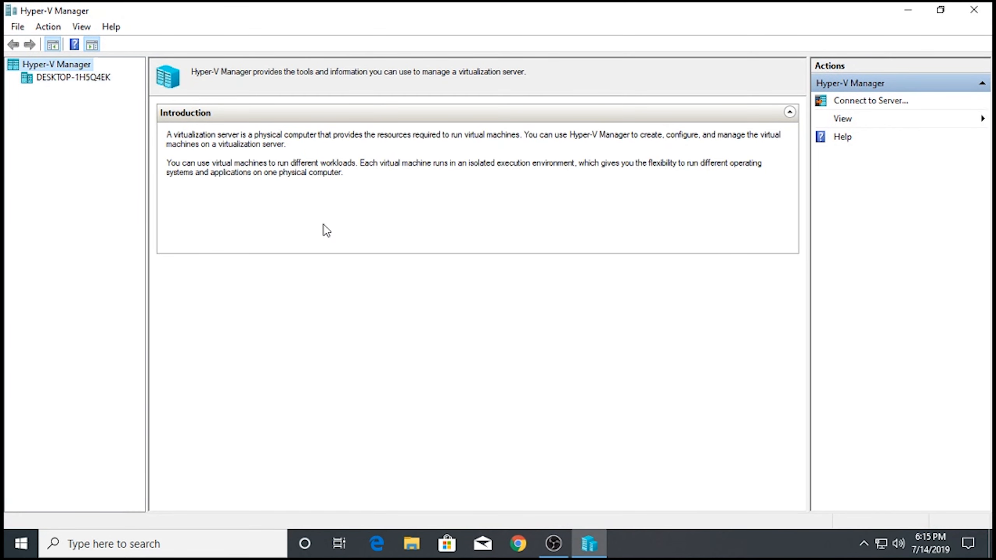
click(79, 77)
- Check the Management, Pfsense, Server 1 and Server 2 VMs, ending with Pfsense selected
drag(349, 177, 231, 120)
click(264, 190)
click(264, 118)
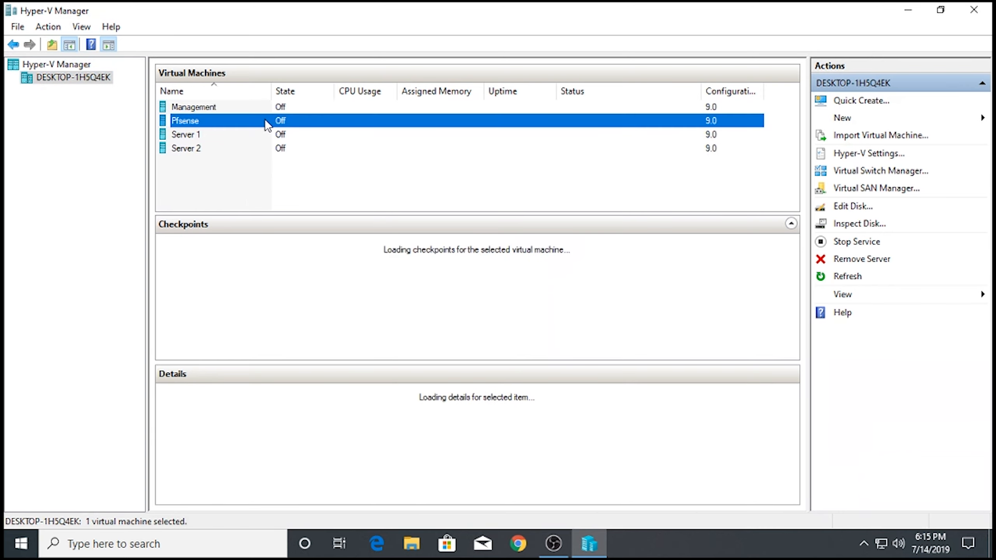
click(285, 108)
click(285, 121)
click(287, 134)
click(290, 147)
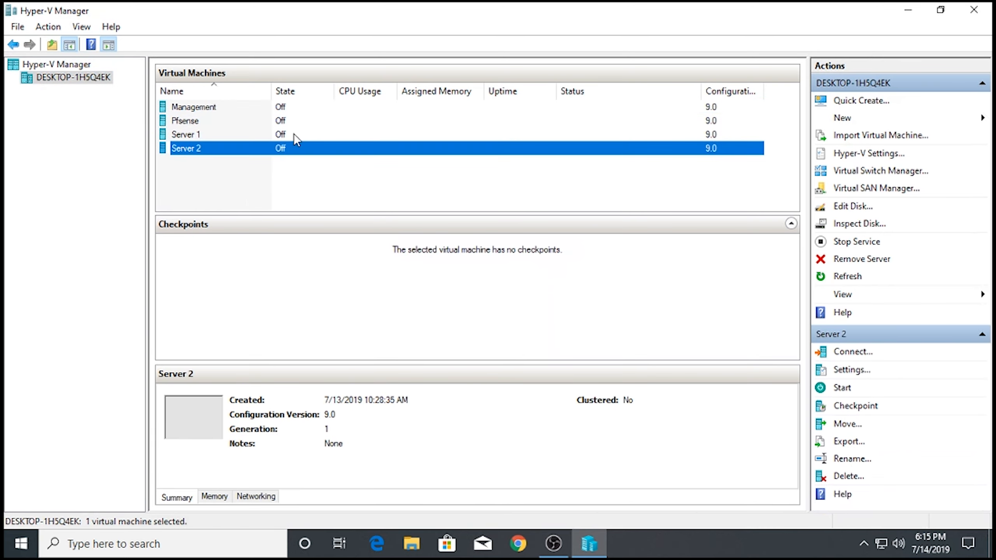
click(294, 134)
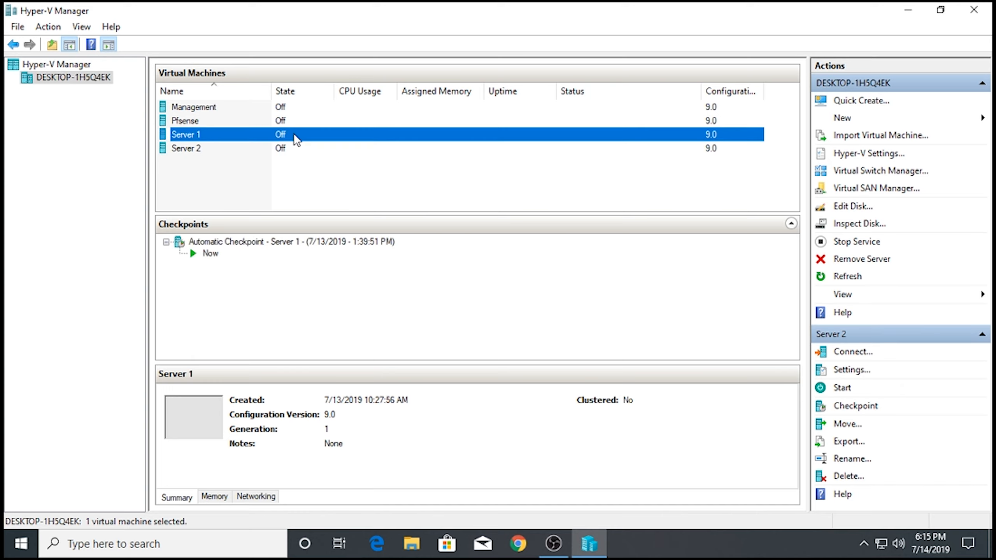
click(307, 119)
- Start the Pfsense VM, connect to its console and move the window toward the centre
right_click(307, 120)
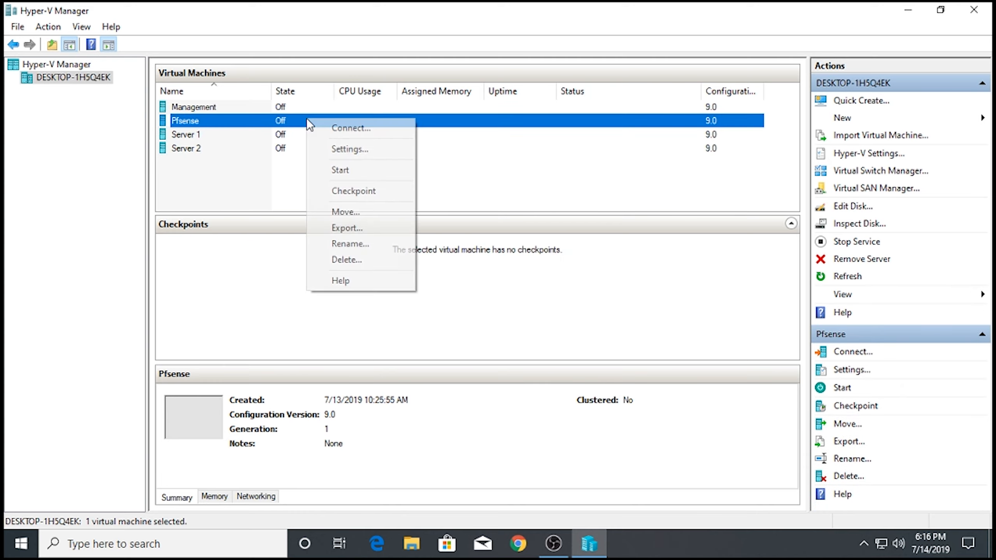
click(351, 191)
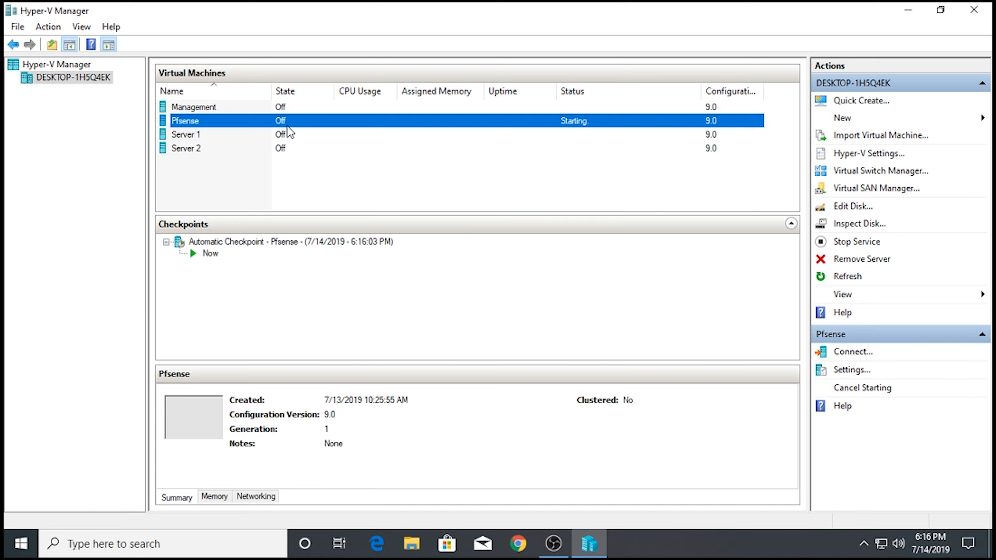
right_click(625, 124)
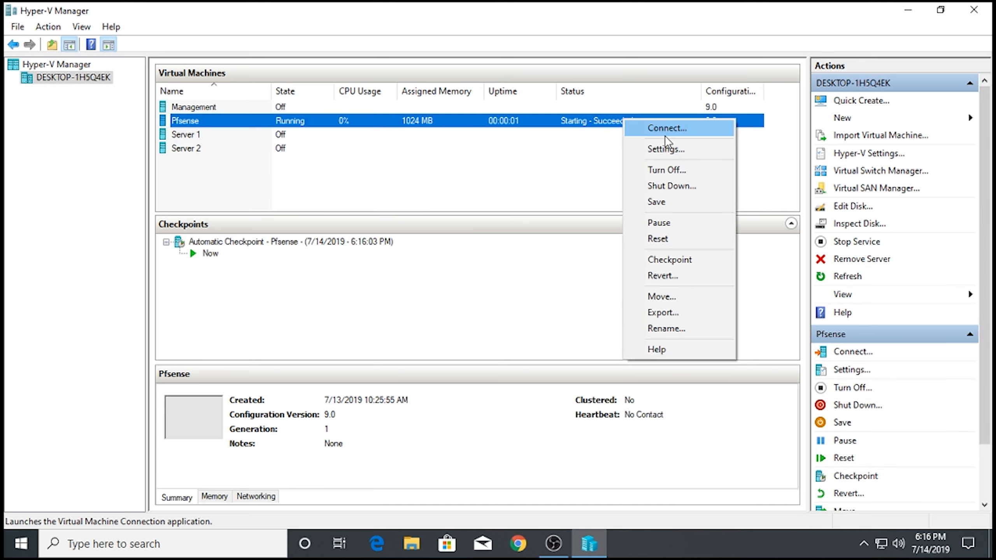
click(643, 130)
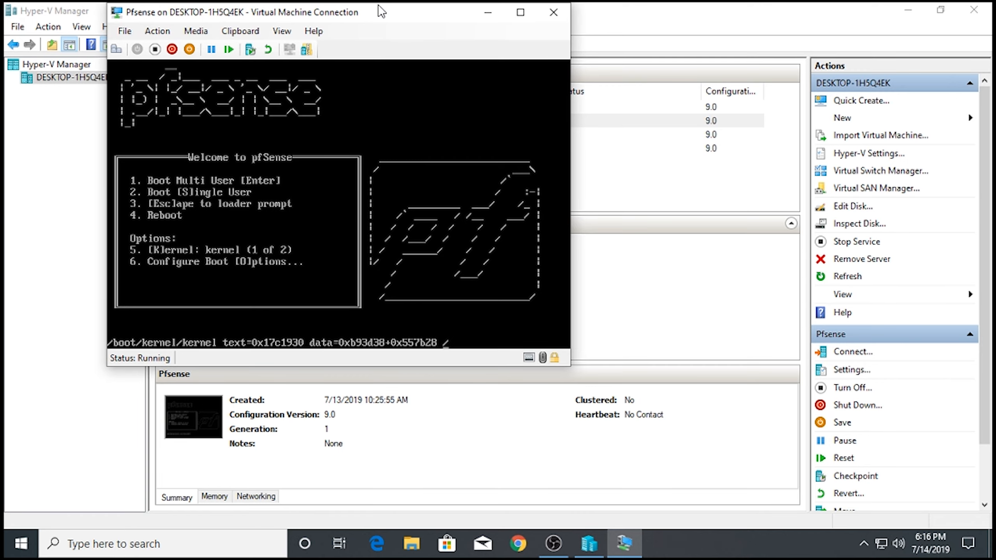
drag(380, 12, 534, 47)
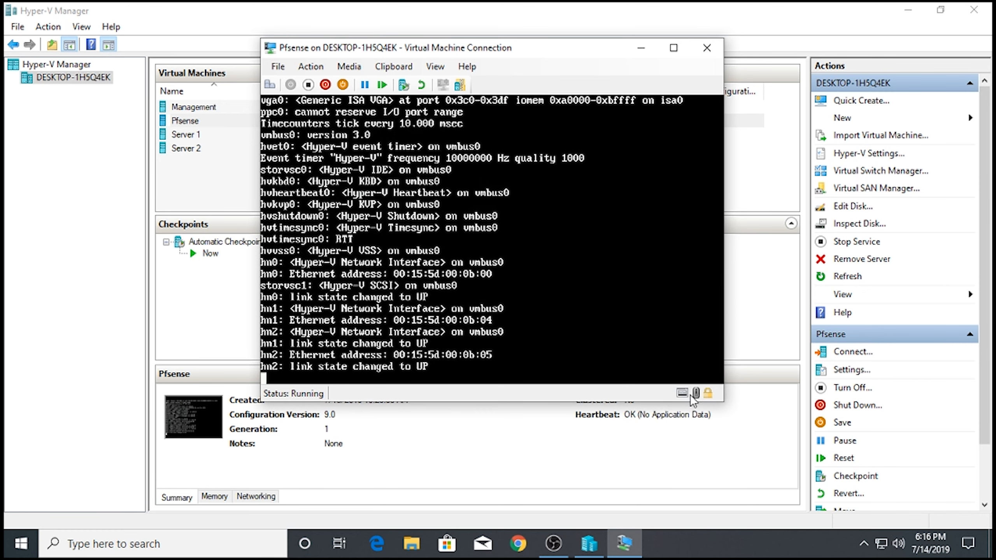
- Minimize the Pfsense console and Hyper-V Manager so Server 1's console is in front
click(641, 48)
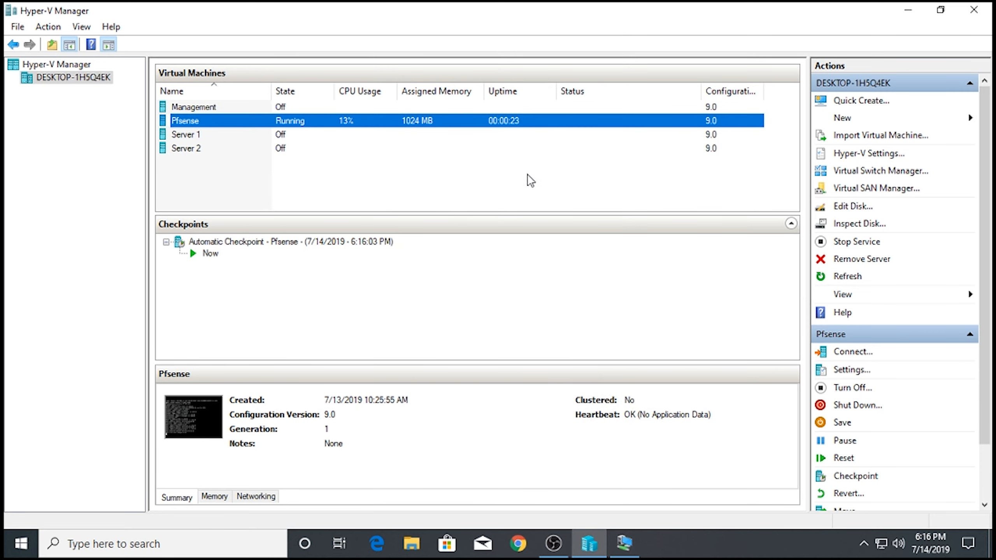
click(908, 10)
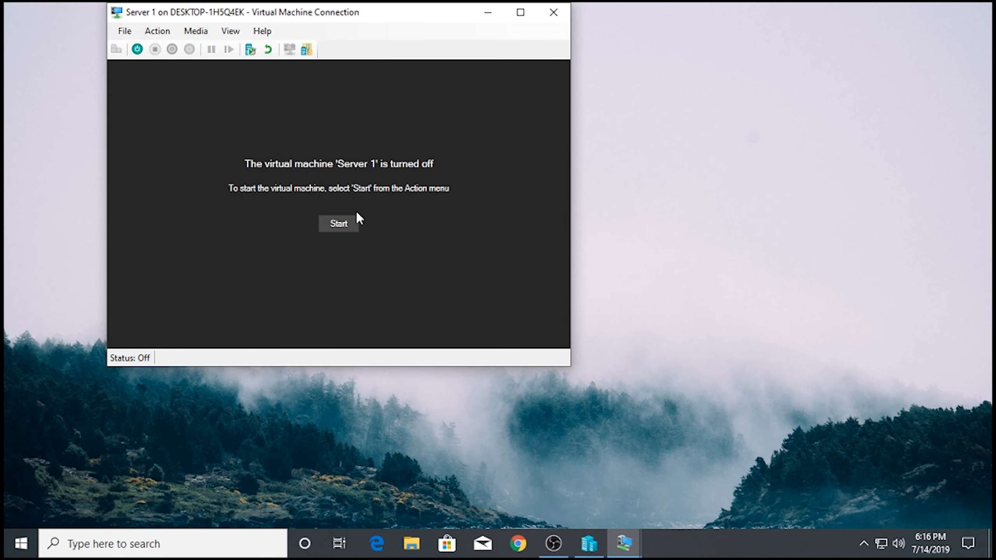
- Minimize Server 1's console and restore Pfsense's to check its WAN, LAN and LAN2 addresses
click(488, 12)
right_click(642, 115)
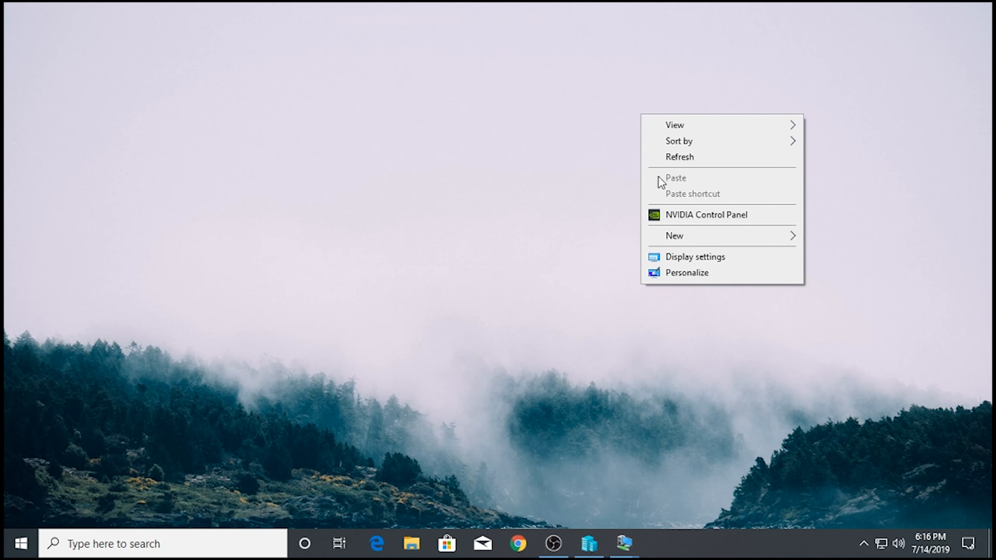
click(691, 157)
mouse_move(634, 533)
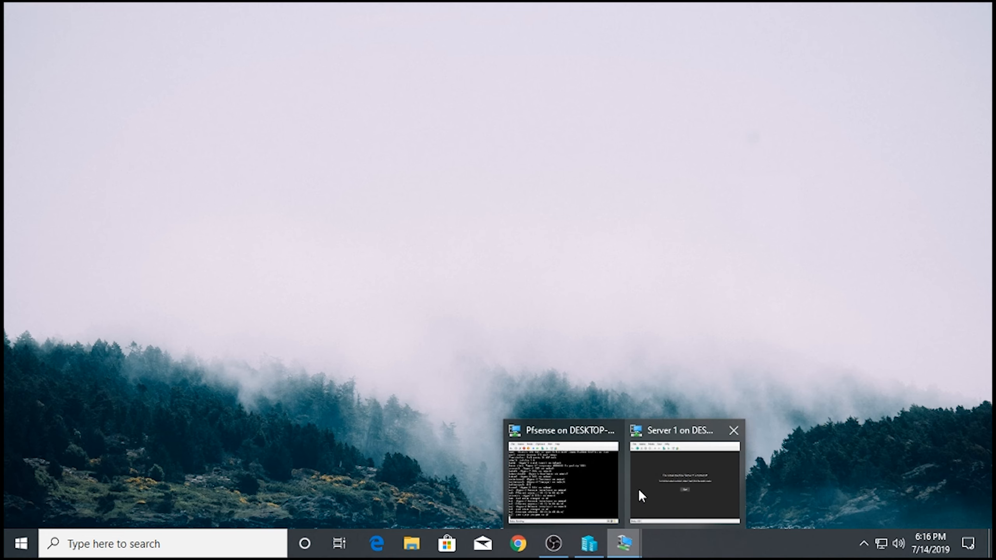
click(614, 470)
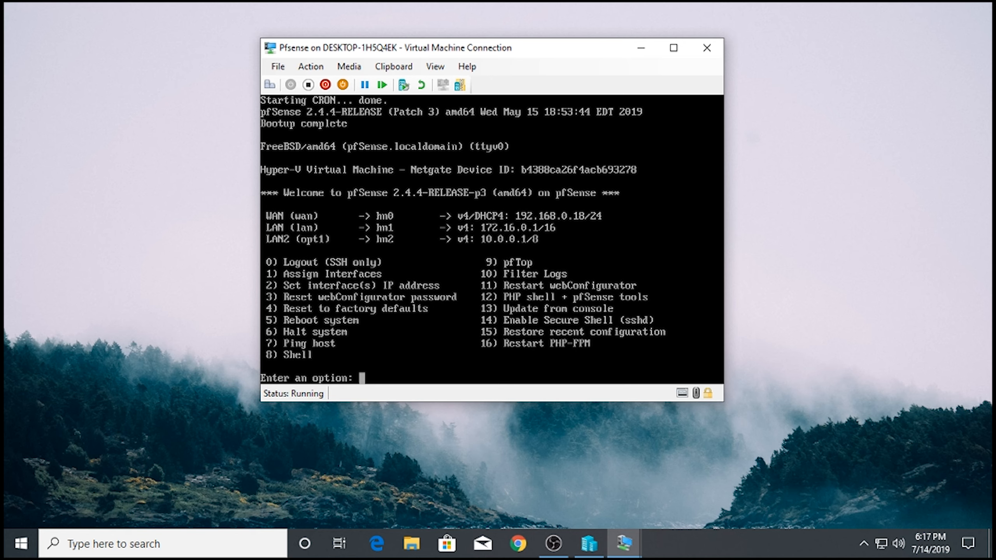
- Minimize the Pfsense console and restore the Server 1 console window
click(639, 47)
mouse_move(630, 546)
click(686, 466)
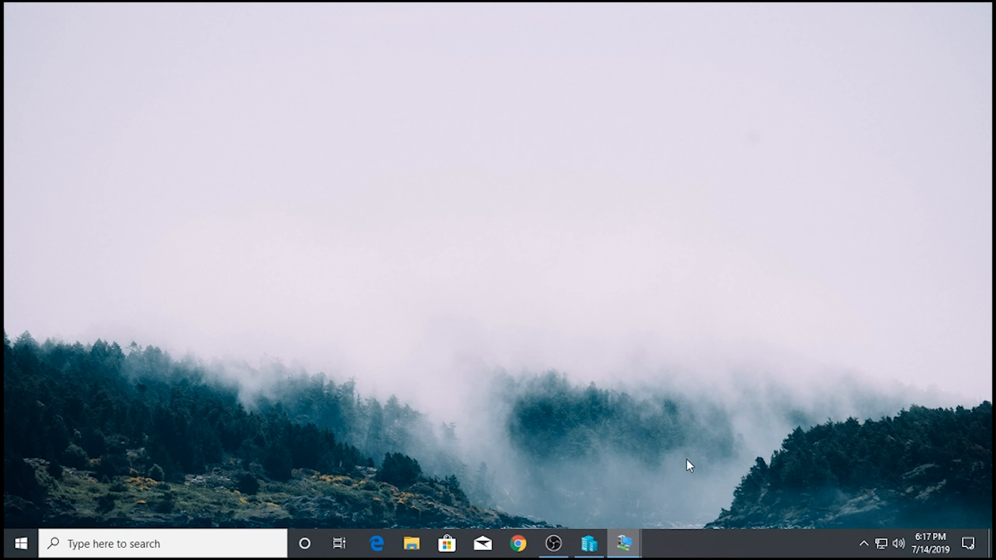
- Start Server 1, continuing from its last state instead of reverting
click(338, 223)
right_click(736, 197)
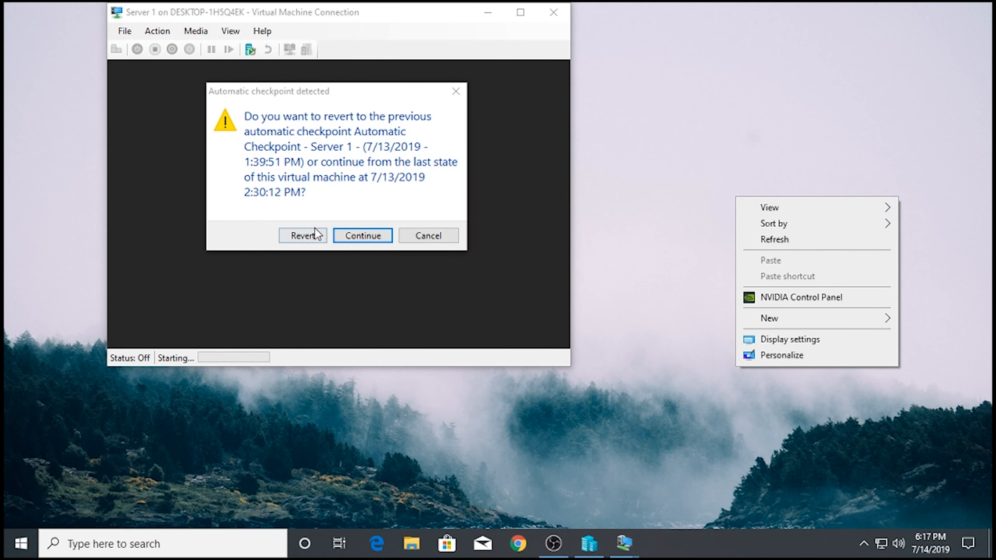
click(361, 234)
right_click(698, 164)
click(738, 212)
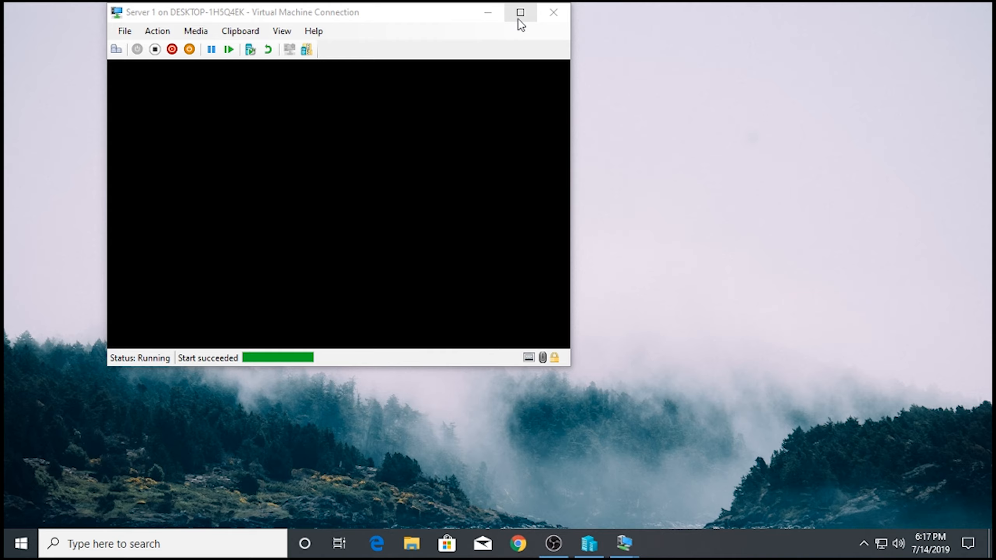
- Maximize the Server 1 console, check the VM list, then minimize Hyper-V Manager
click(519, 19)
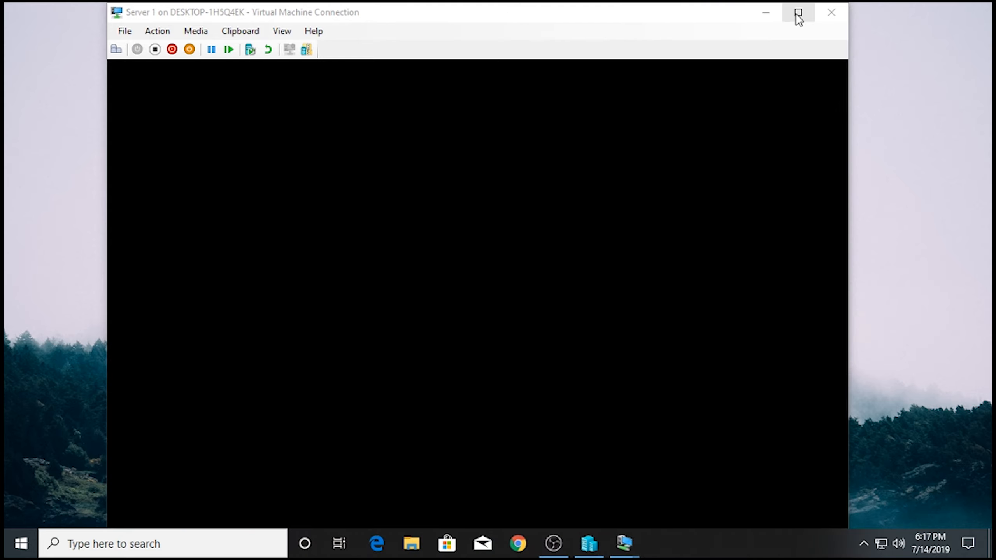
right_click(976, 156)
click(931, 202)
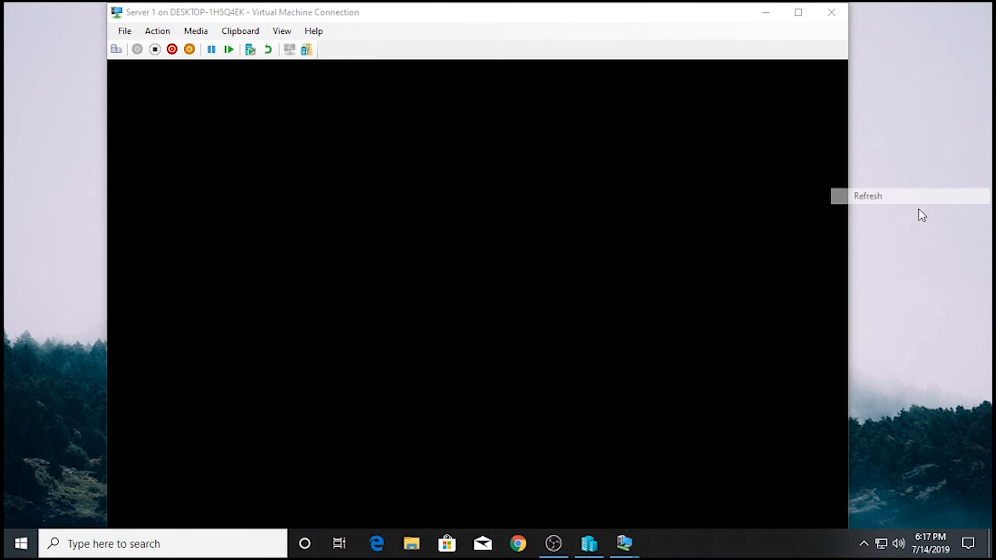
click(589, 543)
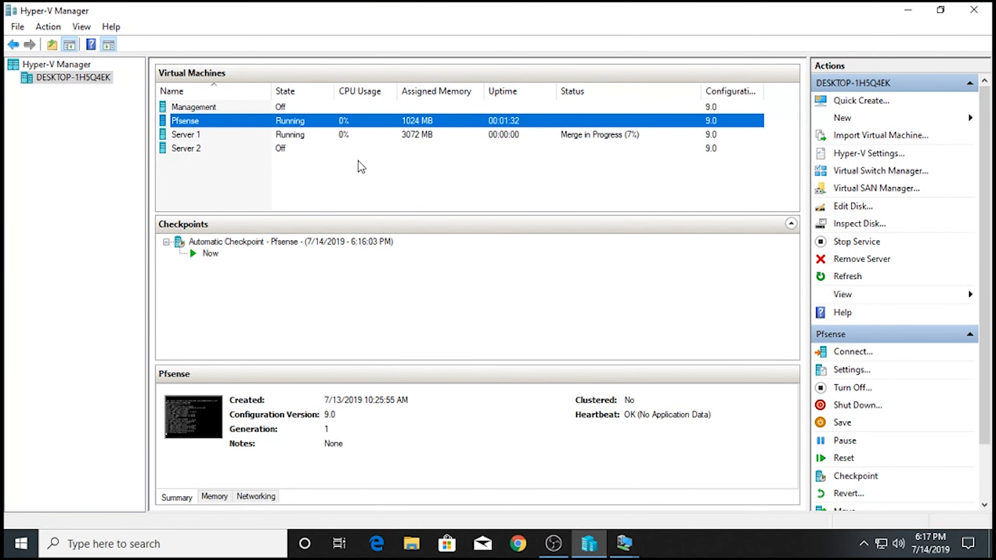
click(328, 108)
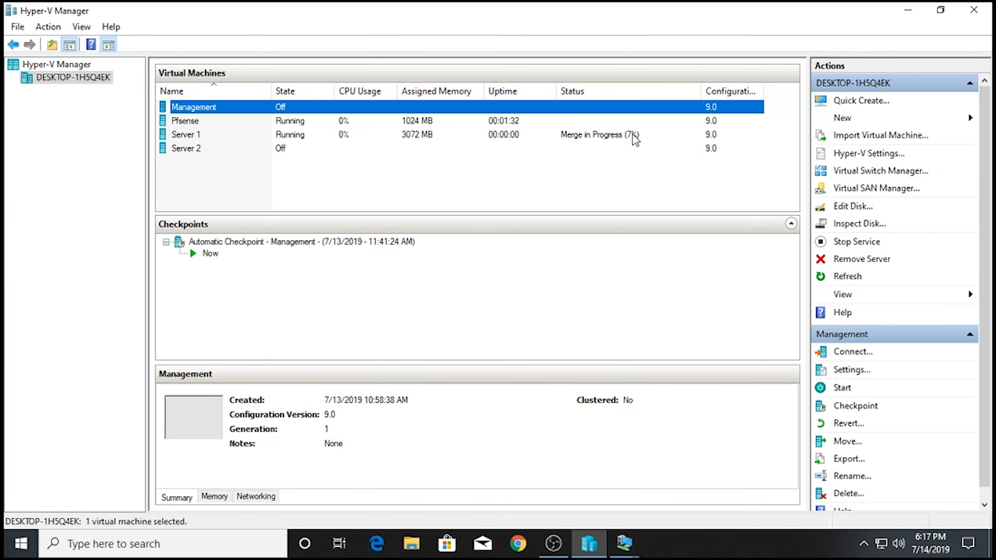
click(572, 137)
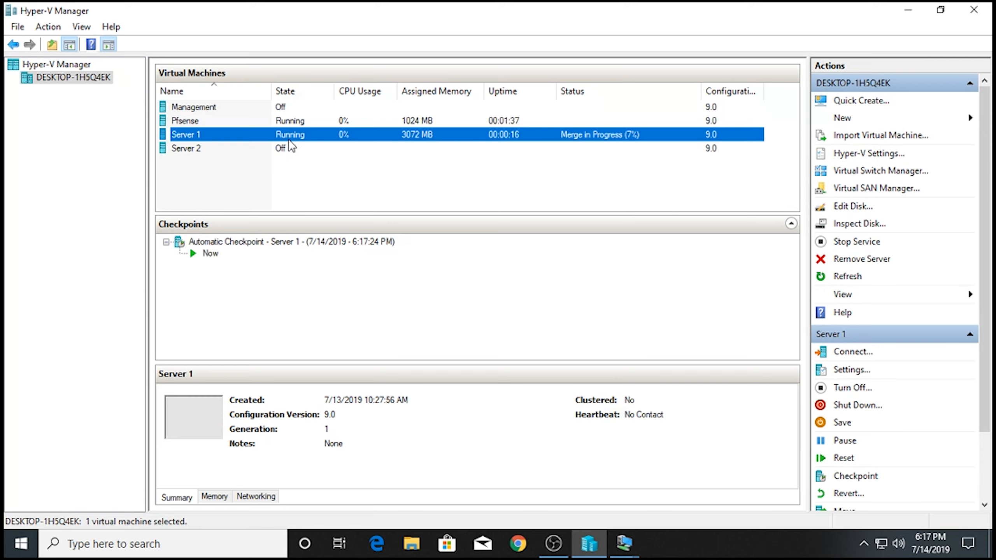
click(302, 148)
click(318, 140)
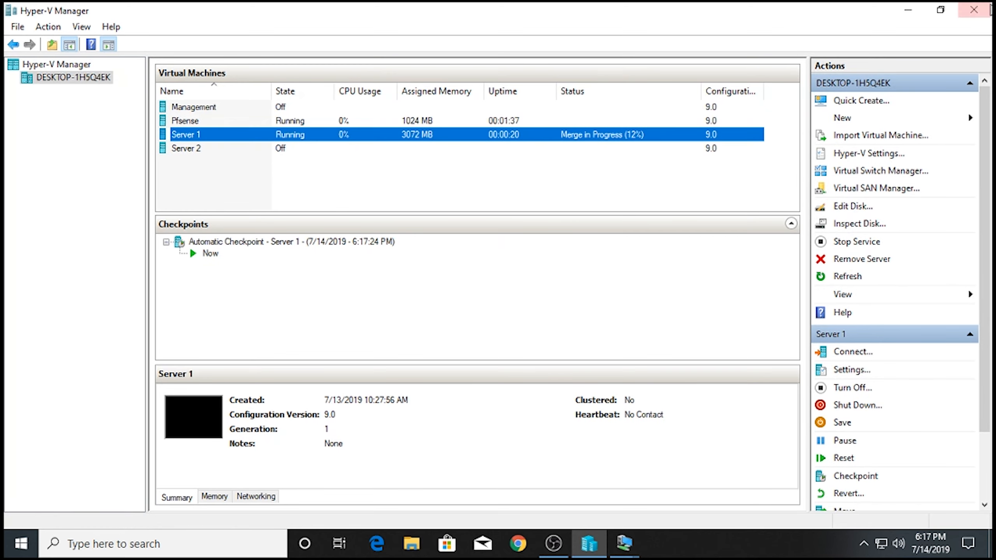
click(908, 10)
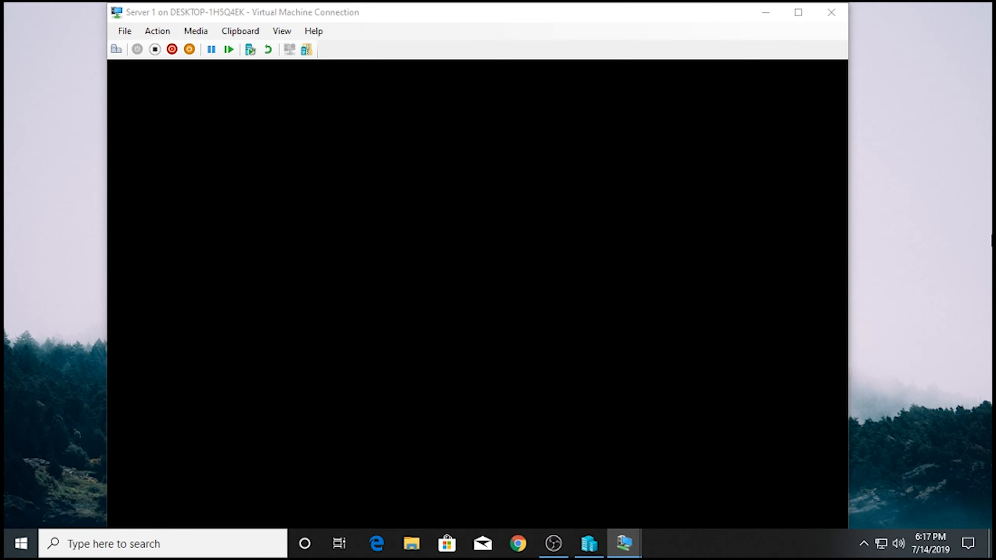
- Wait for Server 1's lock screen, then dismiss the 1366 by 768 display-size prompt
right_click(829, 234)
click(928, 276)
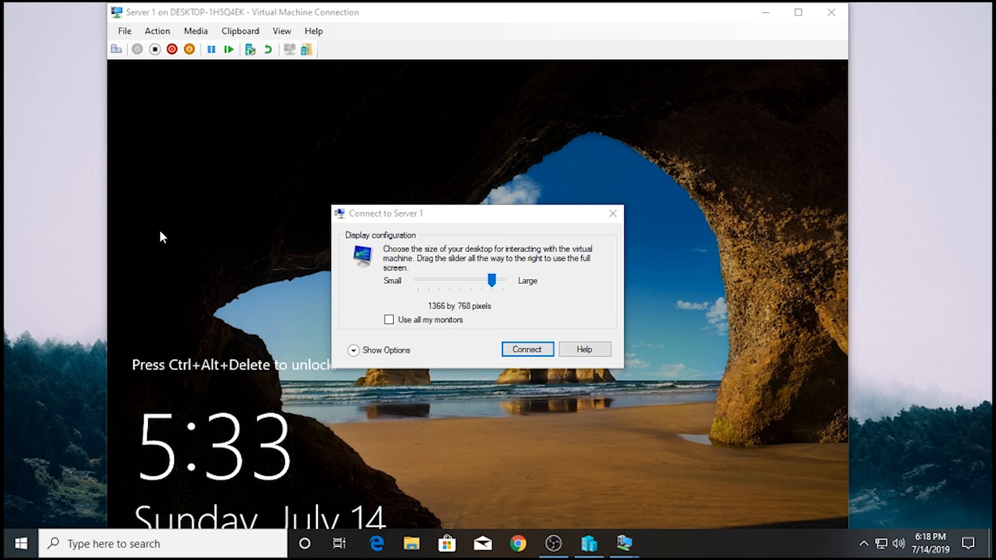
click(612, 213)
- Maximize the Server 1 console and sign in as Administrator using Ctrl+Alt+Del and the account password
click(798, 12)
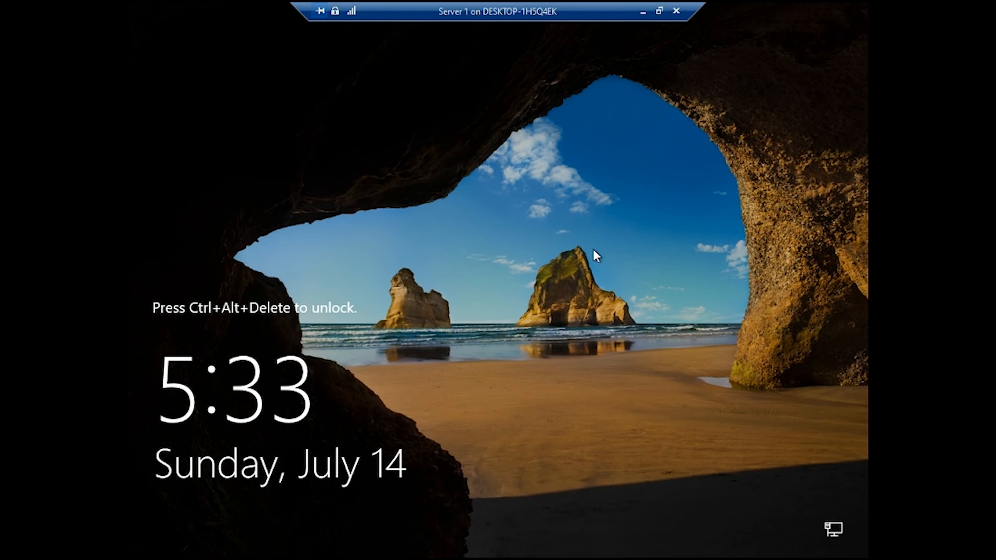
key(ctrl+alt+End)
text(********)
key(Return)
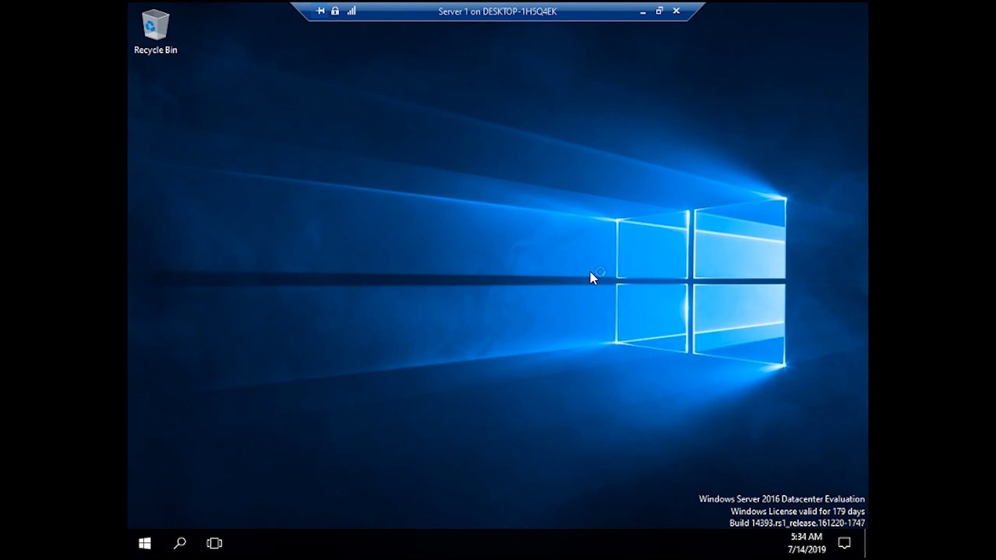
right_click(590, 272)
click(645, 319)
- Refresh Server 1's desktop three times while Server Manager's Dashboard loads
right_click(416, 164)
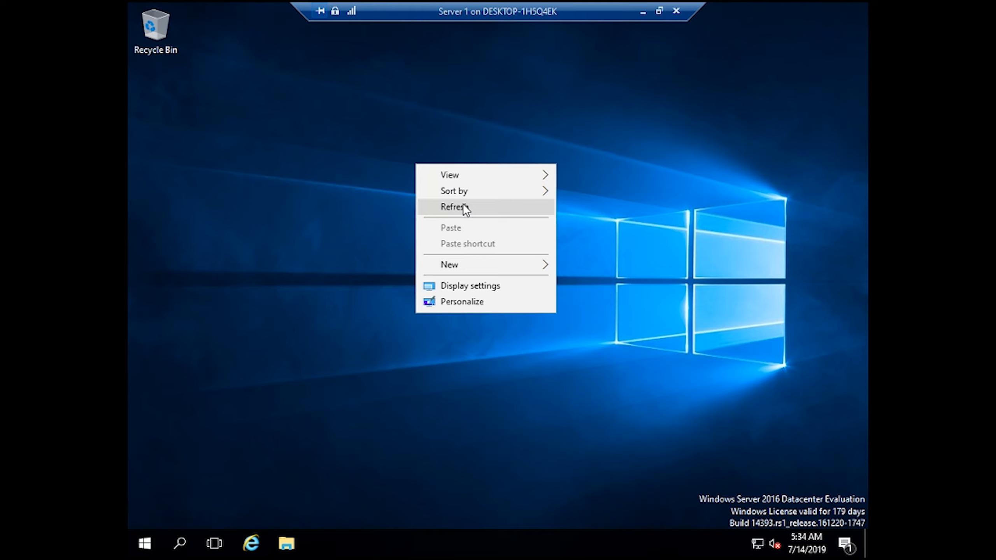
click(462, 203)
right_click(408, 194)
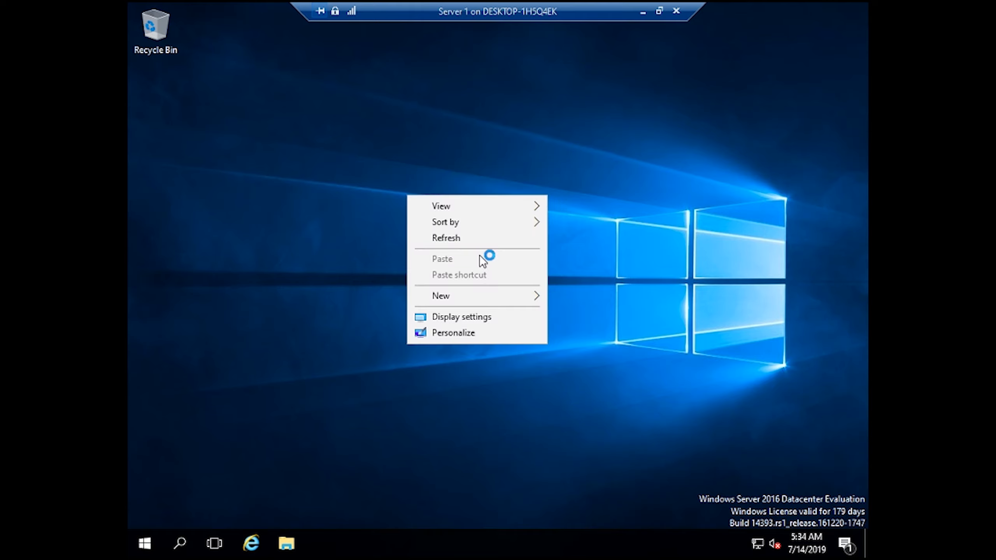
click(489, 238)
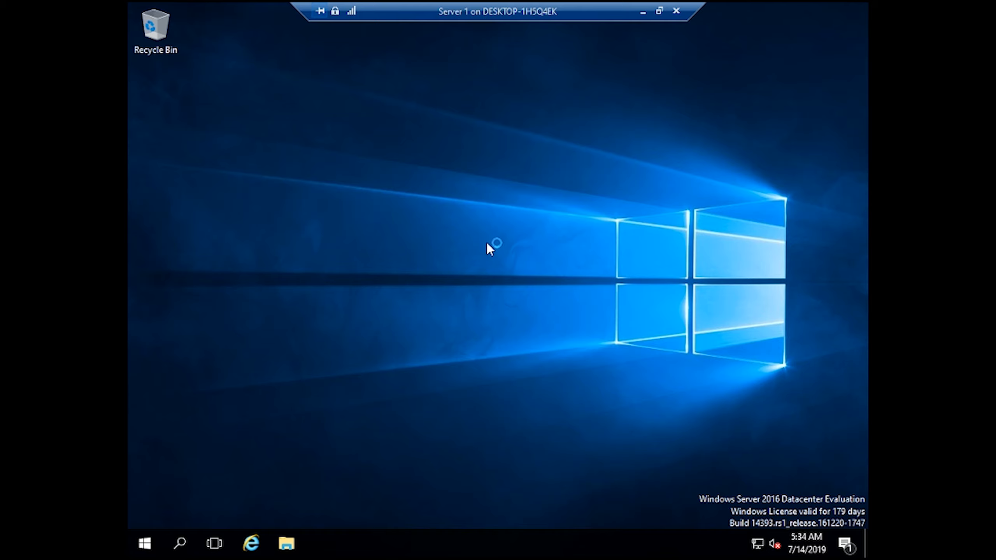
right_click(214, 218)
click(243, 261)
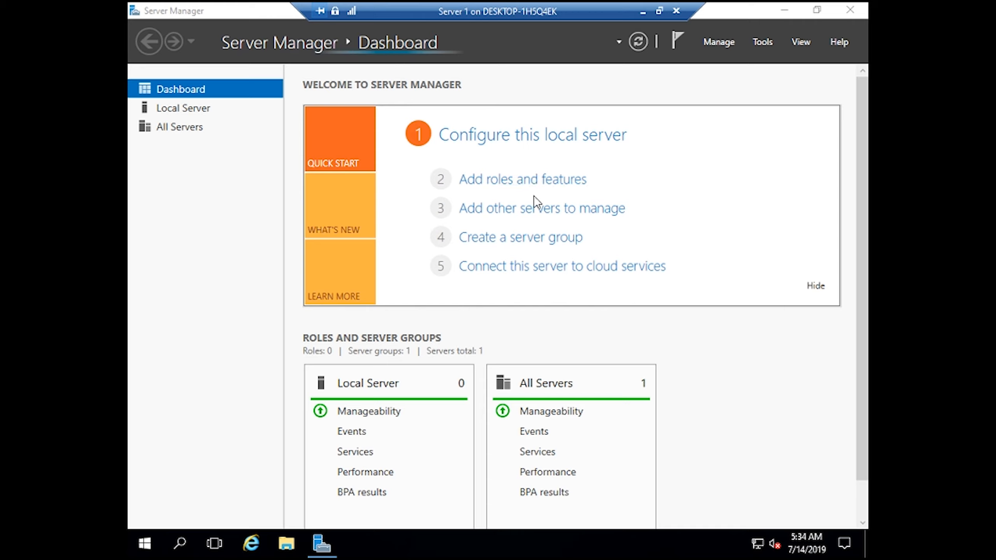
- Launch Add roles and features from the Dashboard, dismiss the inventory notice, and reposition the wizard
click(546, 177)
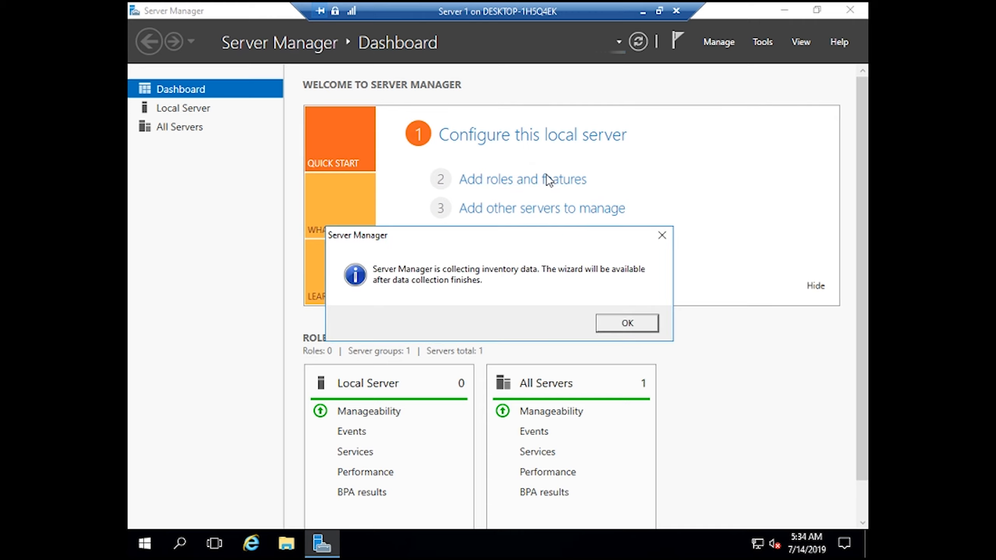
click(626, 325)
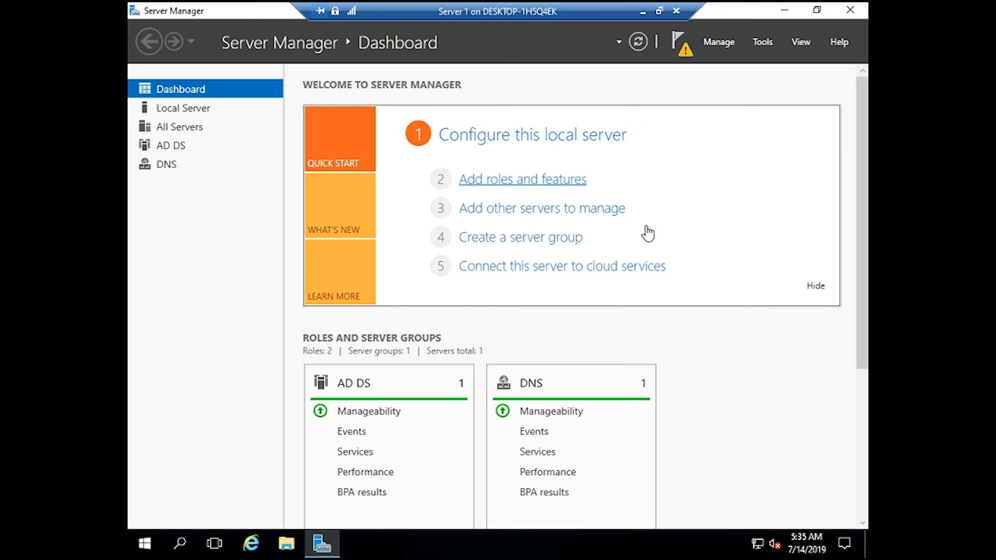
drag(434, 134, 358, 59)
- Step through the wizard to confirm AD DS and DNS Server are installed, then cancel
click(554, 434)
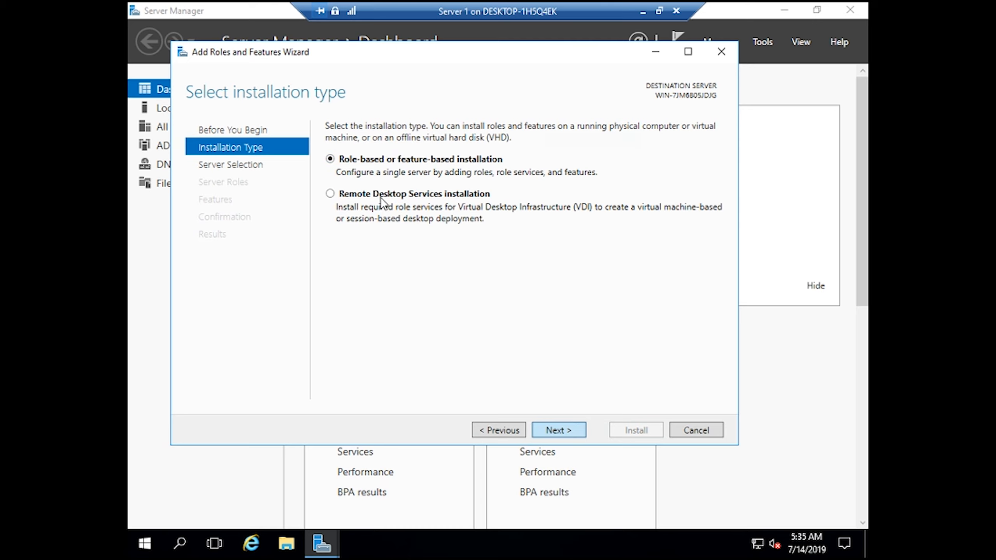
click(251, 166)
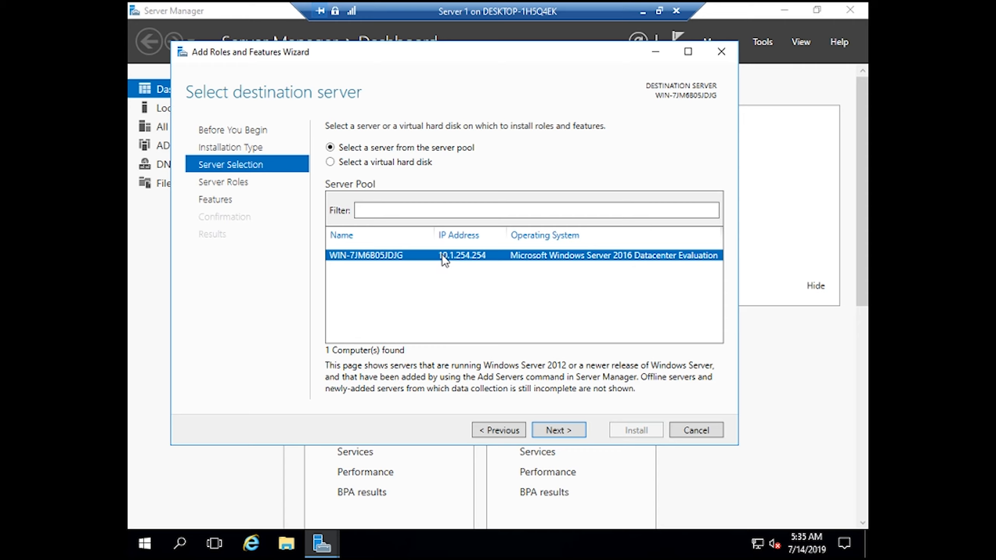
click(571, 428)
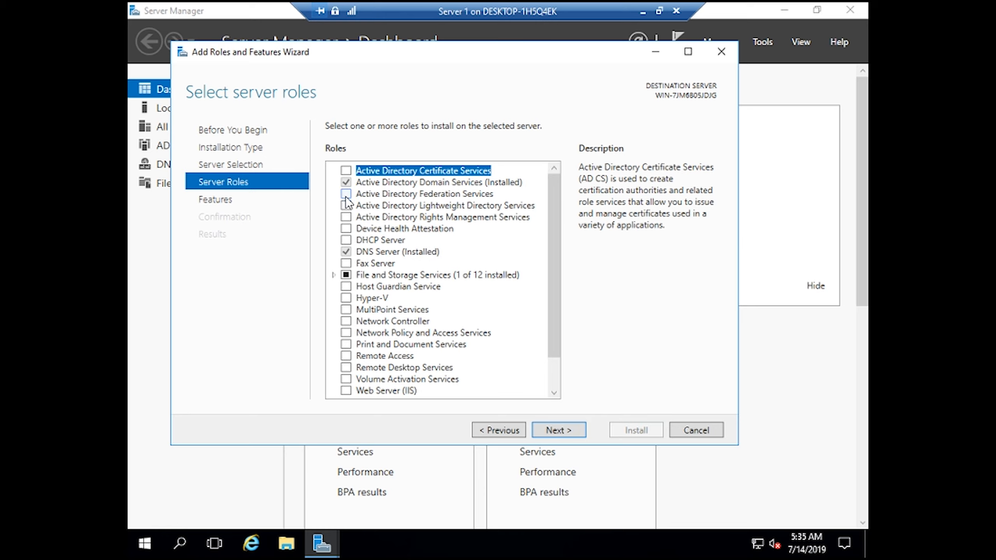
click(567, 429)
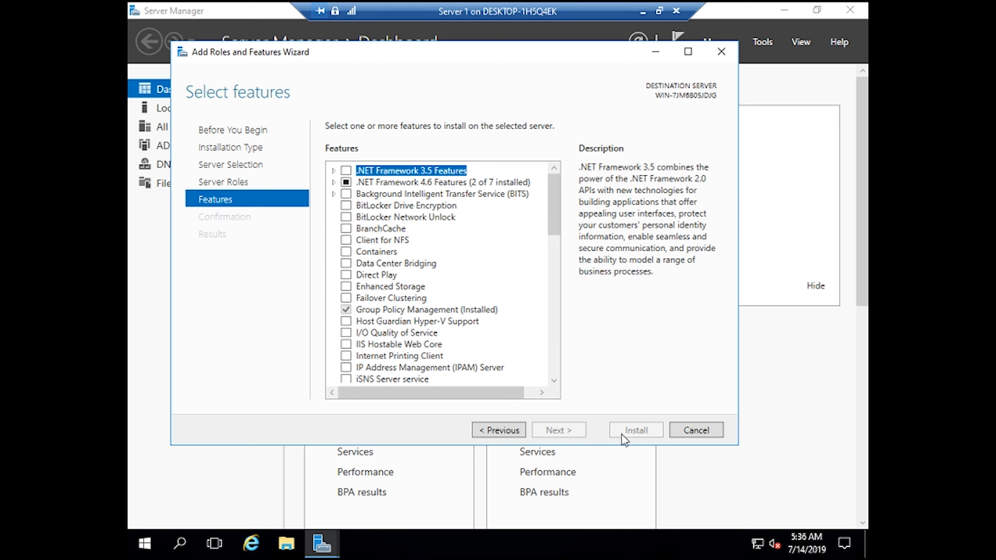
click(699, 434)
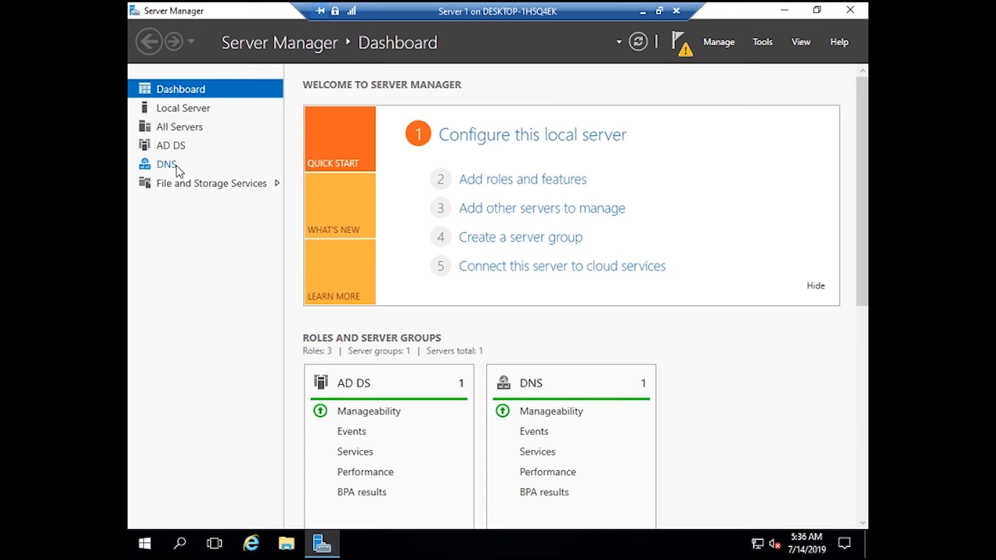
- Review the post-deployment notifications and minimize Server Manager to Server 1's desktop
click(677, 44)
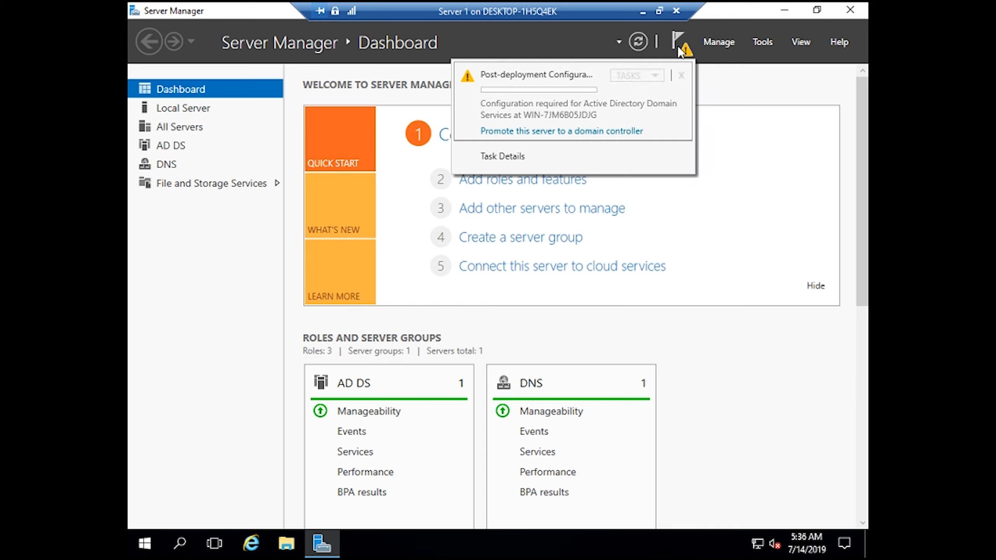
click(680, 51)
click(784, 9)
right_click(425, 205)
click(479, 246)
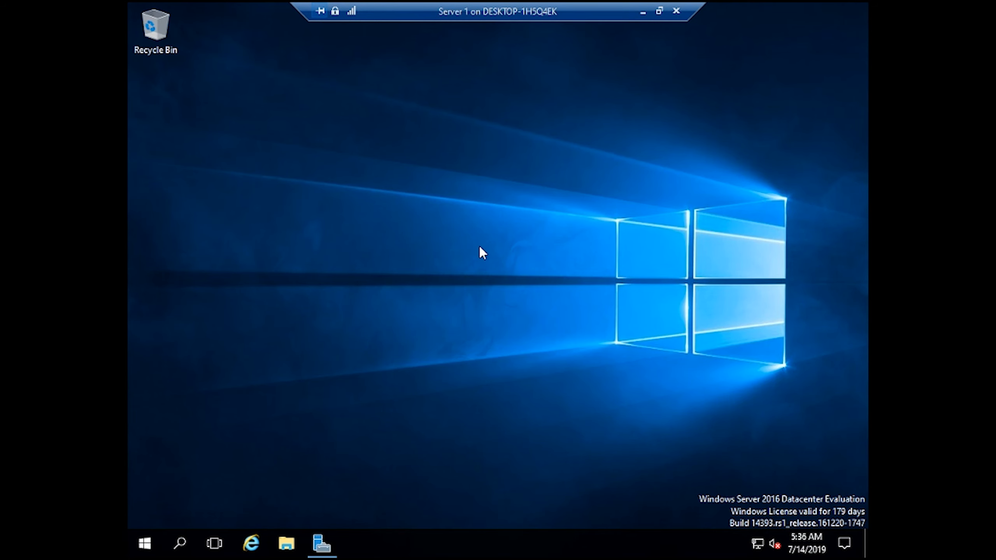
- Open Network Connections by running ncpa.cpl from the Run prompt
key(super+r)
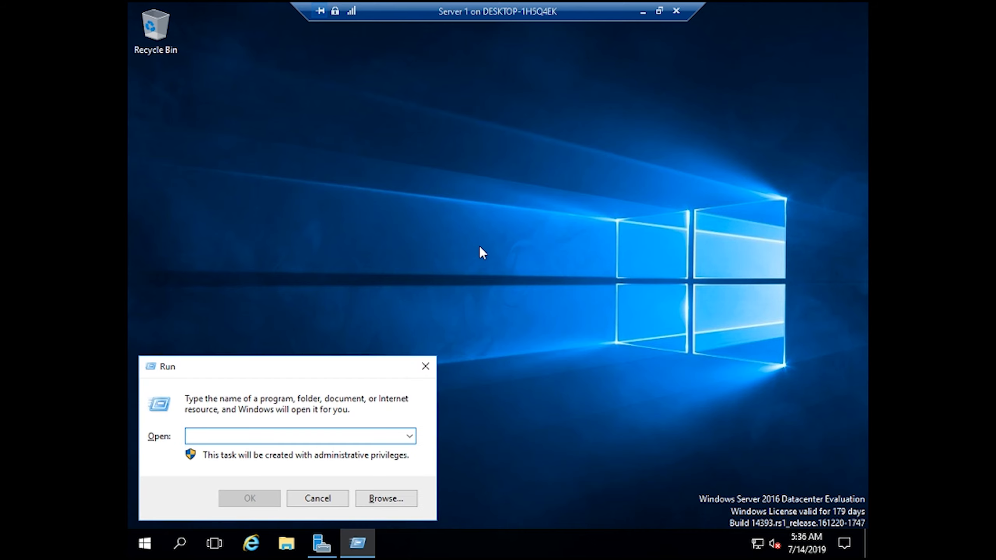
text(ncpa)
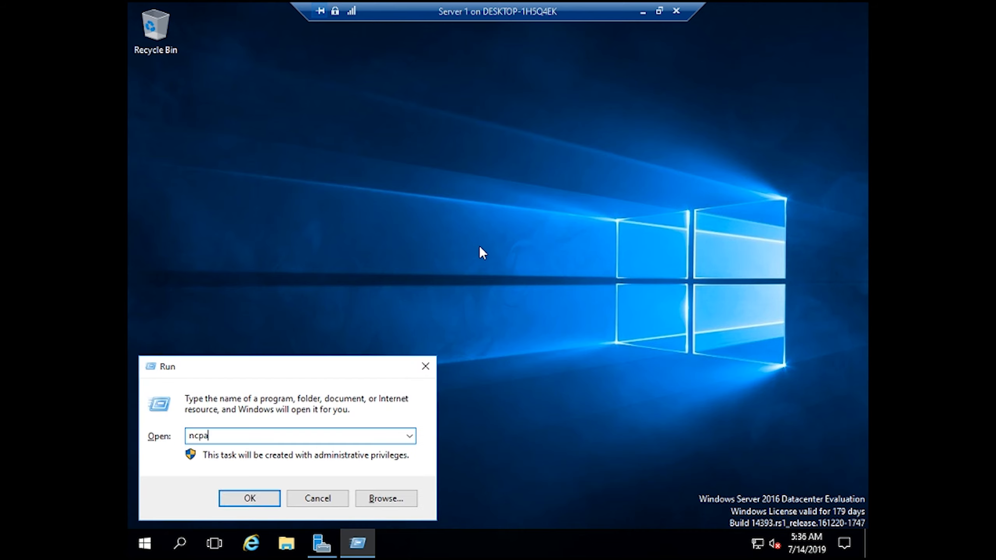
text(.cpl)
key(Return)
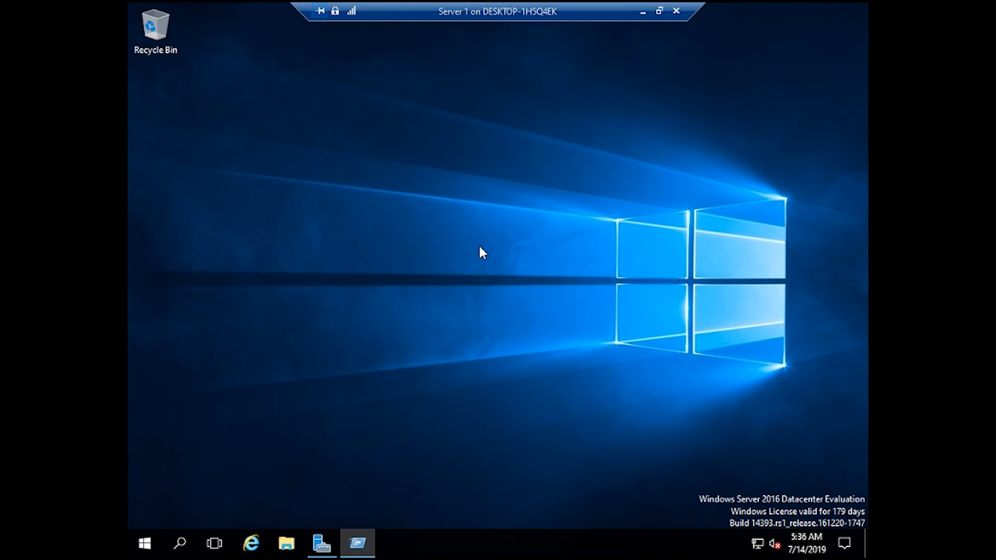
- Open the Ethernet adapter's Properties dialog with its protocol list
right_click(478, 207)
click(498, 220)
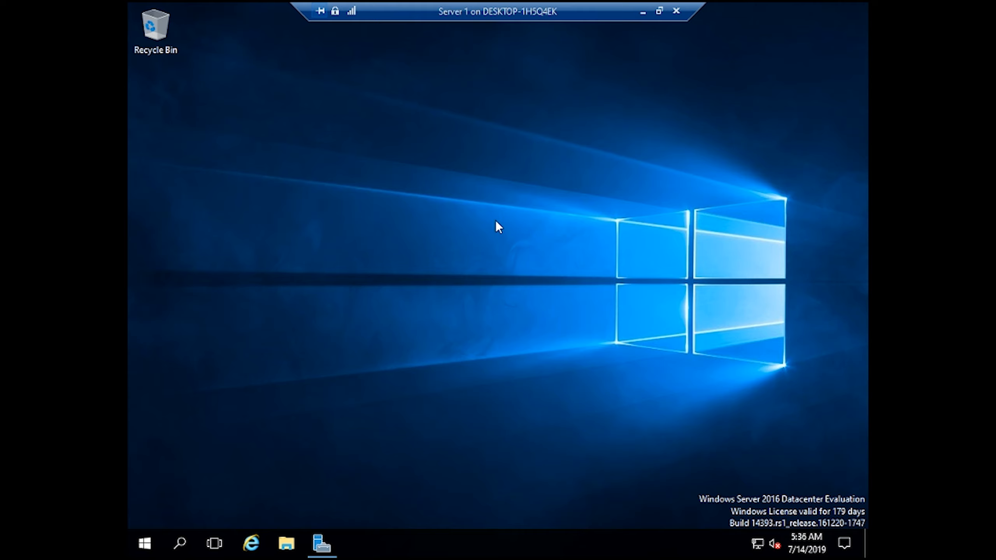
right_click(495, 196)
click(539, 236)
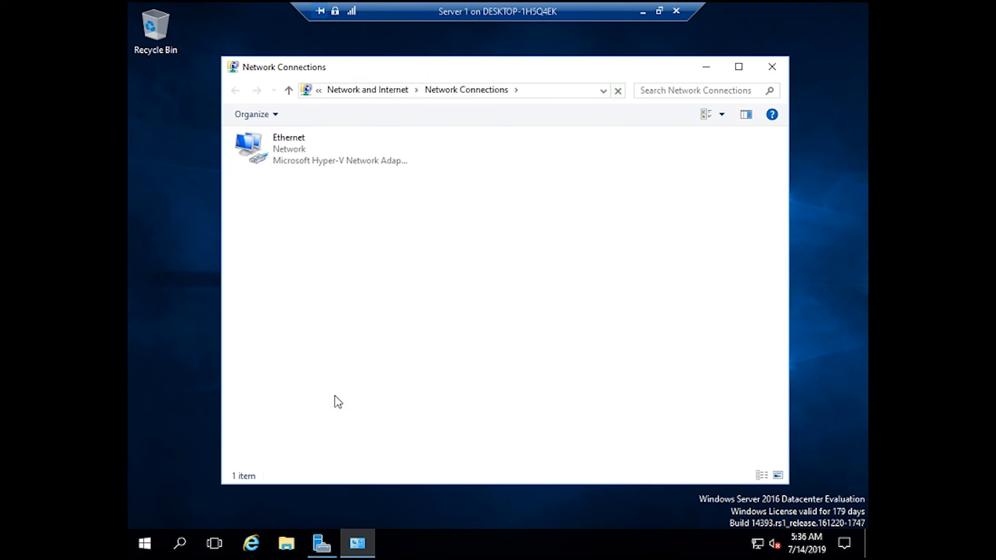
right_click(329, 154)
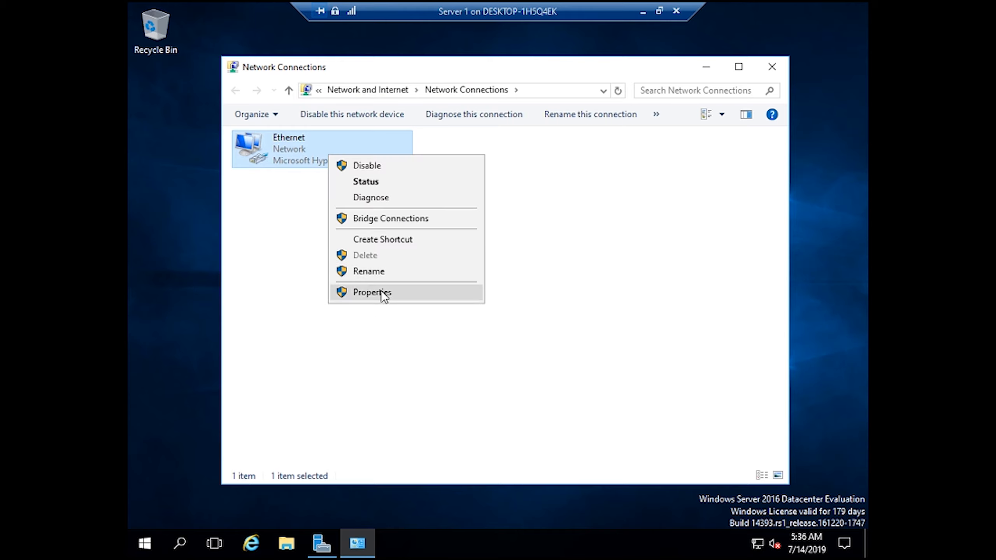
click(382, 292)
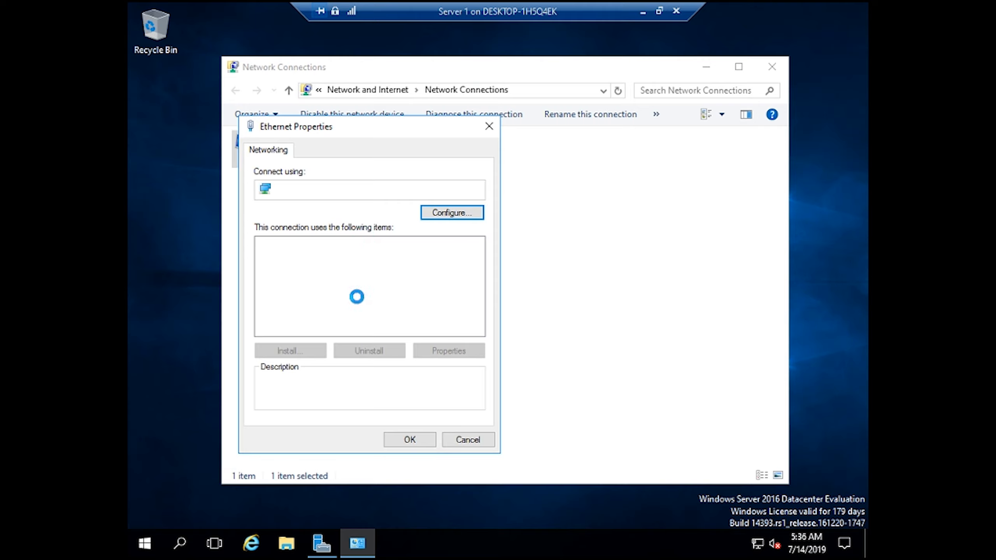
- Set IPv4 to static 10.0.0.10, mask 255.0.0.0, gateway 10.0.0.1, DNS 10.0.0.10 and 8.8.8.8
double_click(357, 280)
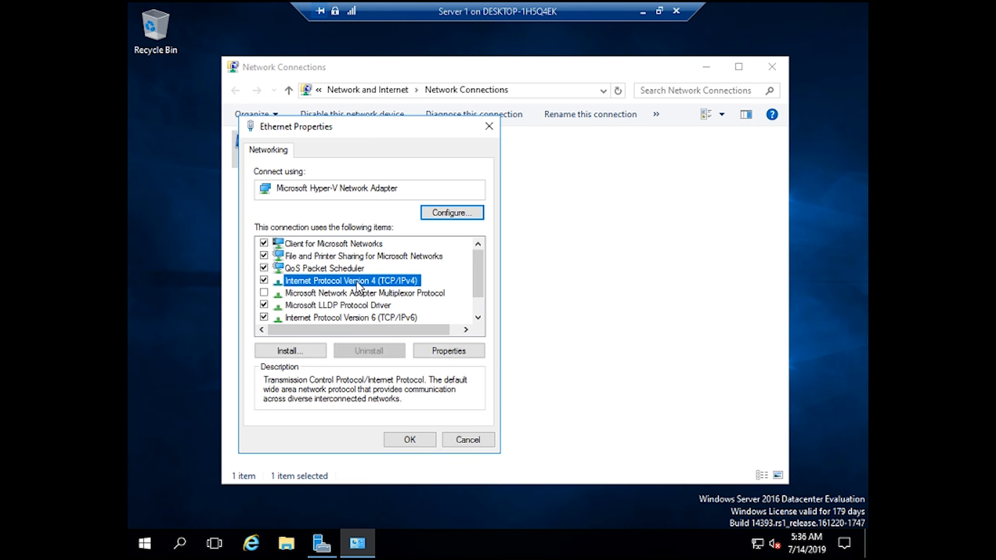
click(370, 286)
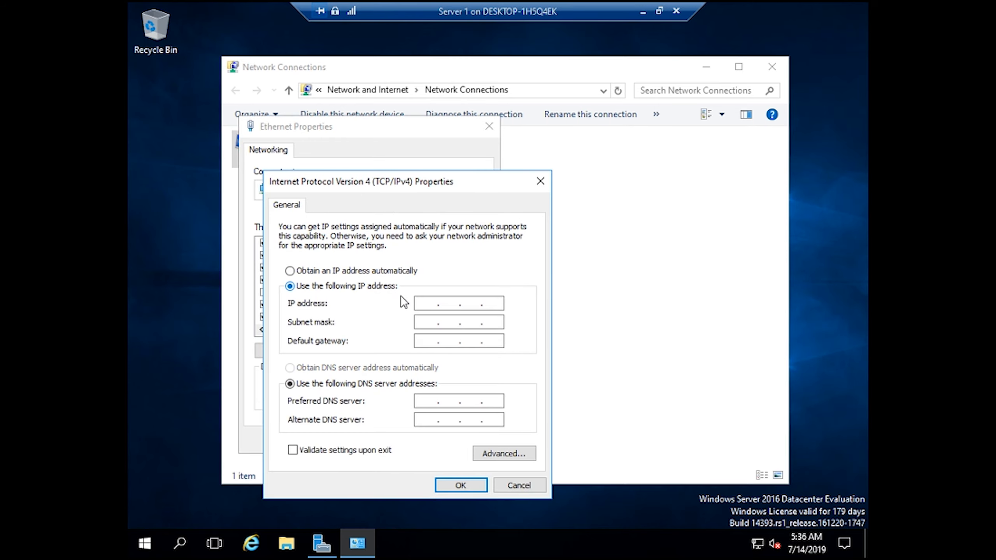
click(430, 302)
text(10.0.0.10)
key(Tab)
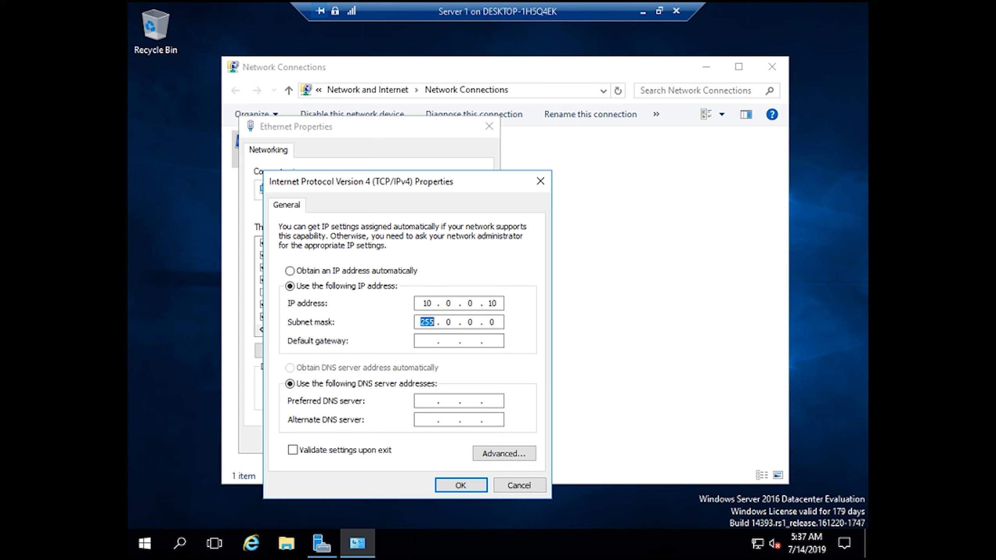
key(Tab)
text(10 . 0 . 0 . 1)
key(Tab)
key(Tab)
text(10.0.0.10)
key(Tab)
text(8.8.8.8)
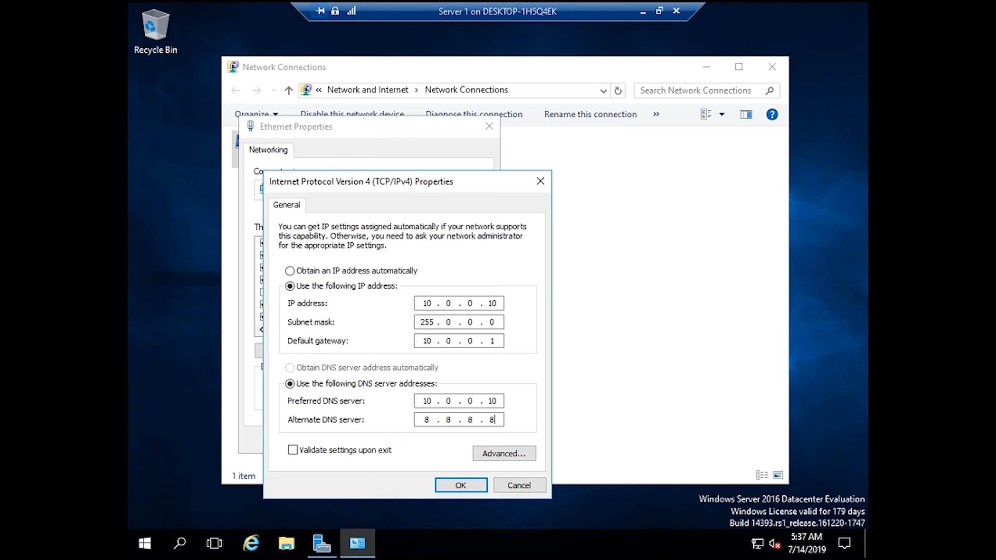
- Save the IPv4 and adapter settings and close Network Connections
click(446, 488)
click(406, 444)
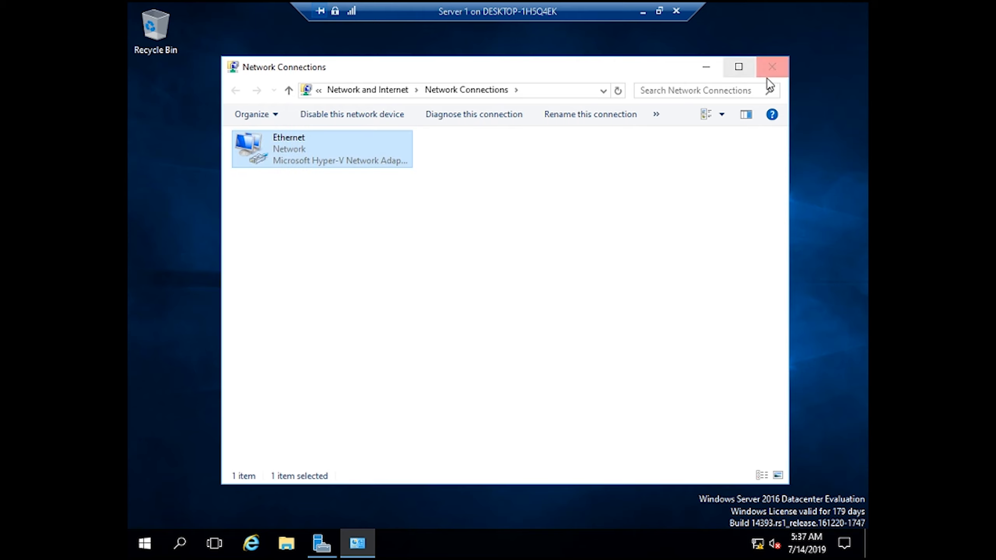
click(771, 66)
right_click(404, 182)
click(486, 228)
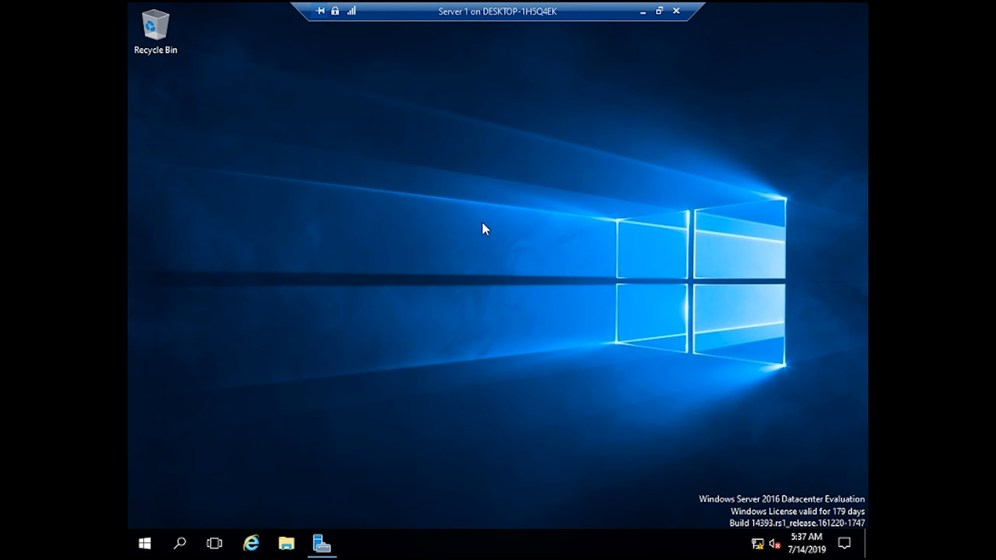
- Open Command Prompt and run ipconfig to confirm IPv4 address 10.0.0.10
key(super+r)
text(cmd)
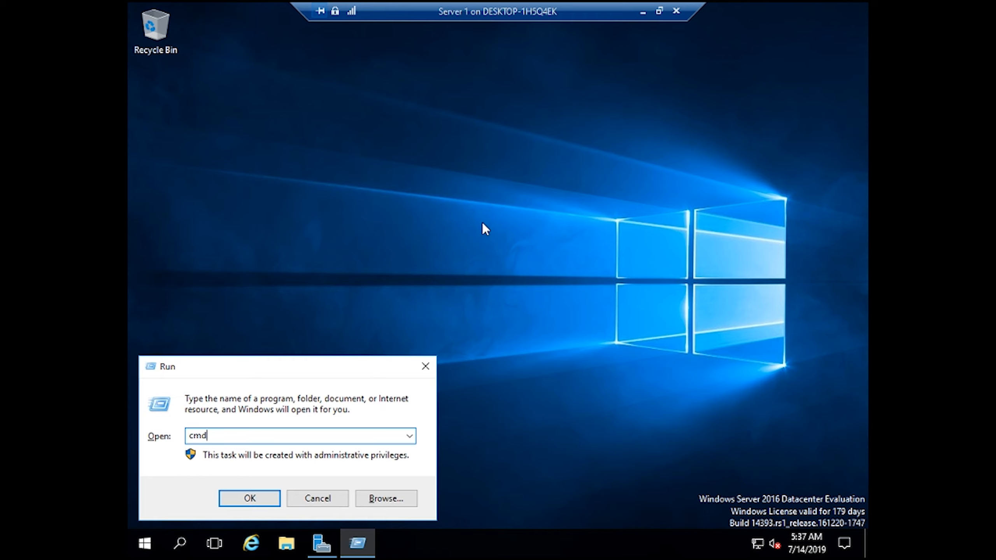
key(Return)
text(ipc)
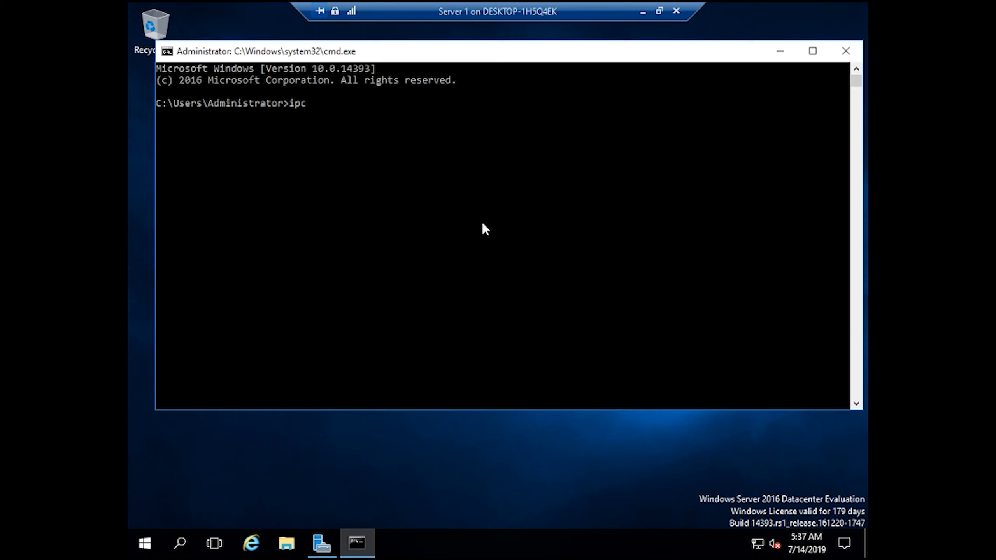
text(onfig)
key(Return)
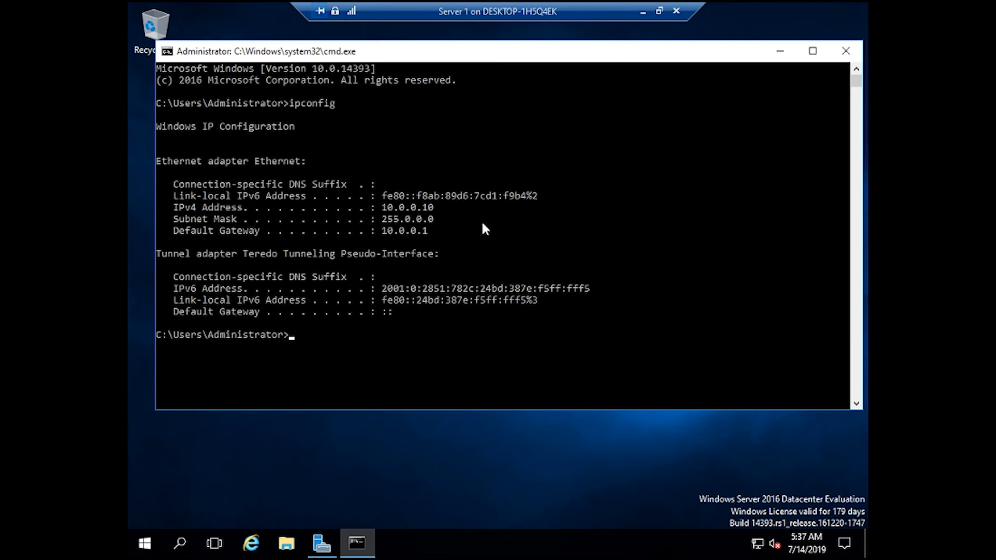
drag(411, 209, 445, 218)
click(459, 208)
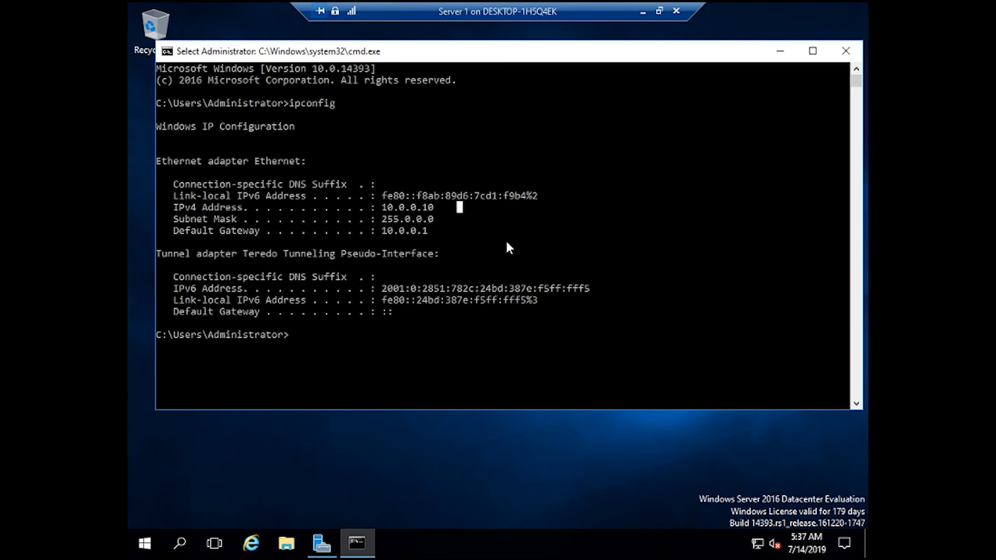
click(332, 337)
- Ping gateway 10.0.0.1, getting 4 of 4 replies, then close Command Prompt
text(ping)
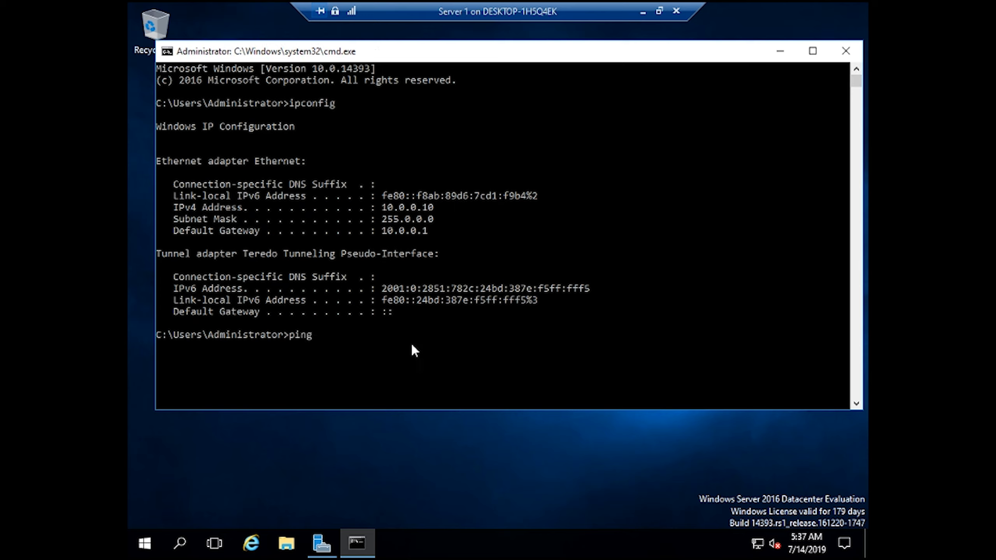
text( 10.0.0.1)
key(Return)
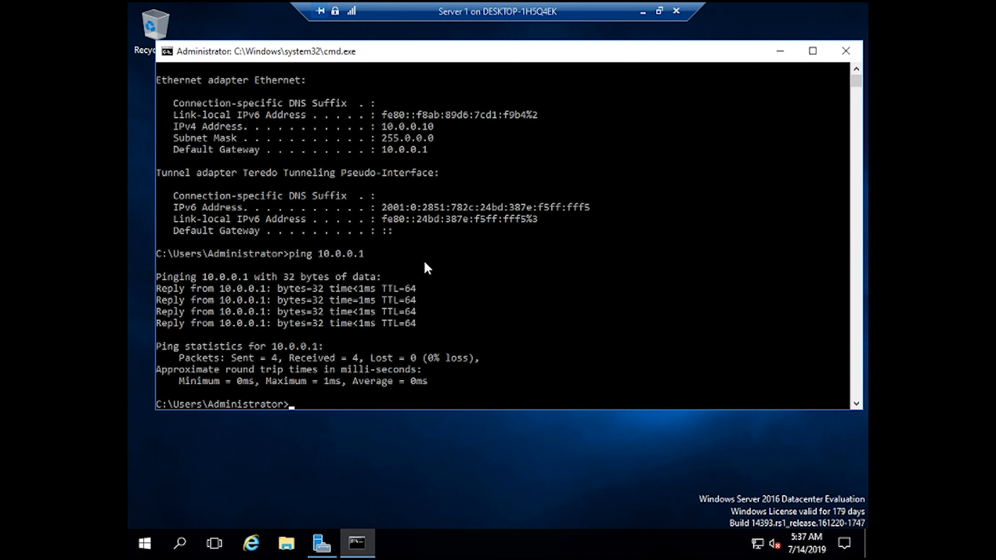
click(846, 51)
right_click(346, 138)
click(369, 181)
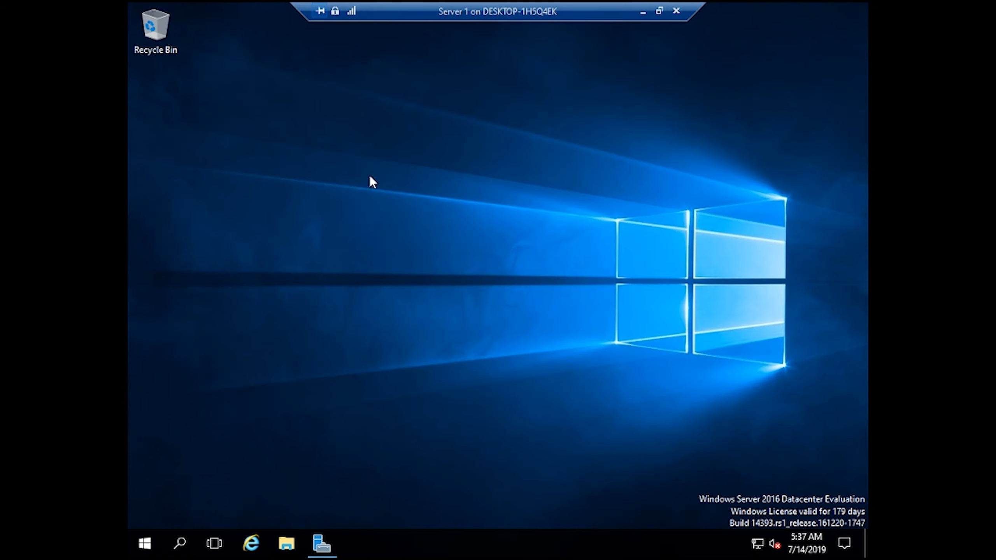
- Restore Server Manager and choose 'Promote this server to a domain controller' from the notifications flag
click(325, 546)
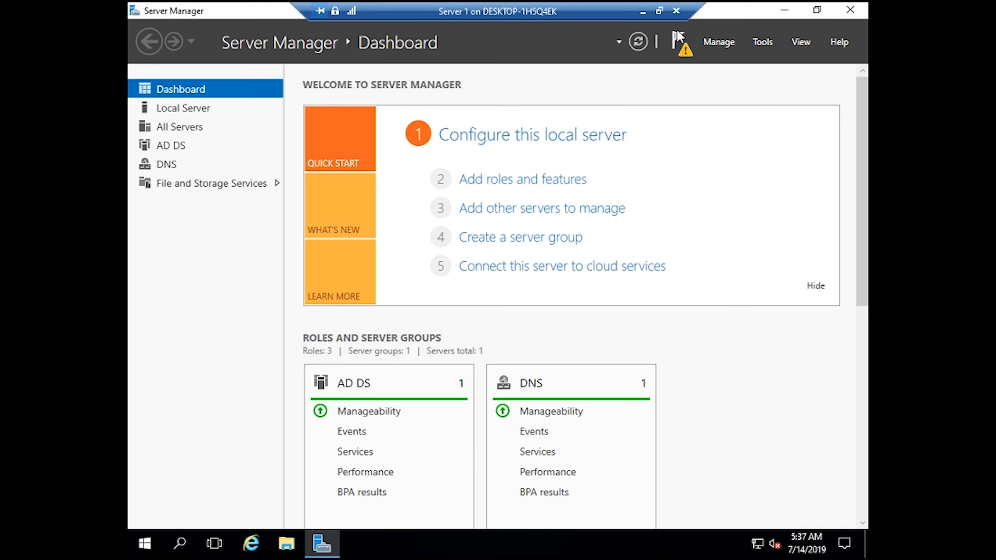
click(680, 42)
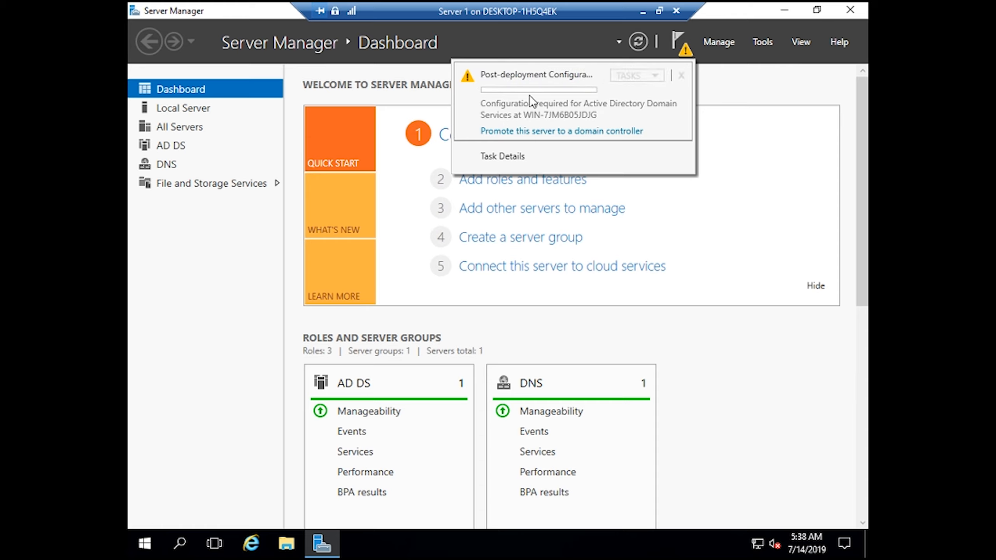
click(546, 132)
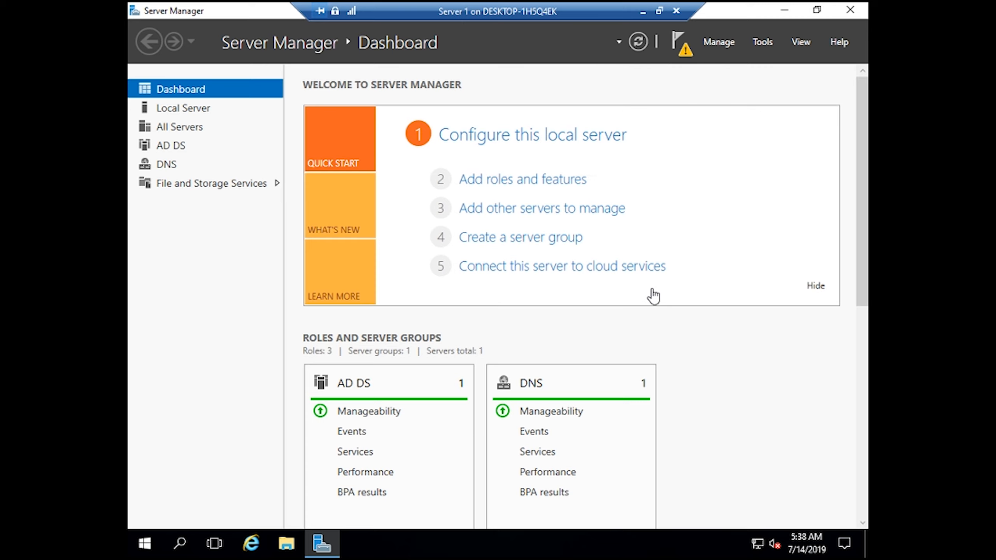
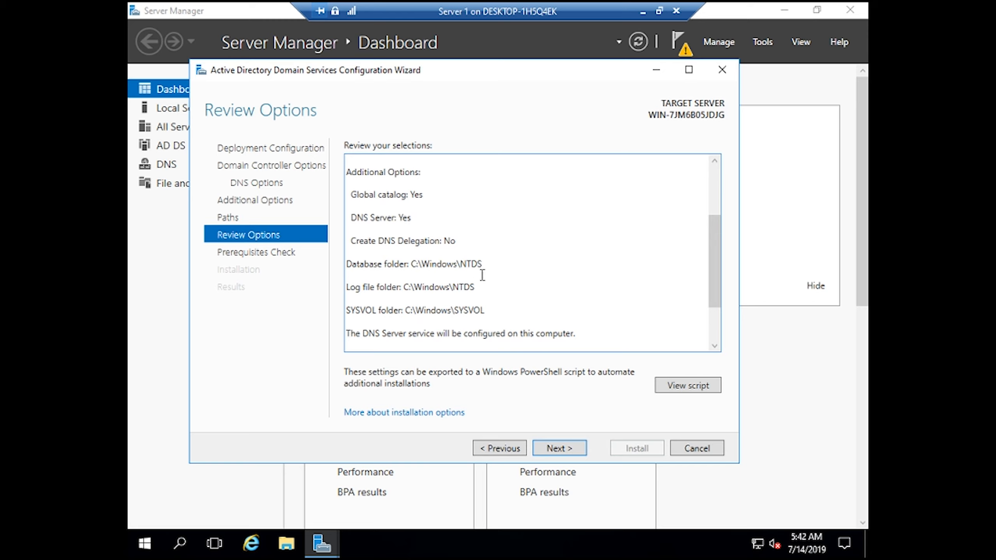
- Accept the promotion options with DNS Server and global catalog, and run the prerequisites check
click(580, 451)
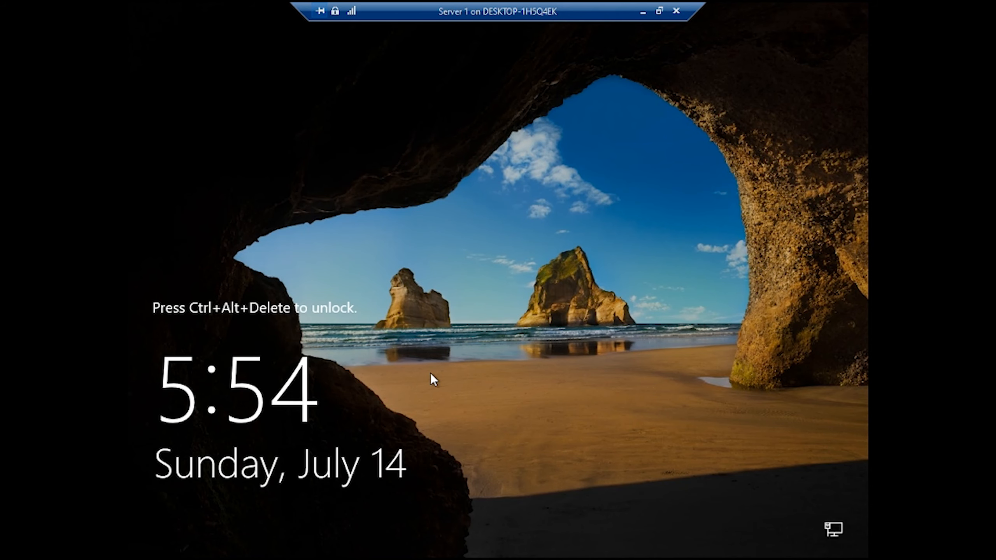
- Sign in to Server 1 as domain administrator and restore Server Manager, dismissing the updates notice
key(ctrl+alt+End)
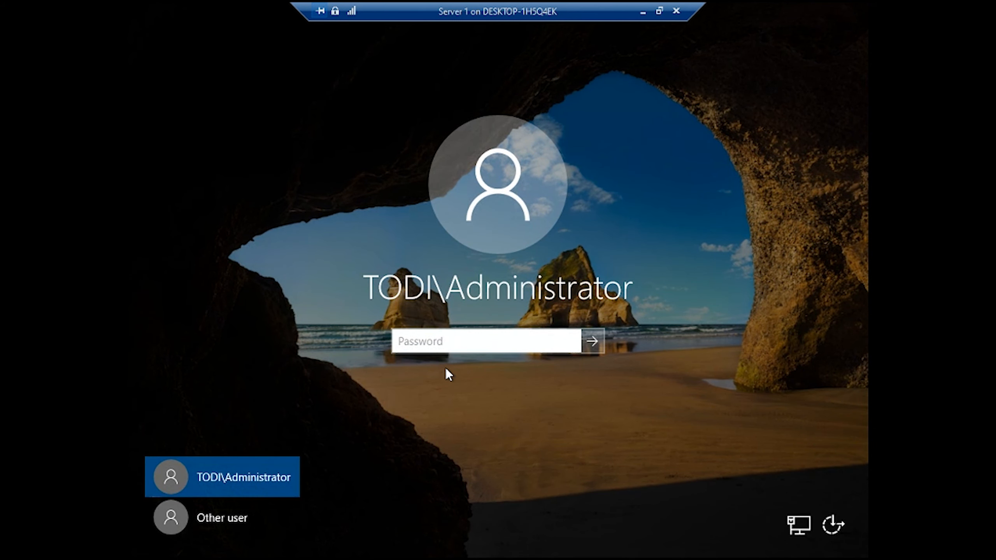
text(••••••)
key(Return)
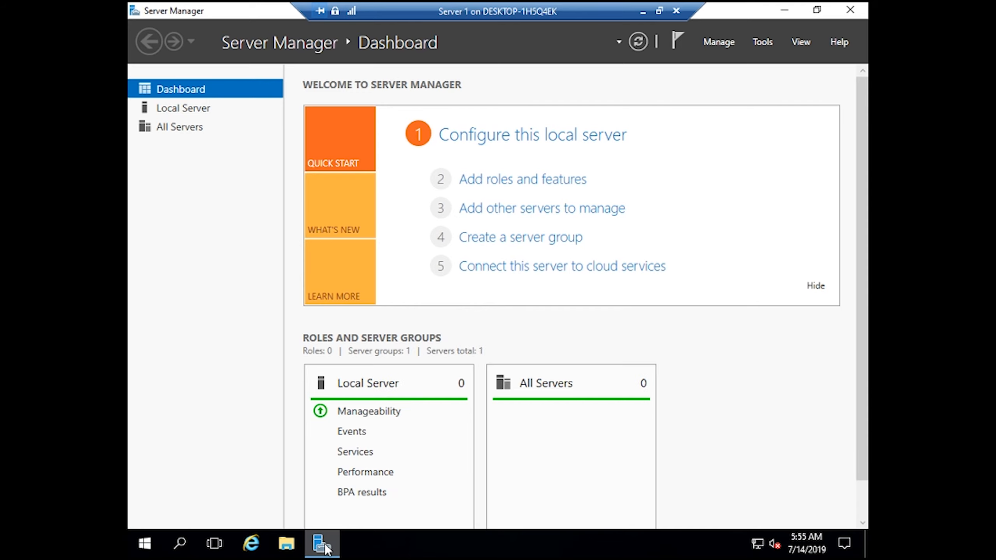
click(325, 544)
click(324, 544)
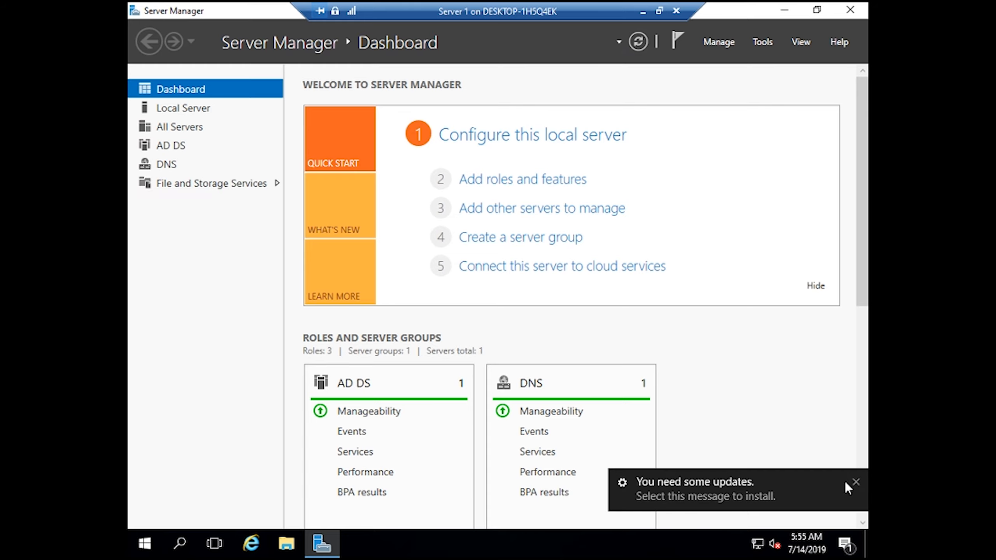
click(856, 481)
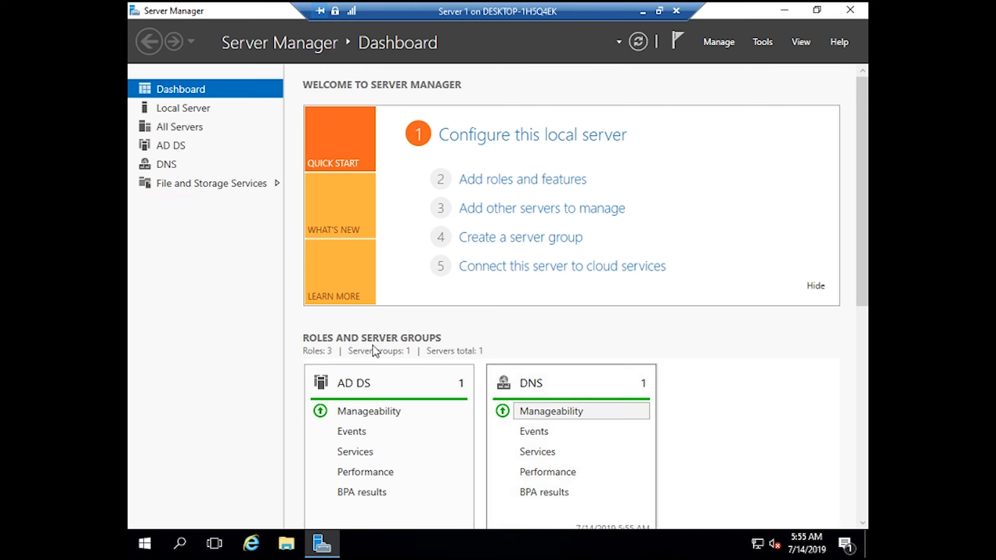
- Go to the DNS role page and open Computer Management for the local server
click(180, 170)
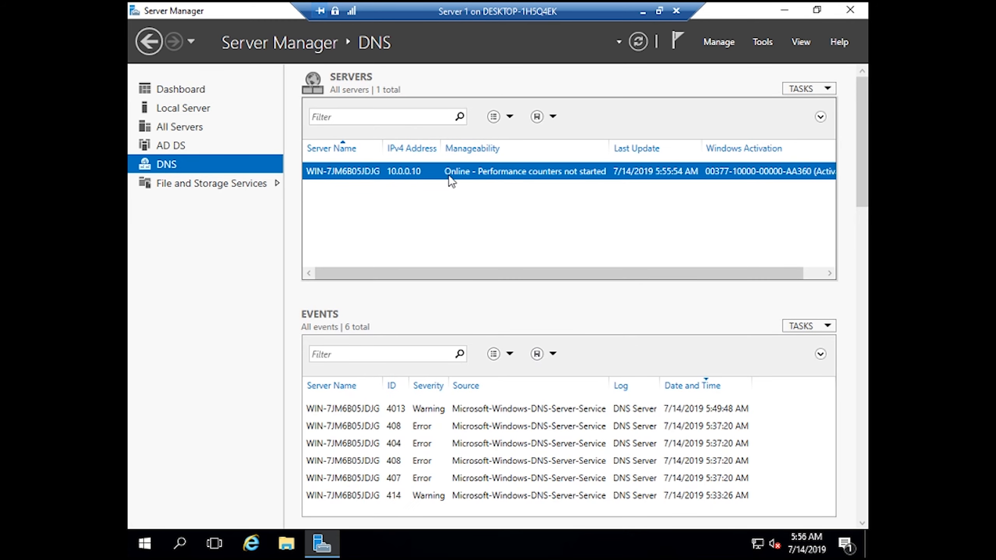
right_click(430, 167)
click(454, 213)
right_click(455, 180)
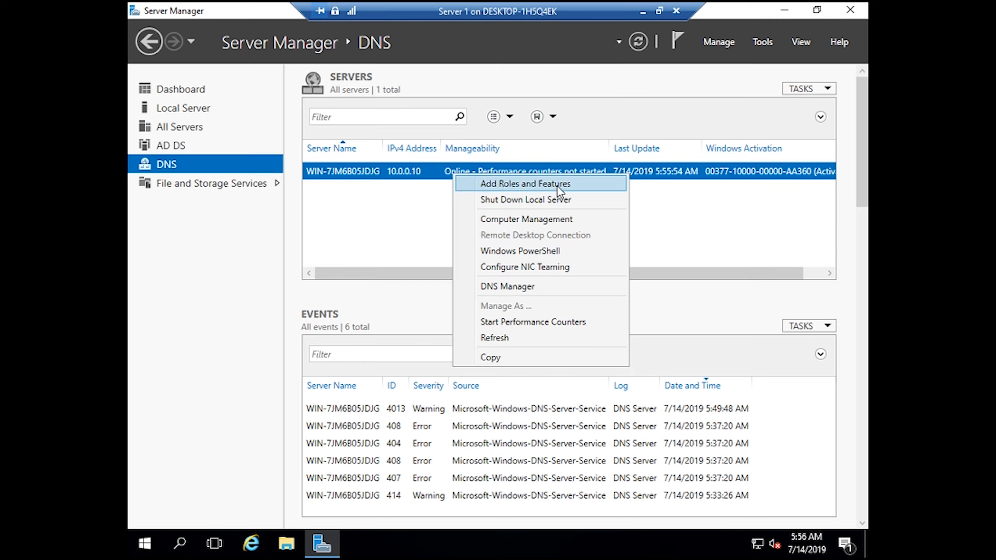
click(383, 231)
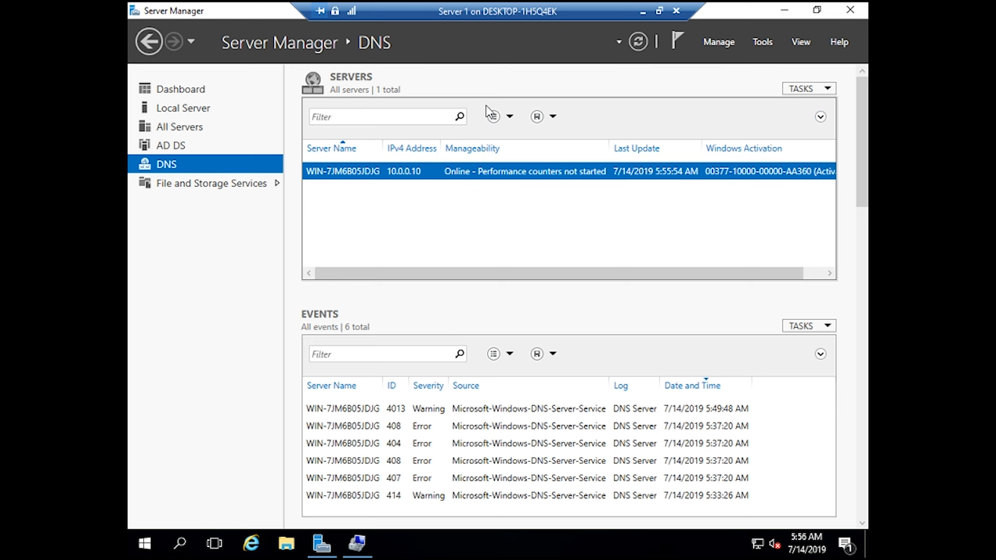
- Refresh the status of the DNS servers list with TASKS > Refresh
click(804, 87)
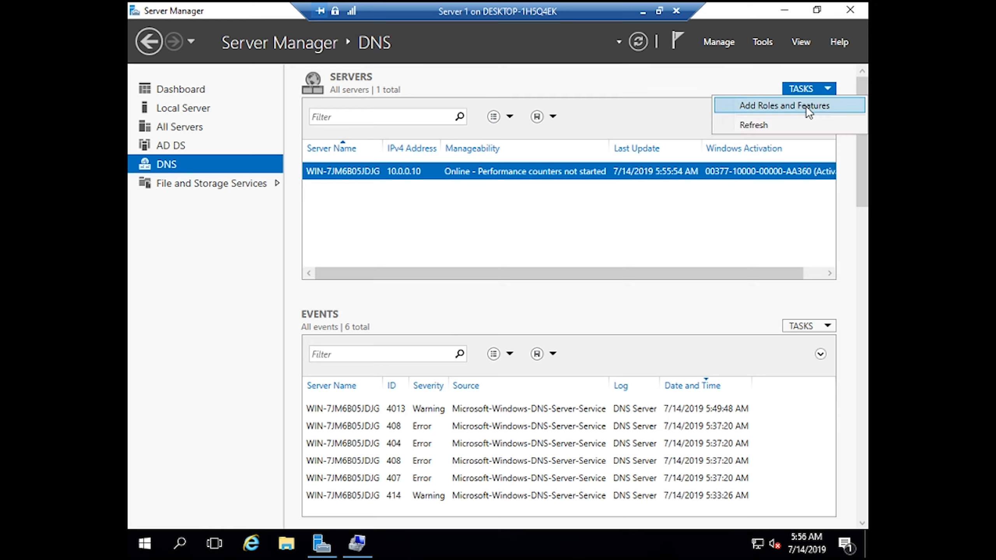
click(775, 125)
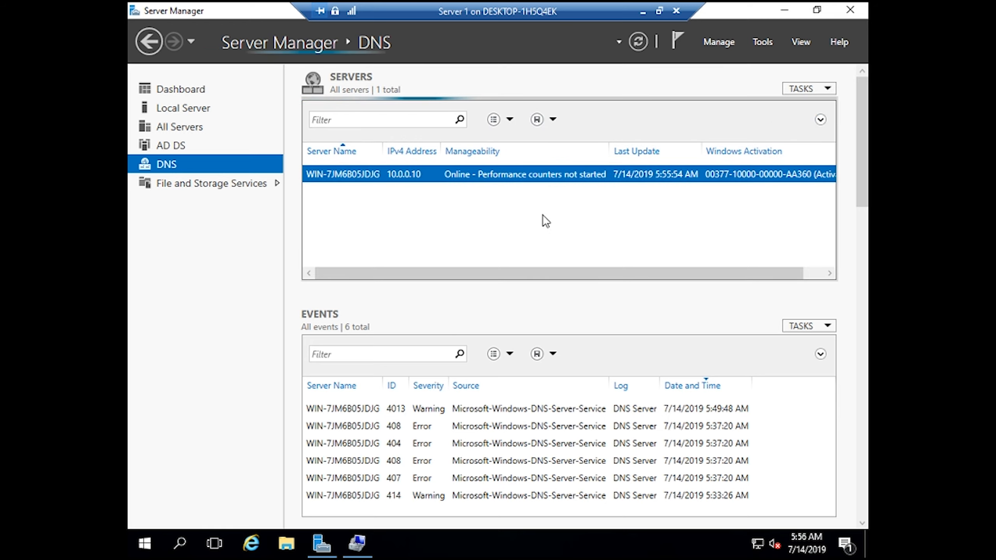
scroll(404, 353, down, 1)
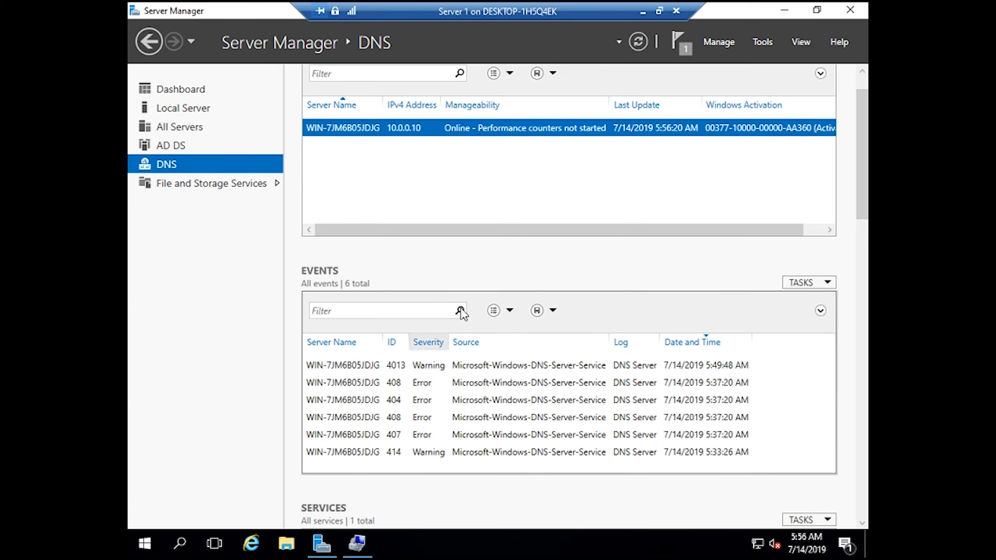
scroll(461, 311, up, 1)
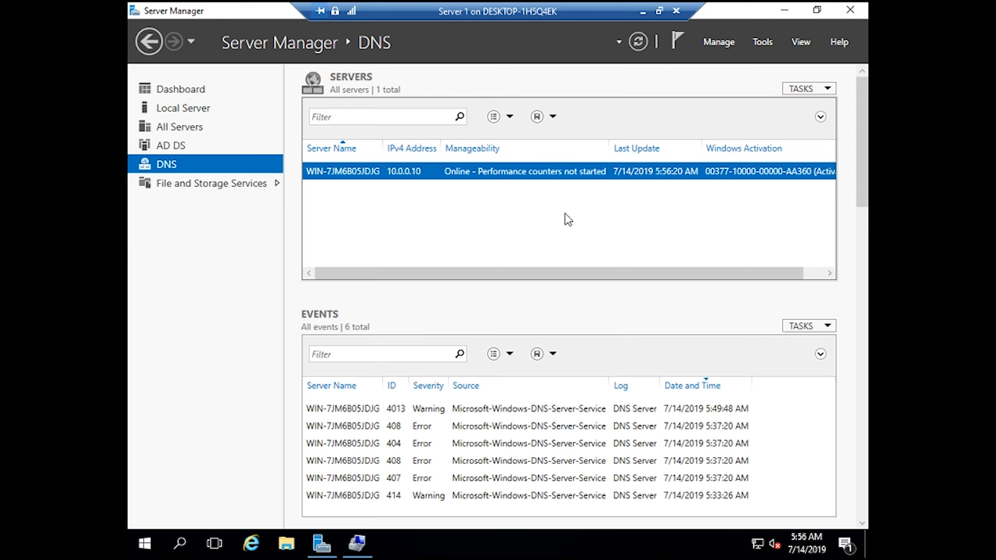
- Look over the saved filter queries, then launch DNS Manager for the 10.0.0.10 server
click(552, 117)
click(551, 118)
click(493, 117)
click(510, 117)
click(511, 118)
click(511, 117)
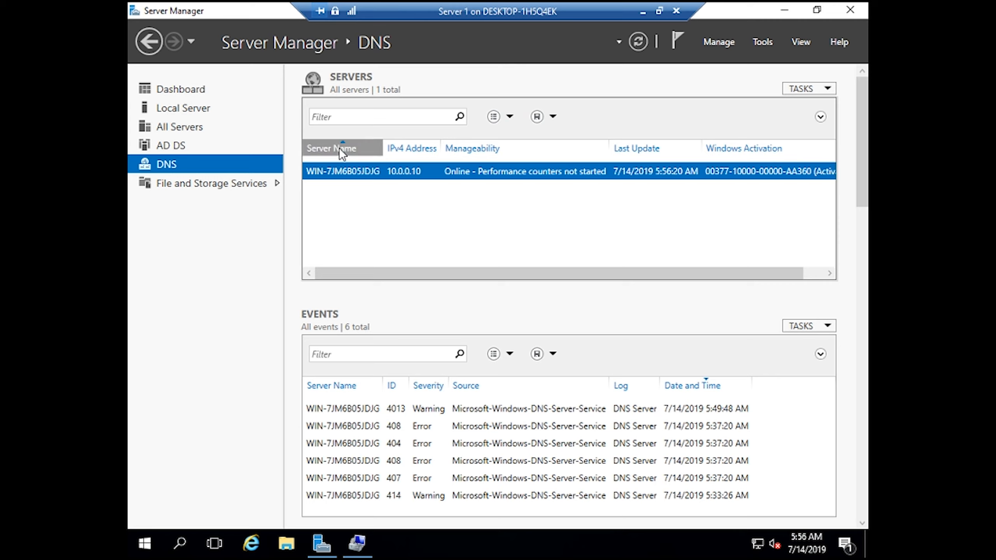
right_click(342, 166)
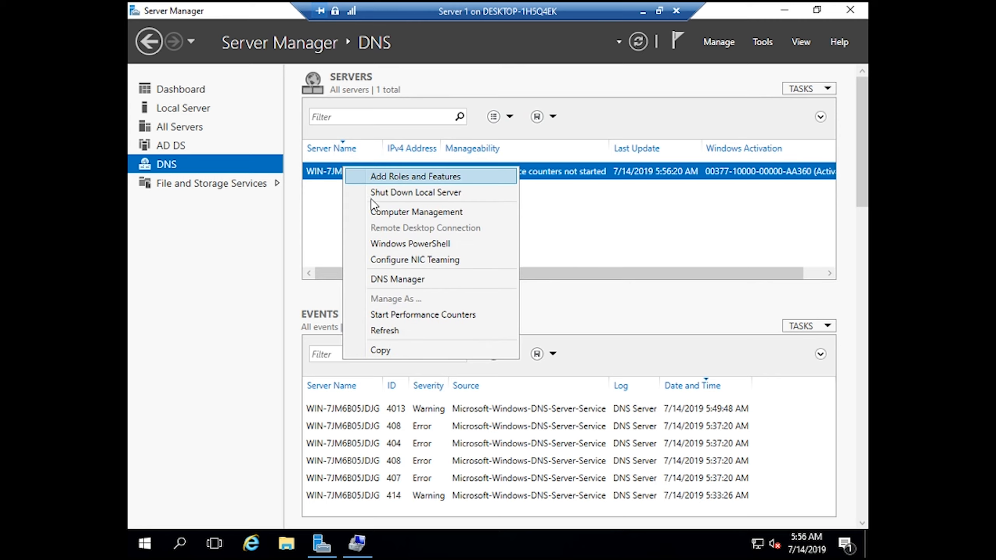
click(427, 284)
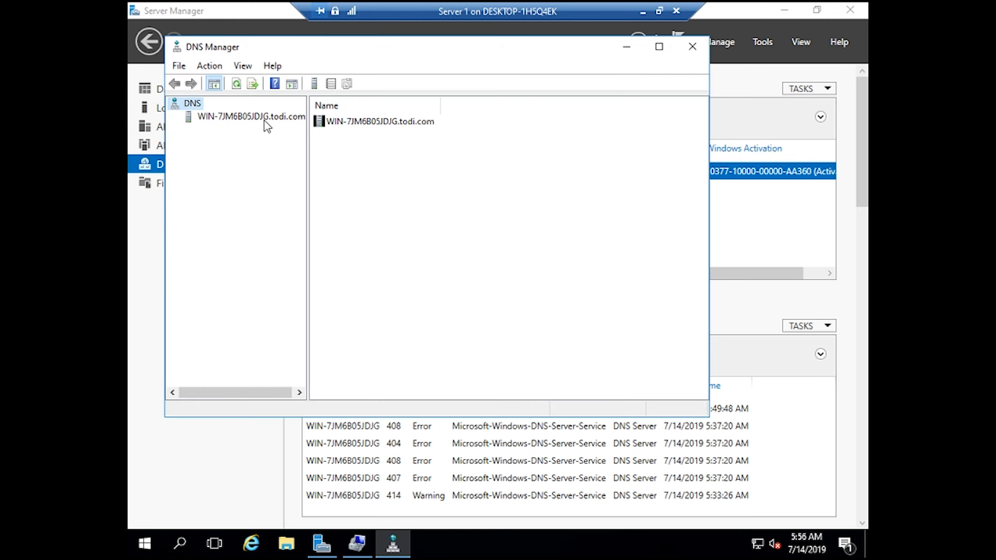
- Start the Configure a DNS Server wizard and create the primary forward lookup zone 'todi'
click(268, 118)
right_click(269, 123)
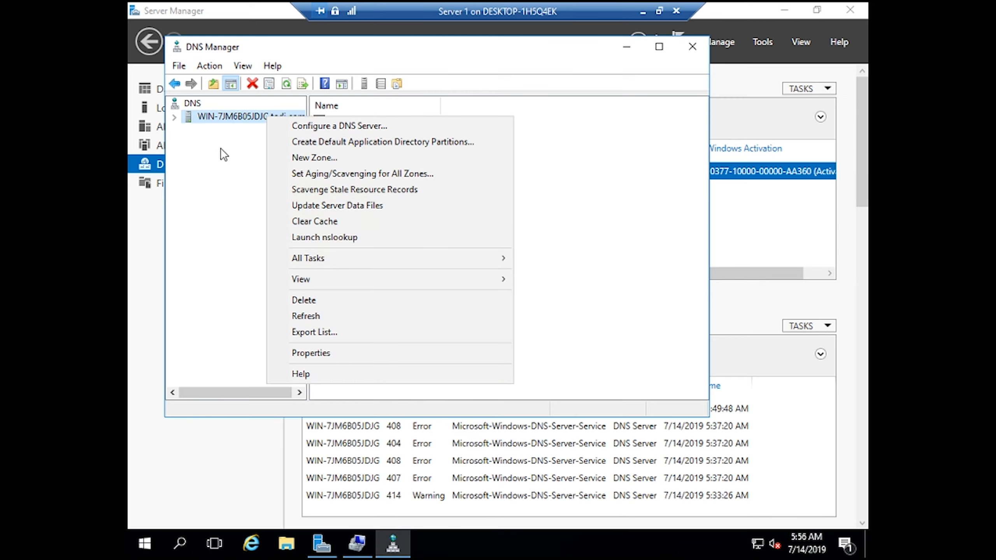
click(370, 125)
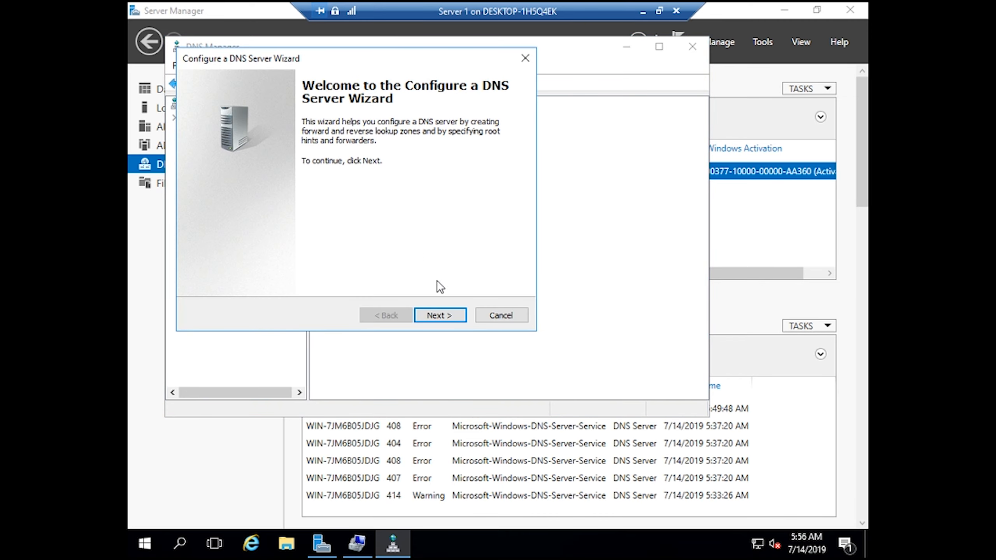
click(441, 315)
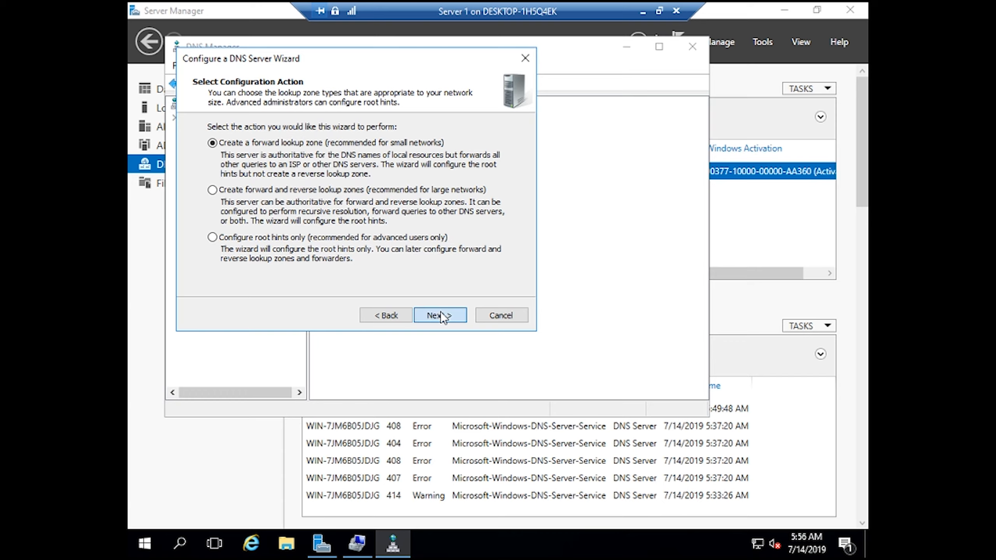
click(441, 314)
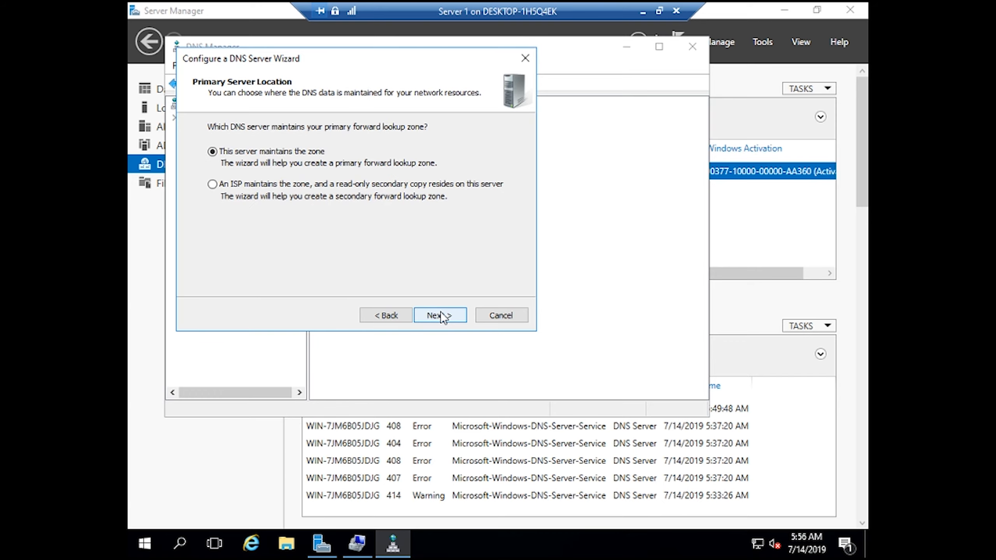
click(440, 314)
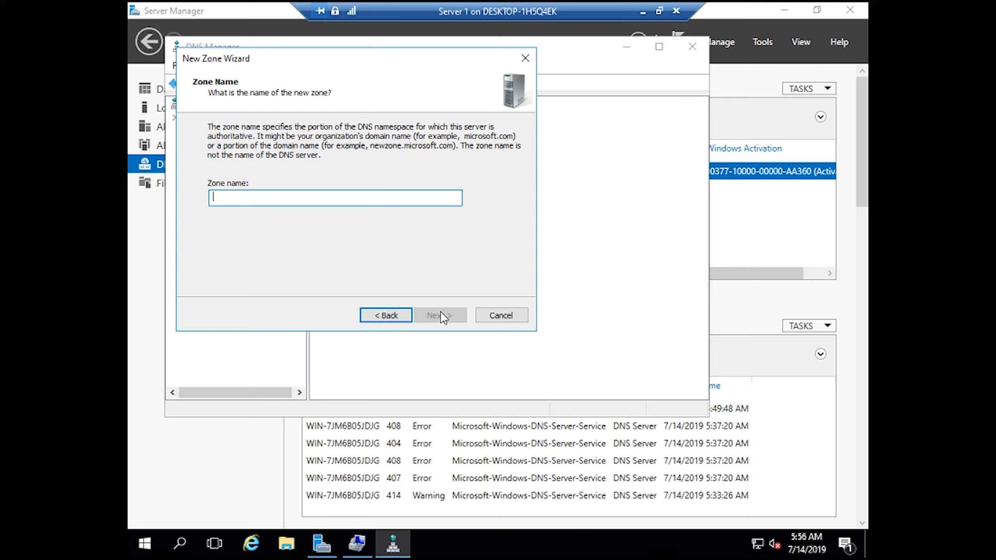
text(todi)
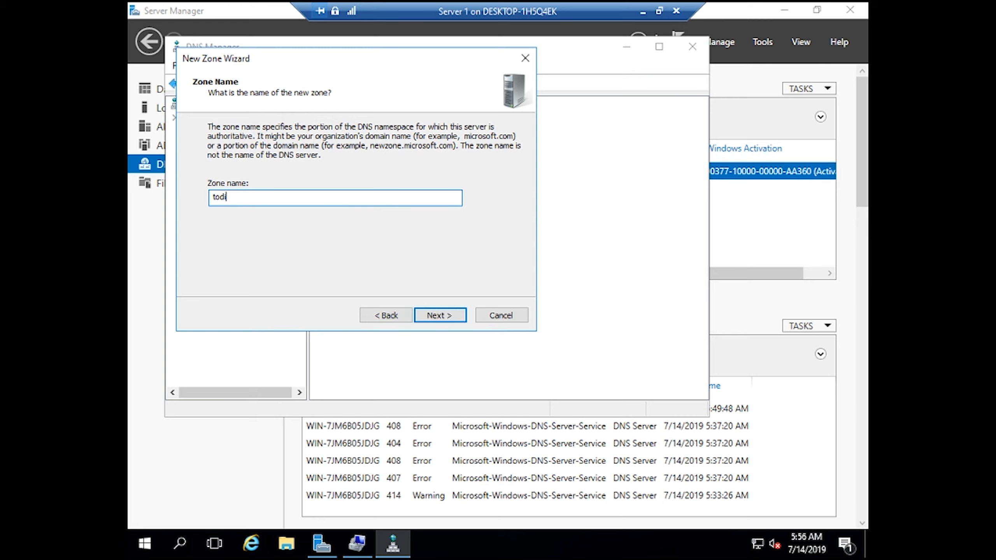
key(Return)
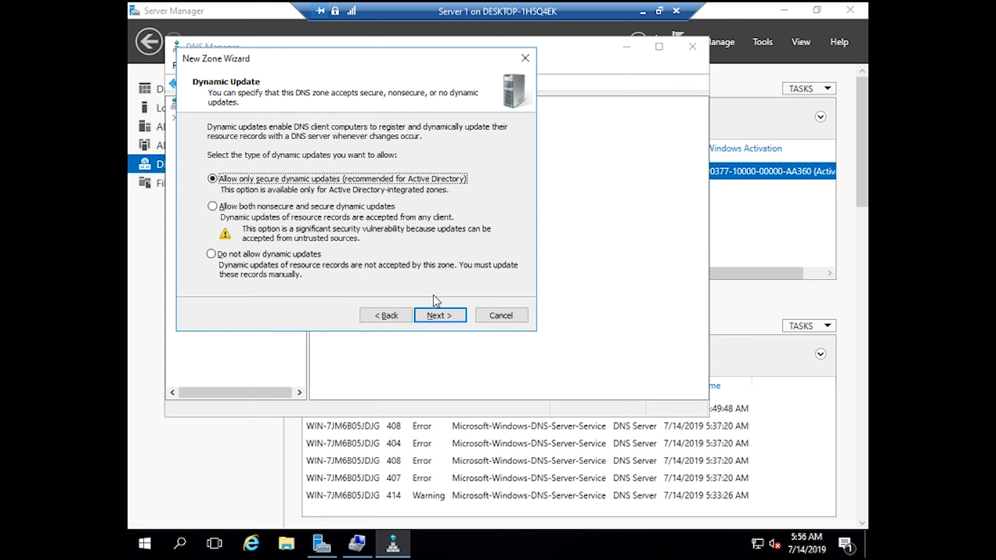
- Keep secure dynamic updates and set the server not to forward queries
click(446, 320)
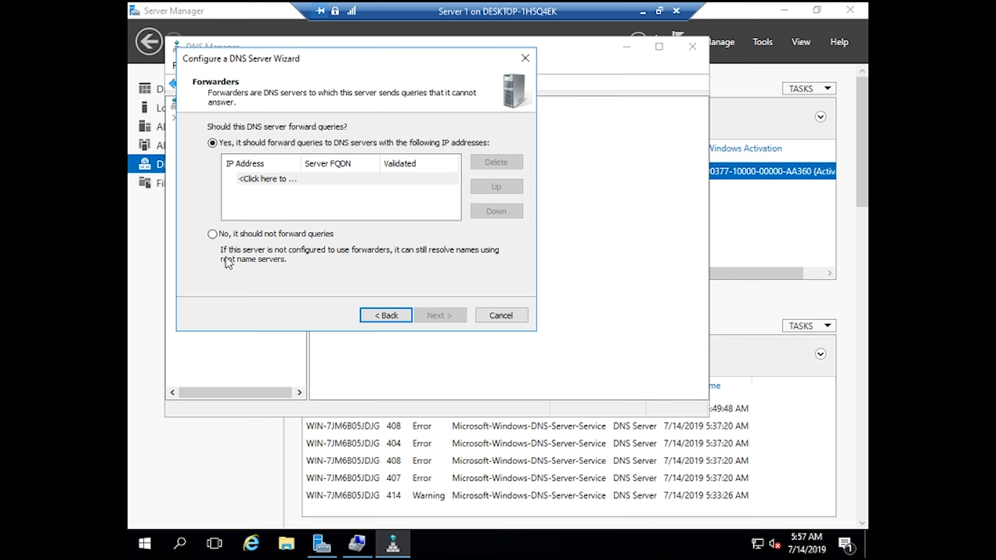
click(275, 179)
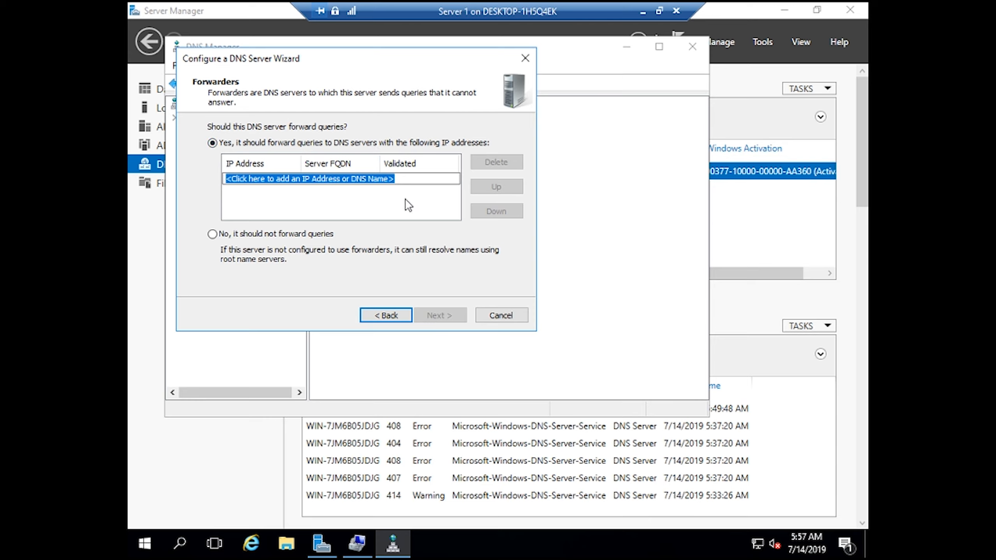
drag(418, 179, 218, 207)
text(todi.com)
key(Return)
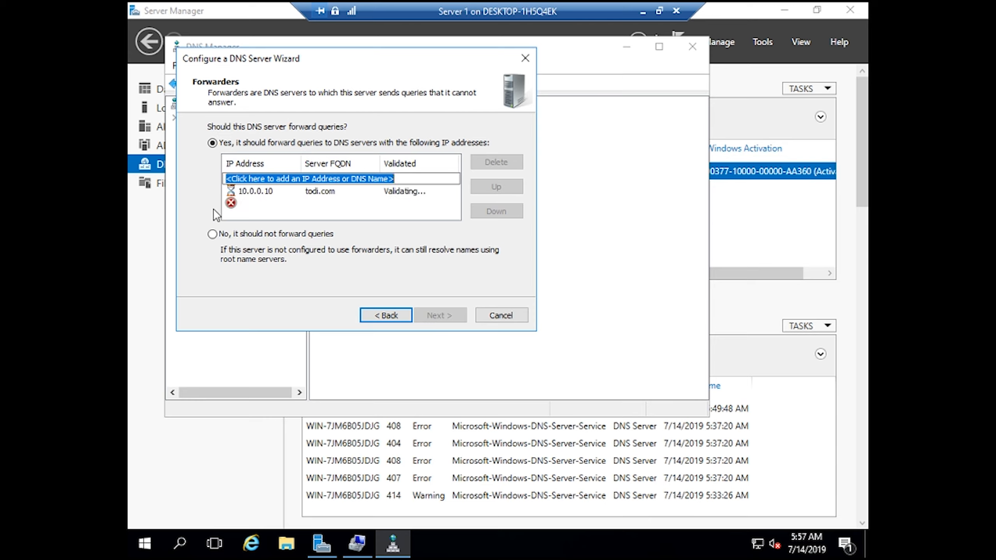
click(330, 192)
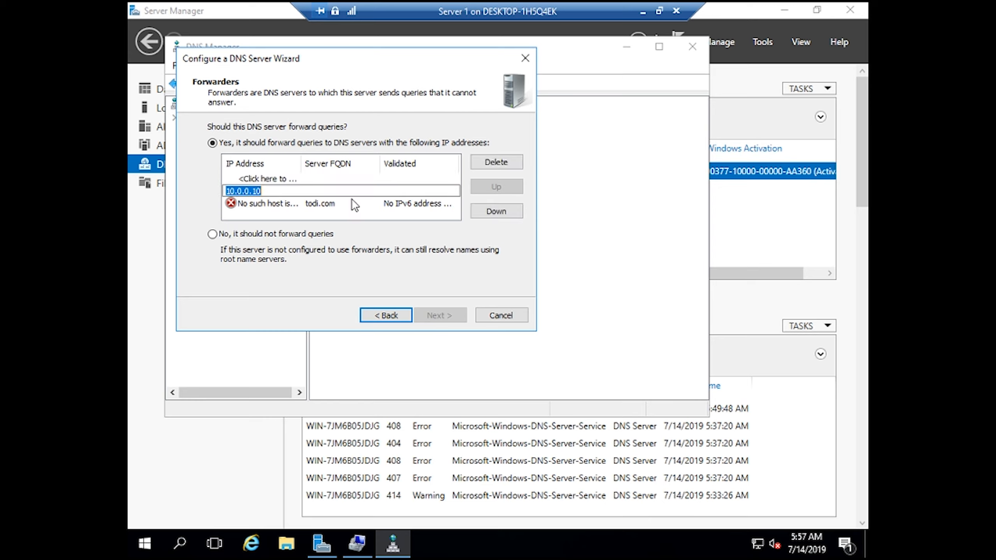
key(Return)
click(324, 204)
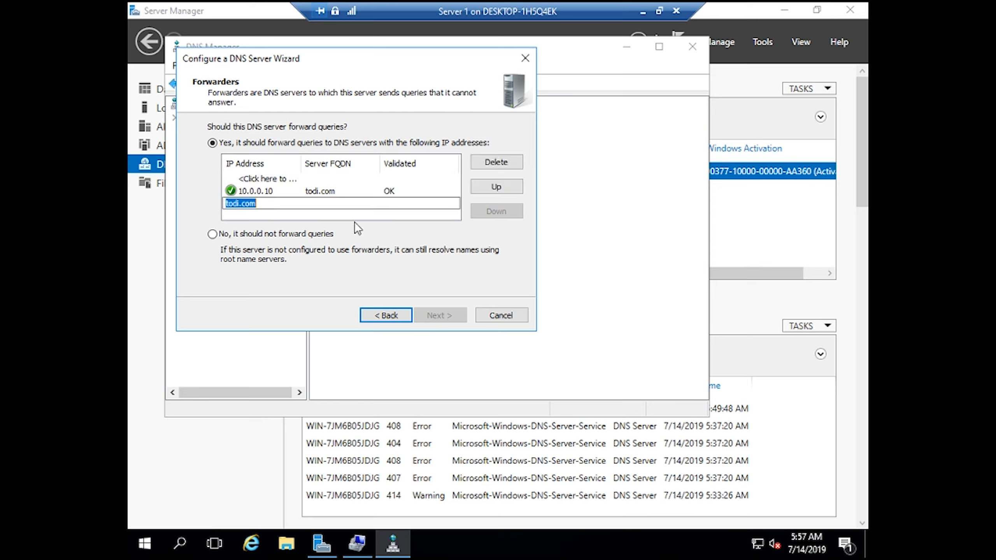
click(341, 192)
click(212, 234)
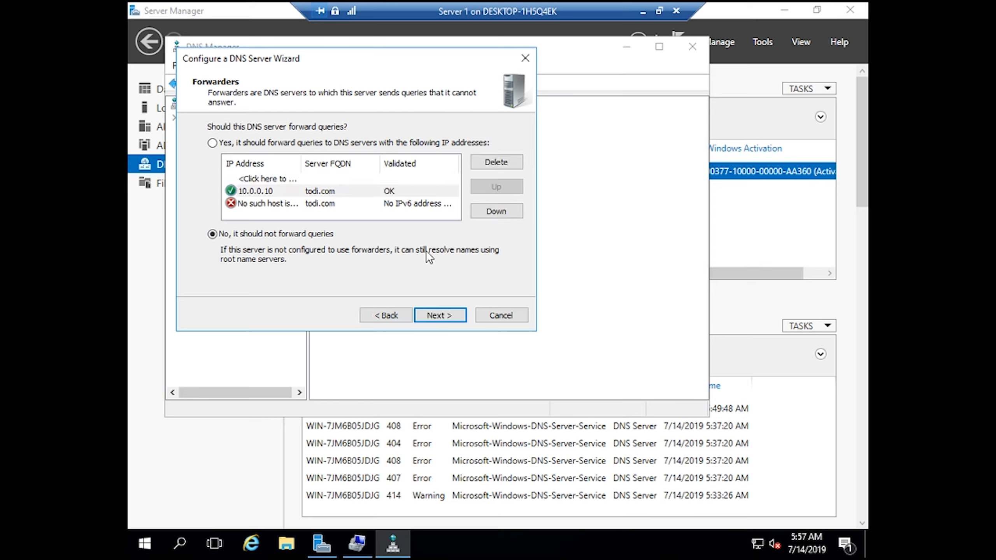
- Finish the DNS wizard, then close DNS Manager and Server Manager
click(444, 318)
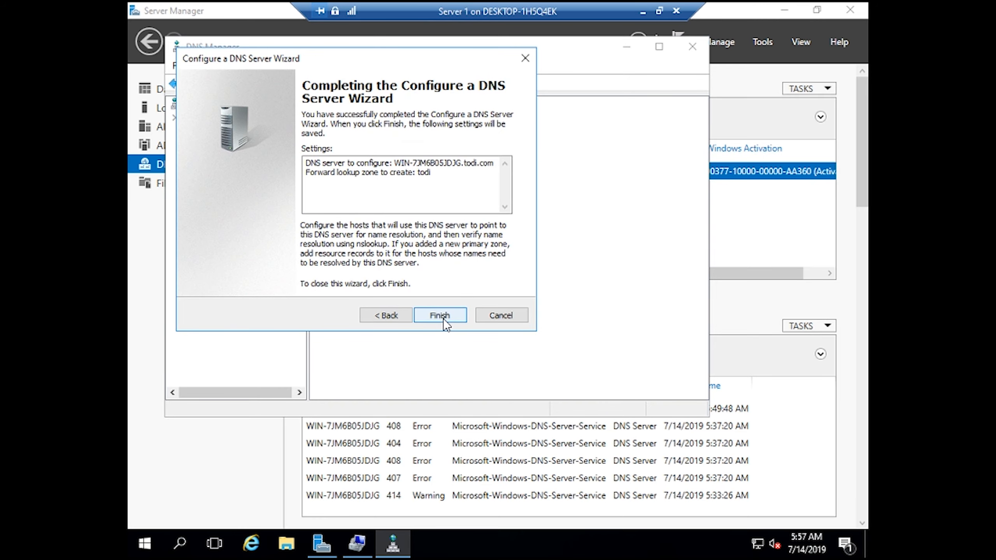
click(439, 316)
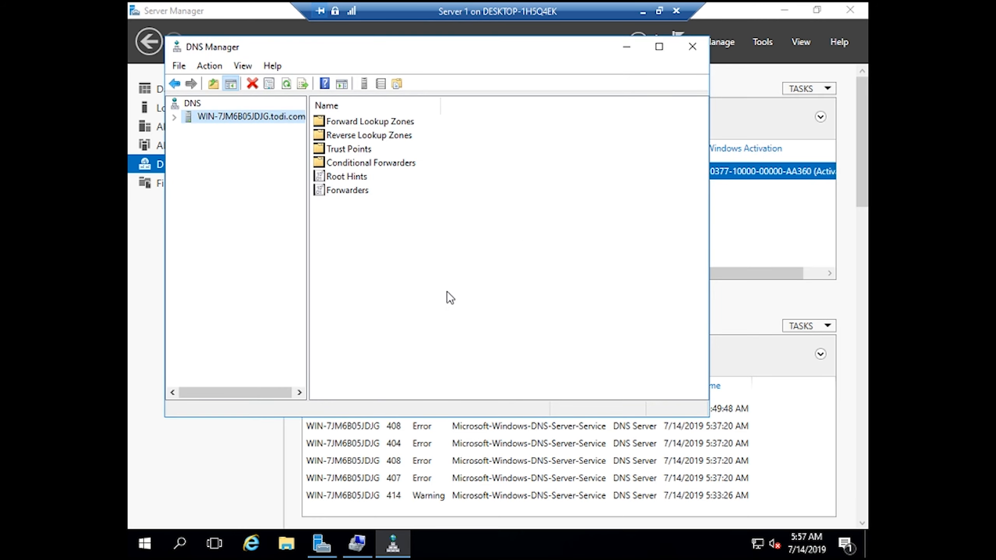
click(692, 46)
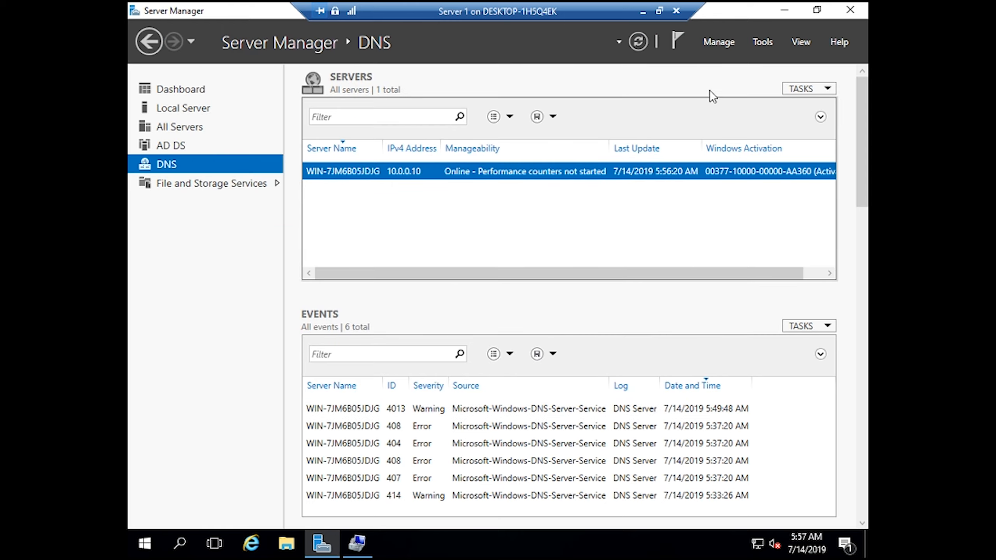
click(850, 11)
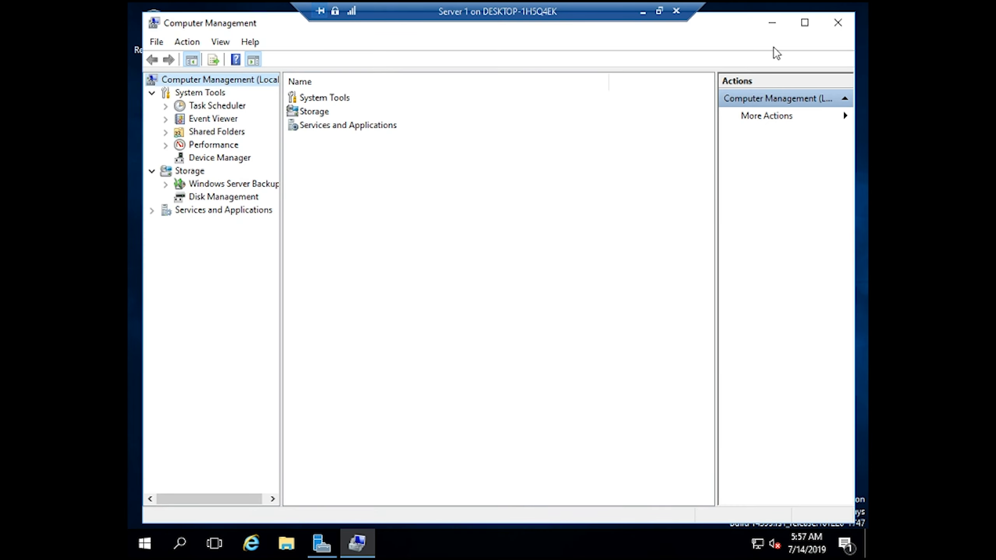
- Ping todi.com from Command Prompt, getting four replies from 10.0.0.10, then minimize Server 1
click(780, 22)
right_click(445, 250)
click(526, 289)
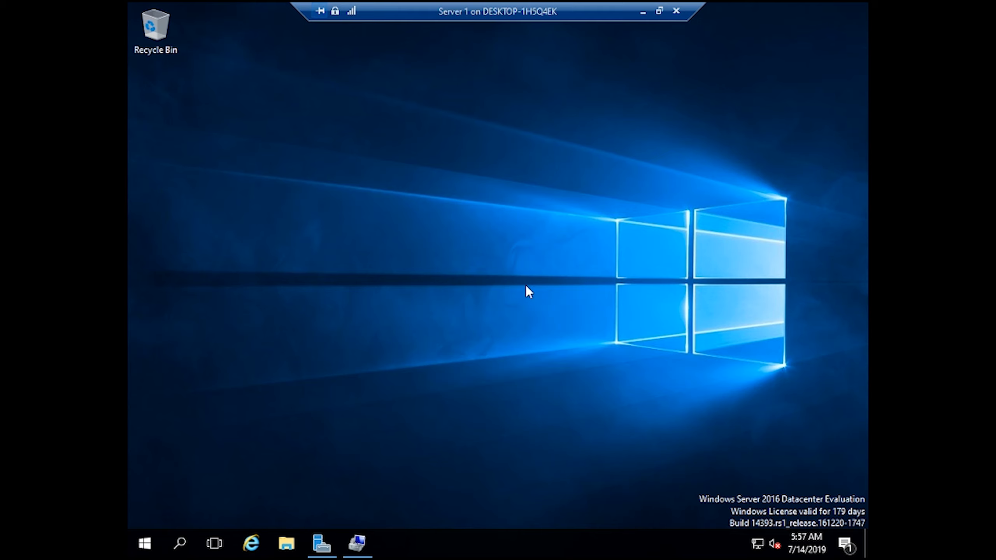
key(super+r)
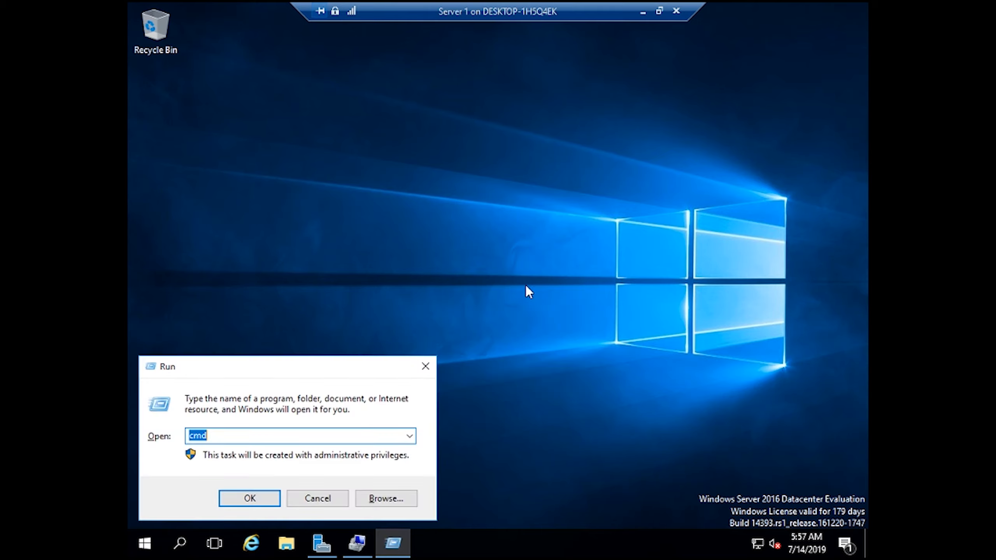
key(Return)
text(pi)
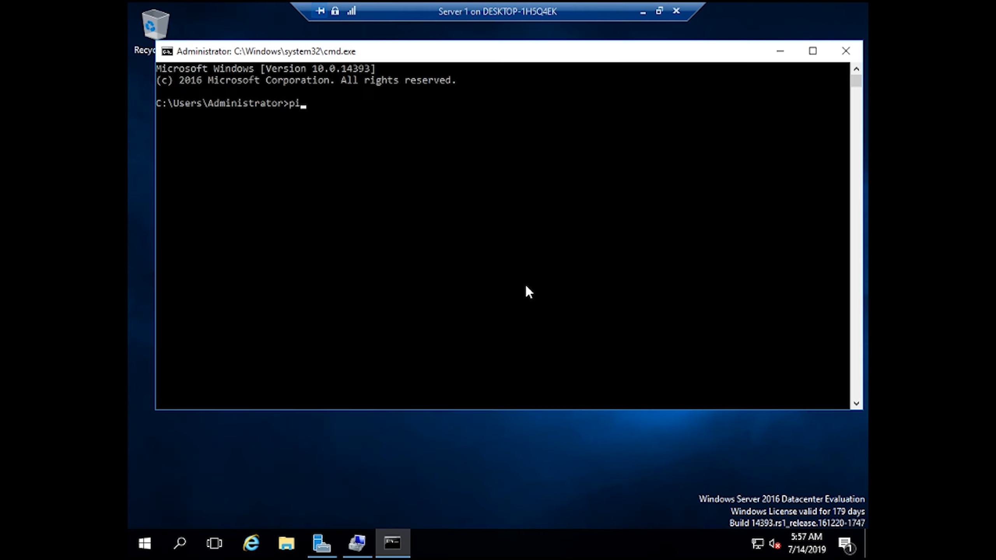
text(ng todi.com)
key(Return)
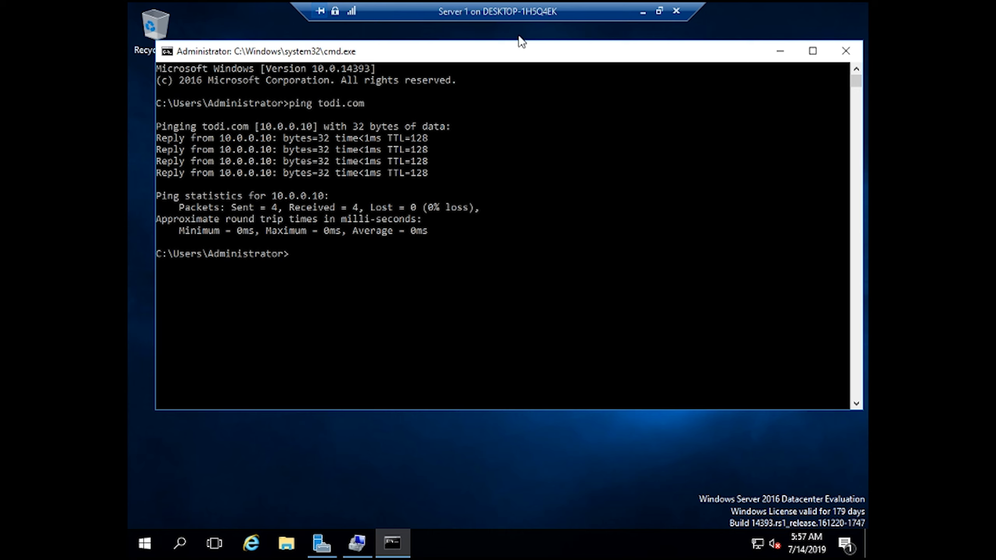
click(642, 11)
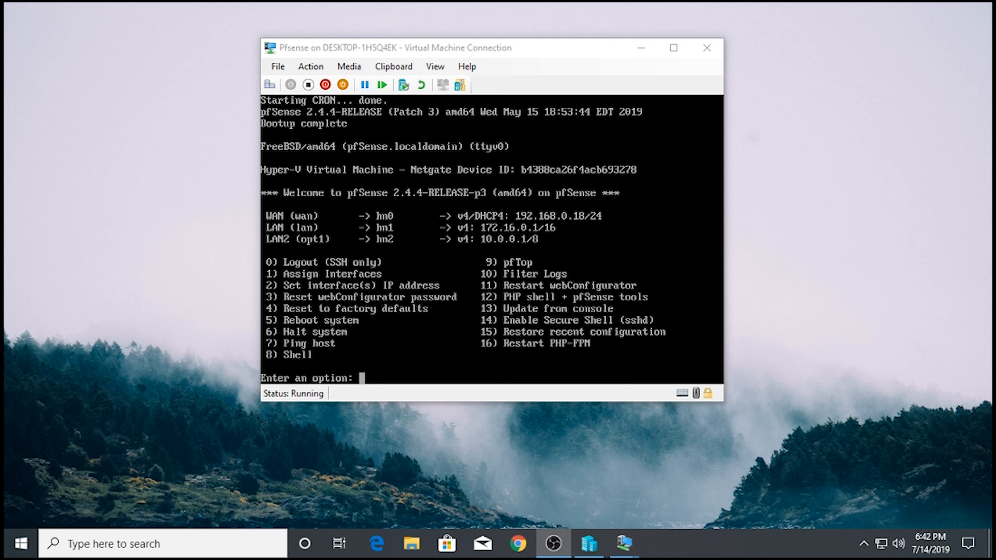
- Ping todi.com with pfSense option 7, getting replies from 75.119.218.44, then minimize the console
click(491, 240)
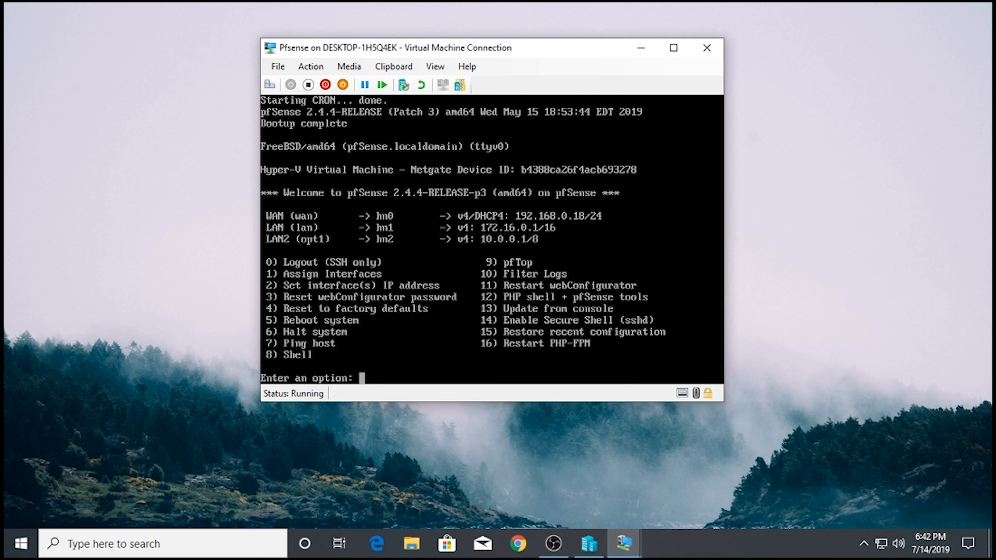
text(7)
key(Return)
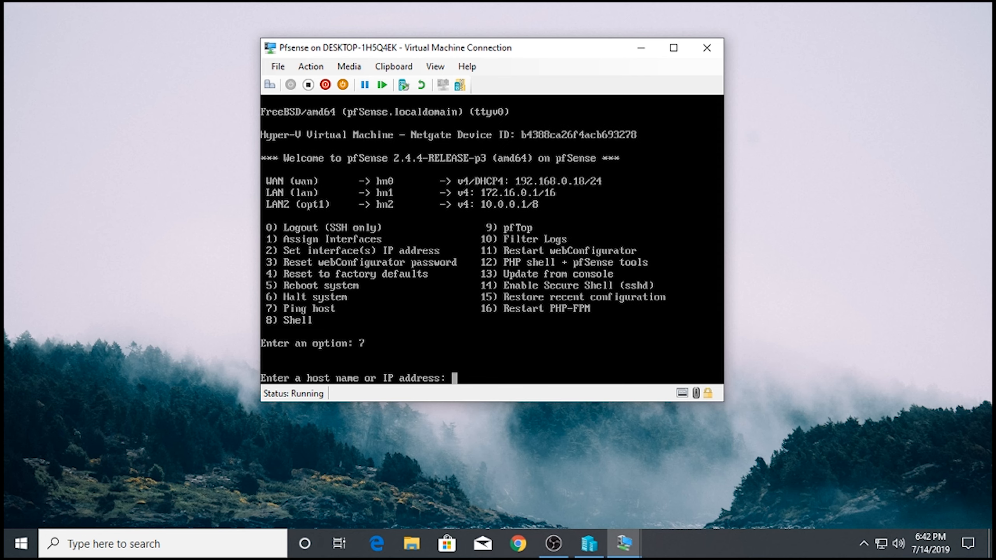
text(todi.com)
key(Return)
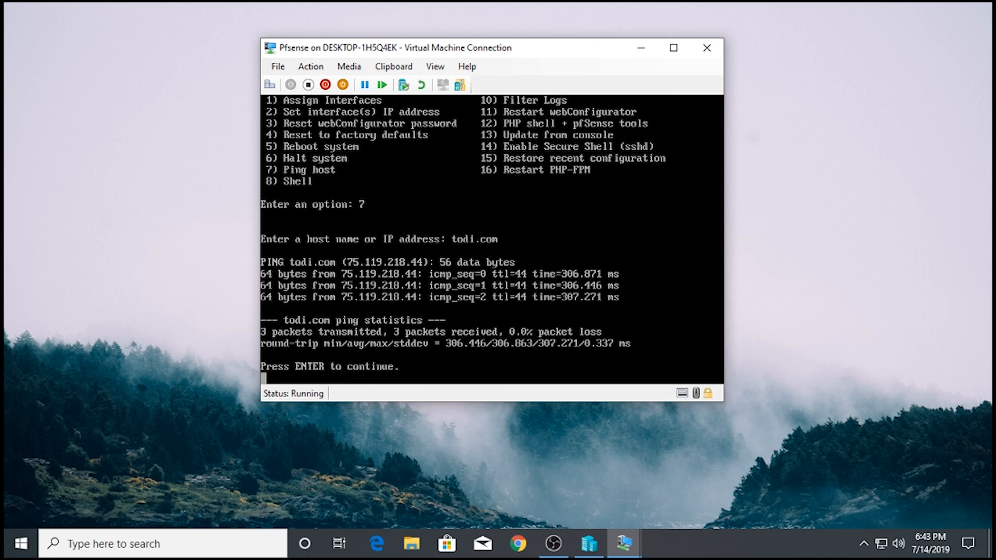
key(Return)
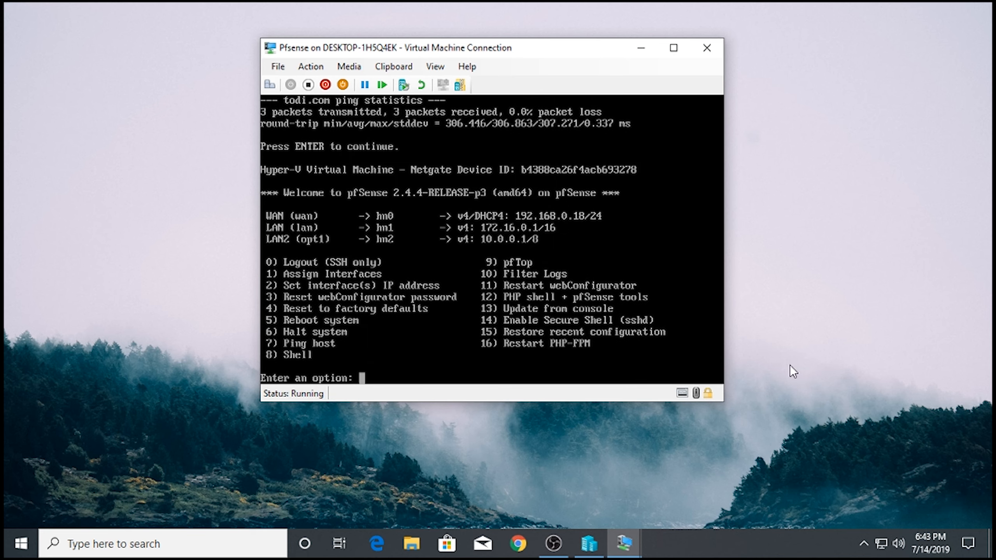
click(641, 48)
right_click(204, 283)
click(339, 325)
- Start the Server 2 virtual machine and open a connection window to it
mouse_move(623, 544)
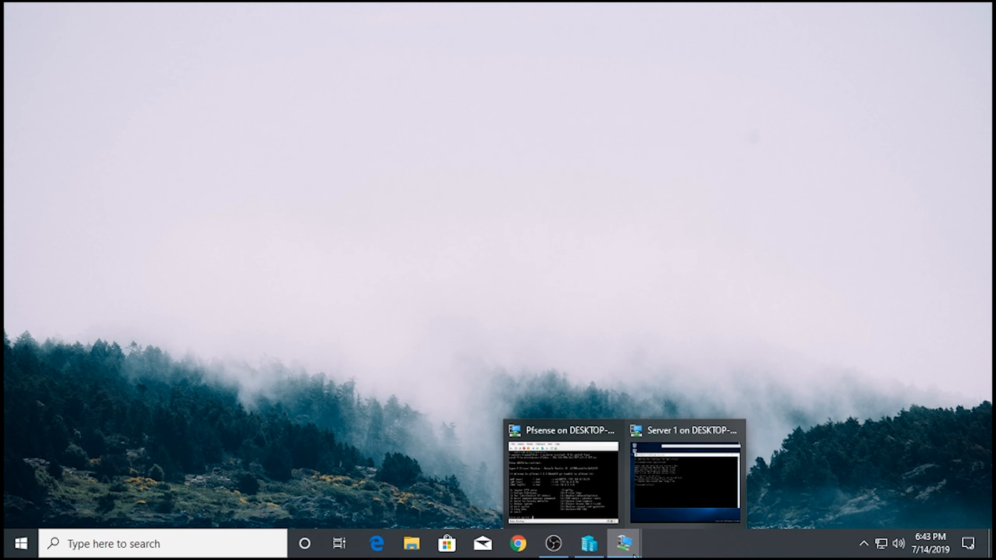
click(589, 543)
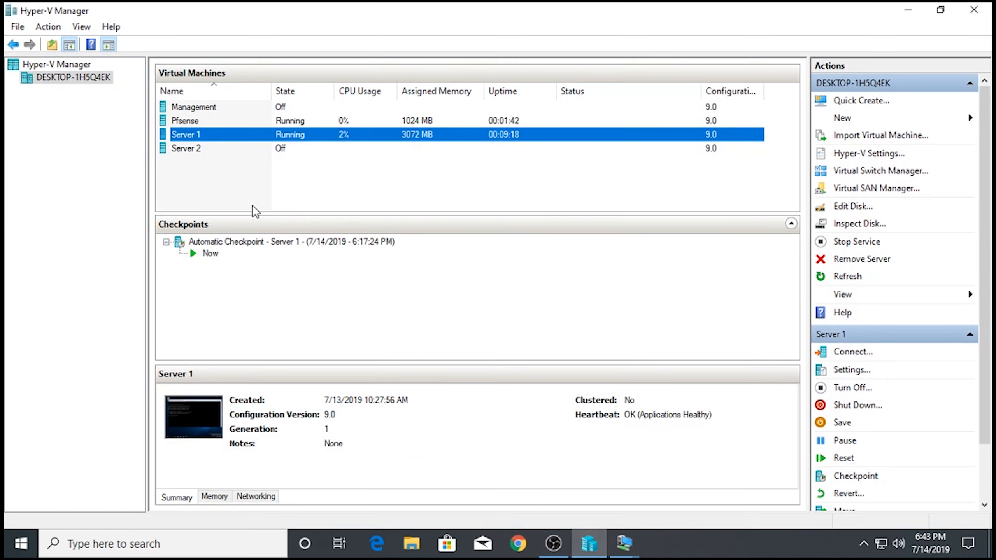
click(246, 148)
right_click(246, 147)
click(319, 197)
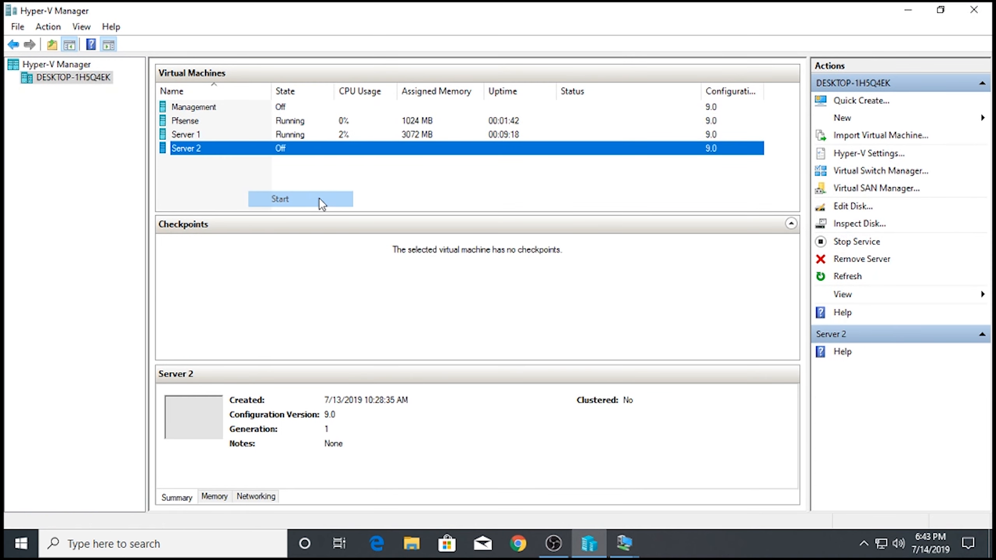
right_click(381, 147)
click(420, 157)
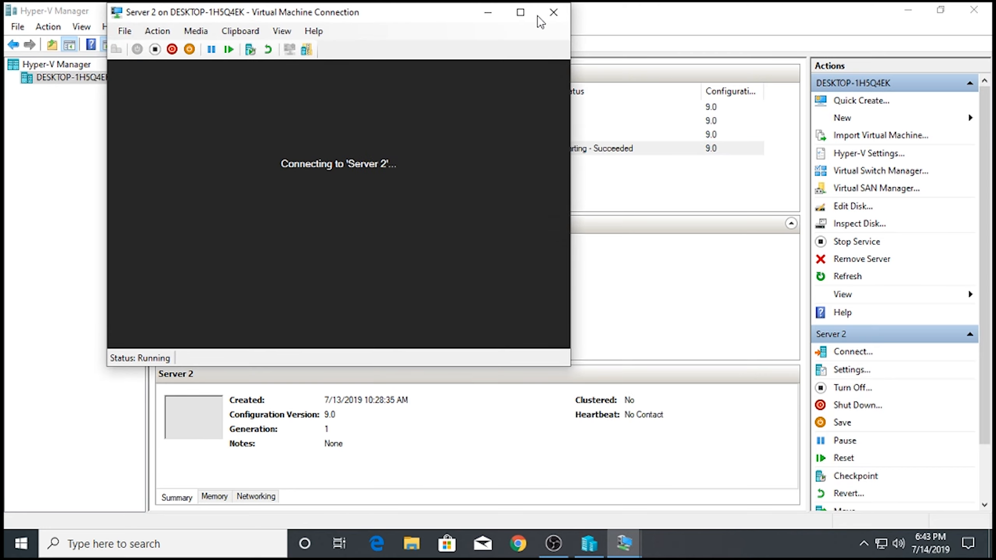
- Minimize the Server 2 window and Hyper-V Manager, then restore the Server 2 connection
click(521, 14)
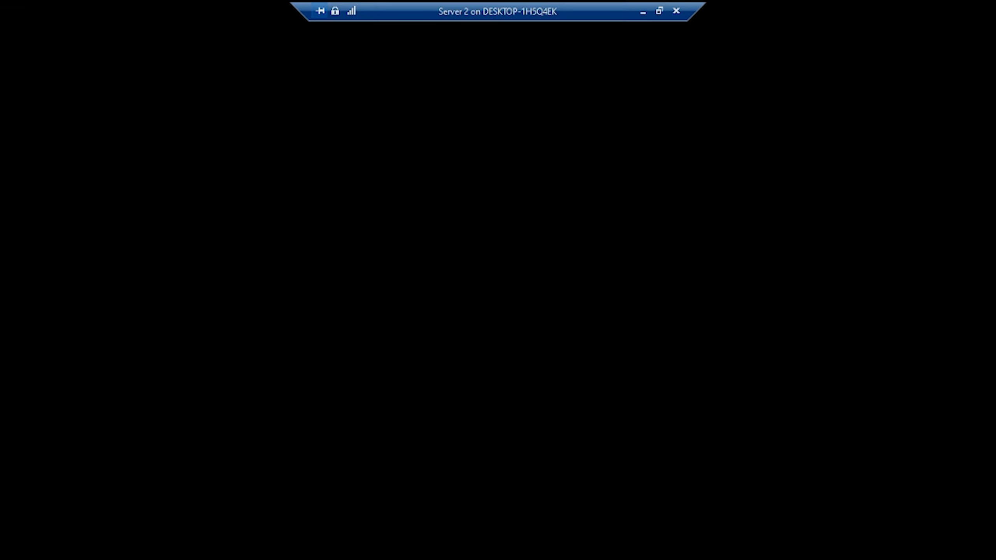
click(645, 10)
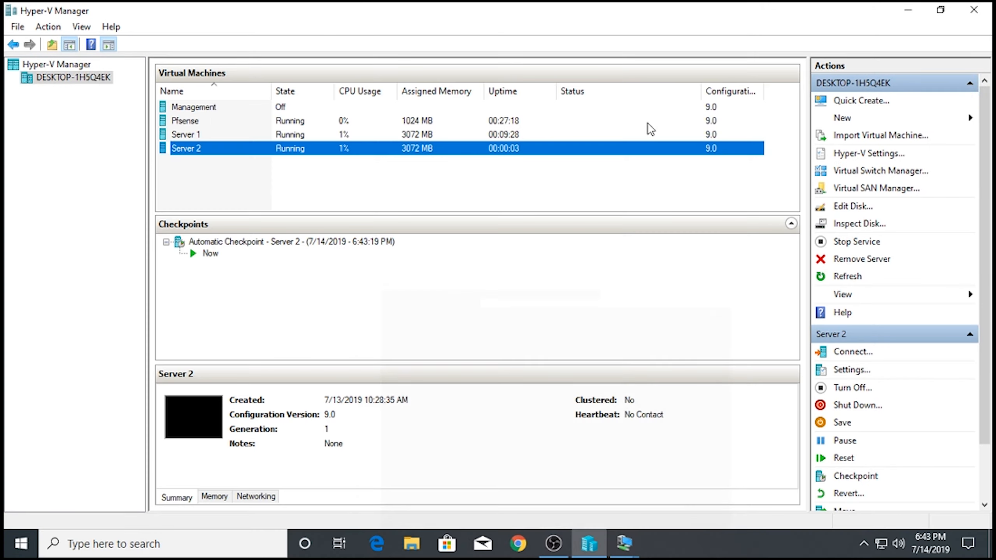
click(905, 9)
right_click(371, 185)
click(415, 227)
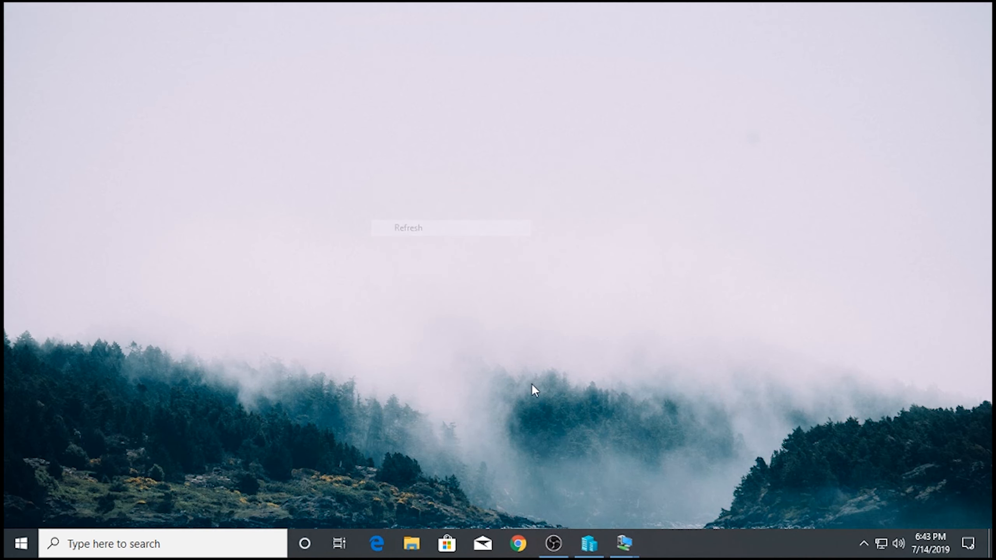
mouse_move(623, 544)
click(702, 461)
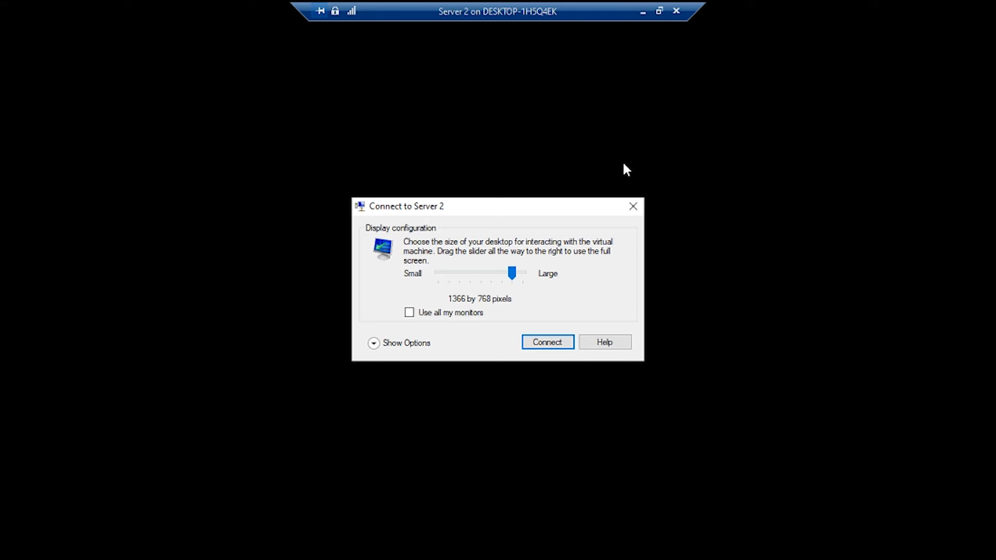
- Dismiss Server 2's 1366 by 768 display-size prompt to reach its lock screen
click(633, 206)
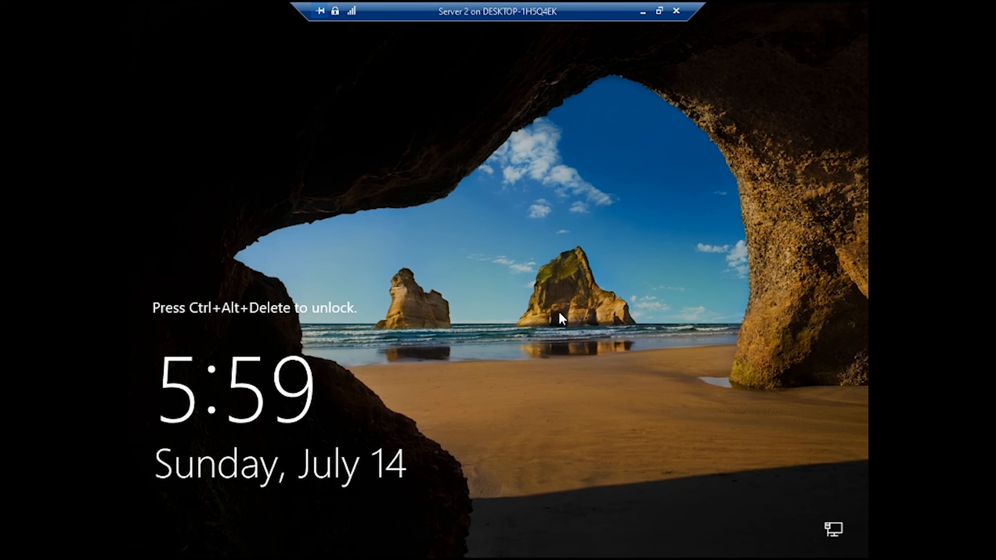
- Send Ctrl+Alt+Delete to Server 2 and sign in with the Administrator password
key(ctrl+alt+End)
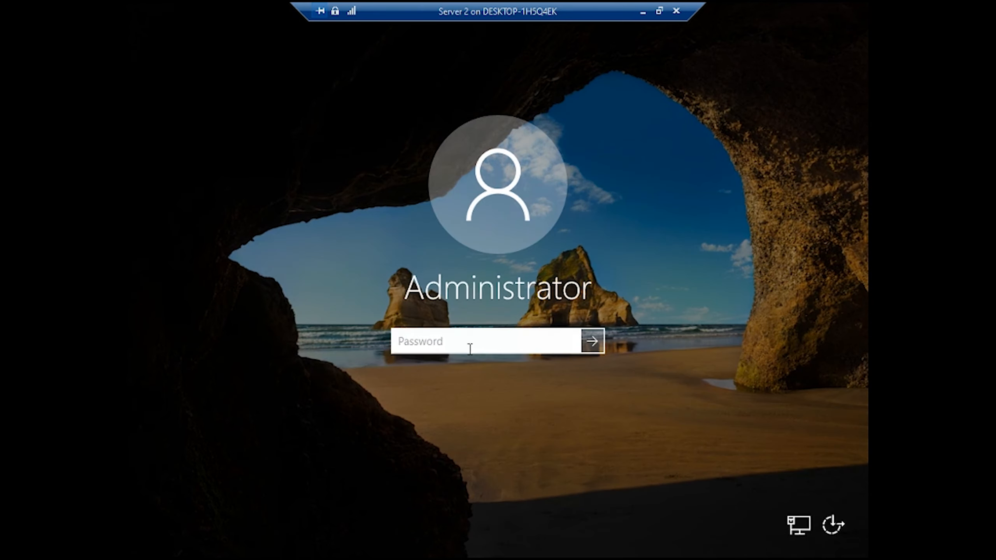
text(Pa$$w0rd)
key(Return)
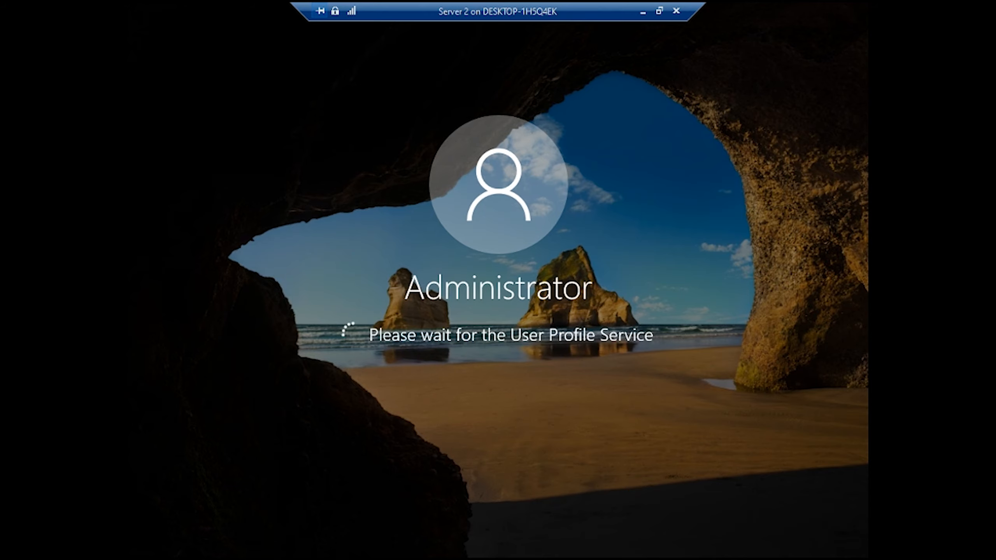
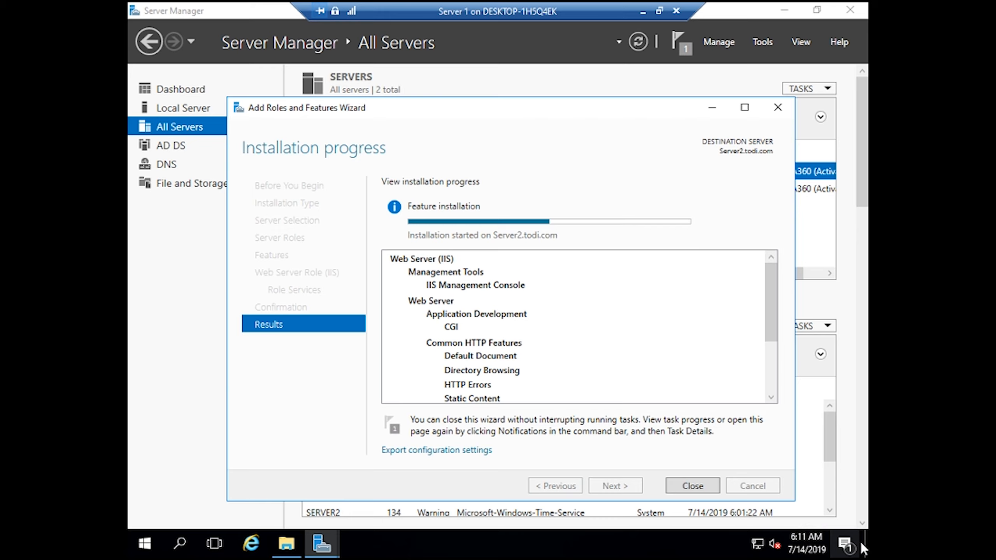
- Open and close the notifications panel, then restore the Server 1 session from full screen
click(850, 545)
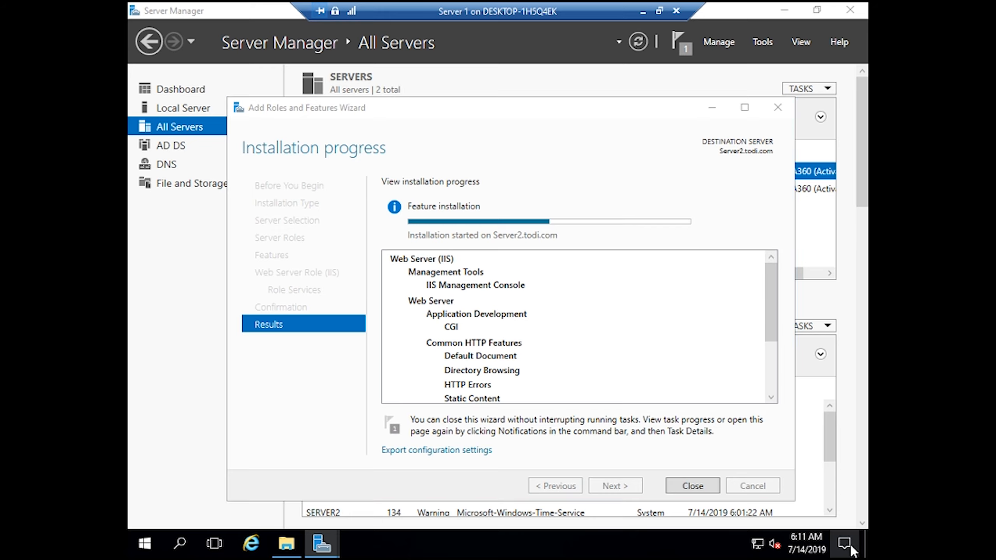
click(850, 545)
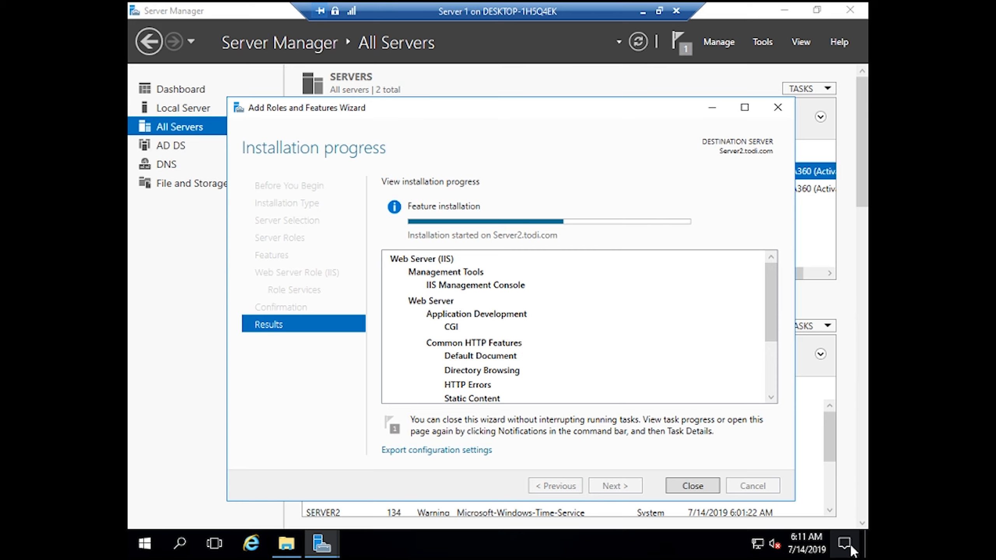
click(659, 10)
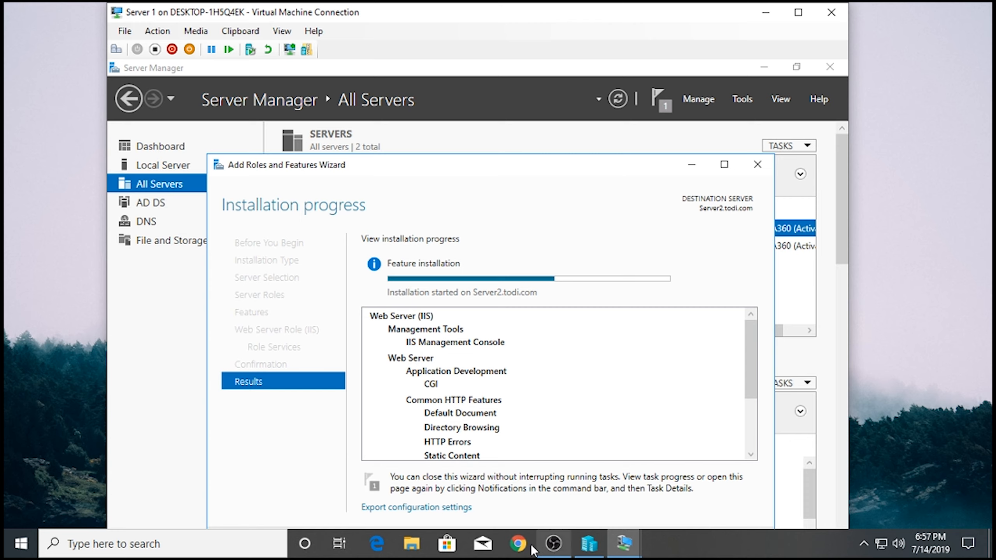
- Bring Hyper-V Manager to the front and select all four virtual machines
mouse_move(566, 554)
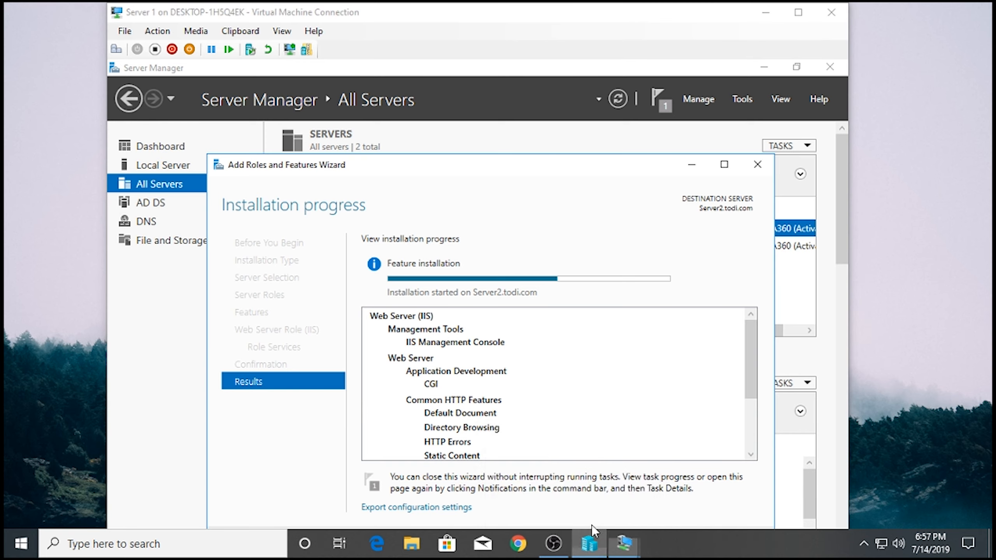
click(593, 546)
drag(349, 187, 276, 146)
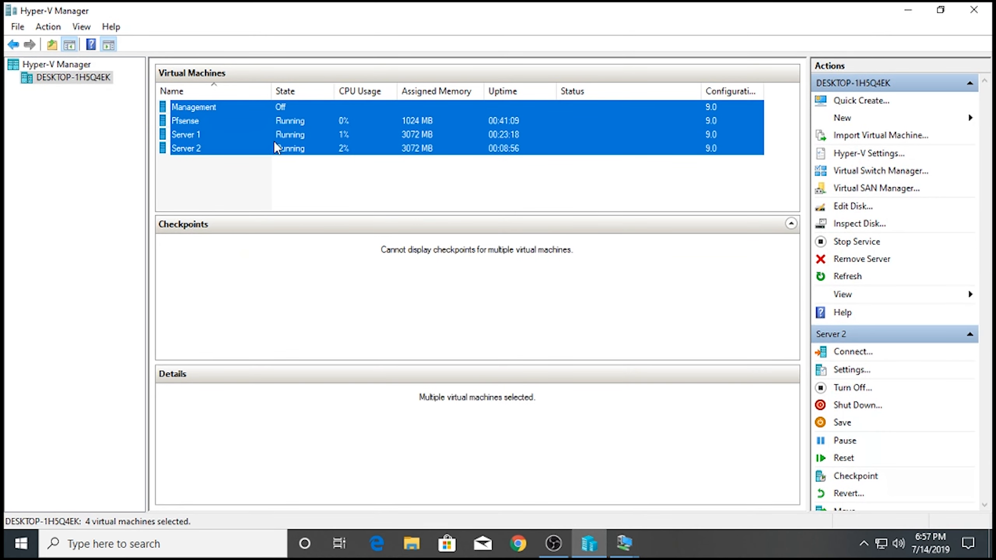
- Select and then deselect Server 2 in the Hyper-V virtual machine list
click(276, 146)
click(289, 177)
click(453, 154)
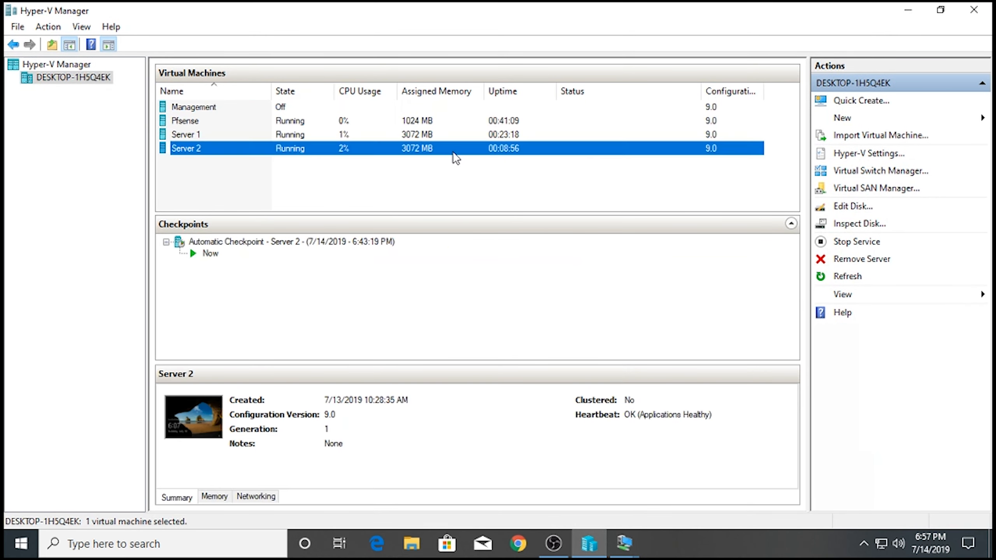
click(443, 178)
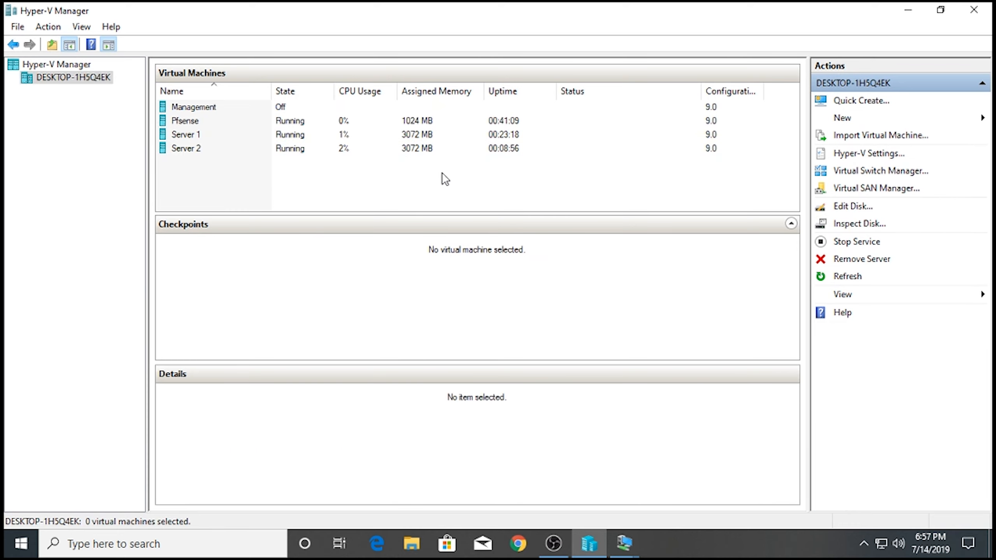
- Minimize Hyper-V Manager, refresh the host desktop, and make the Server 1 session full screen
click(908, 10)
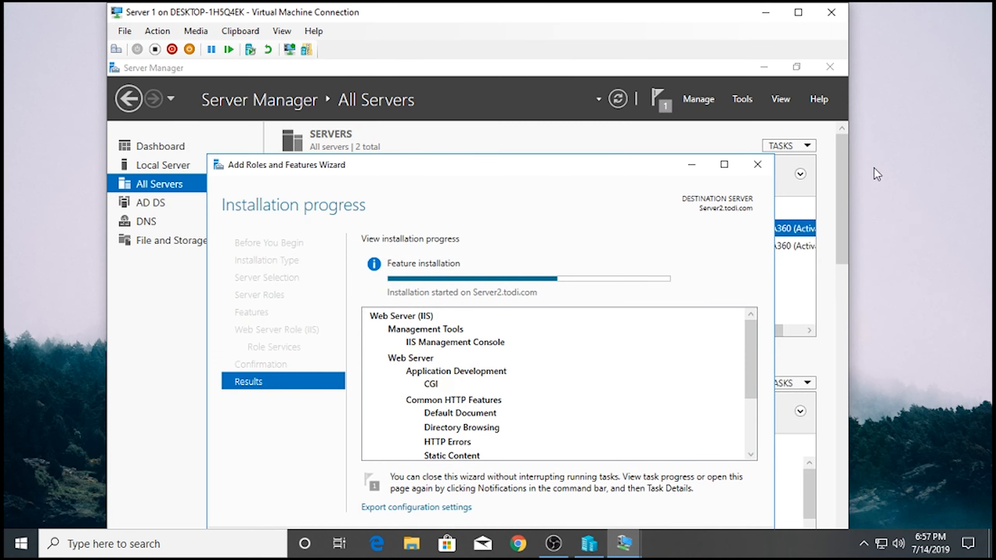
right_click(915, 133)
click(915, 176)
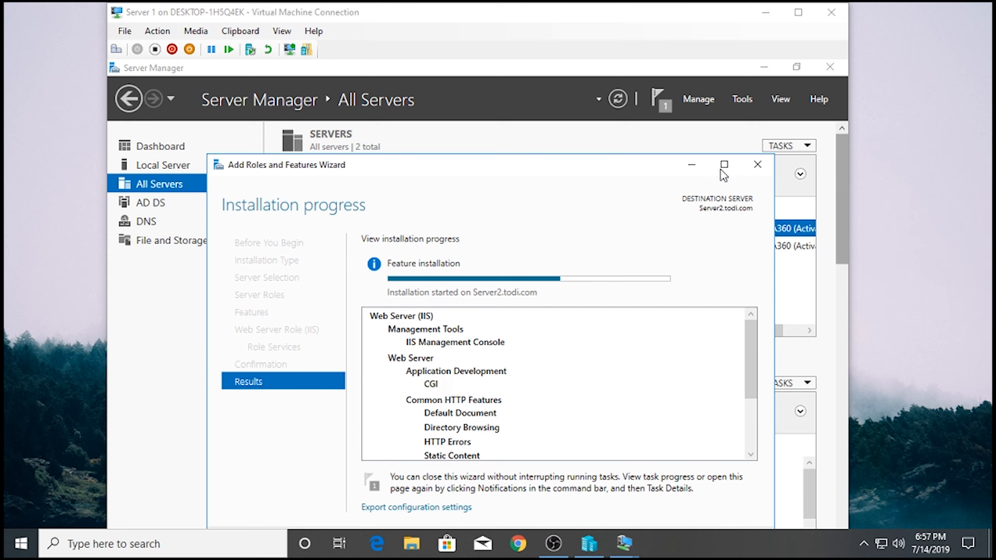
click(798, 12)
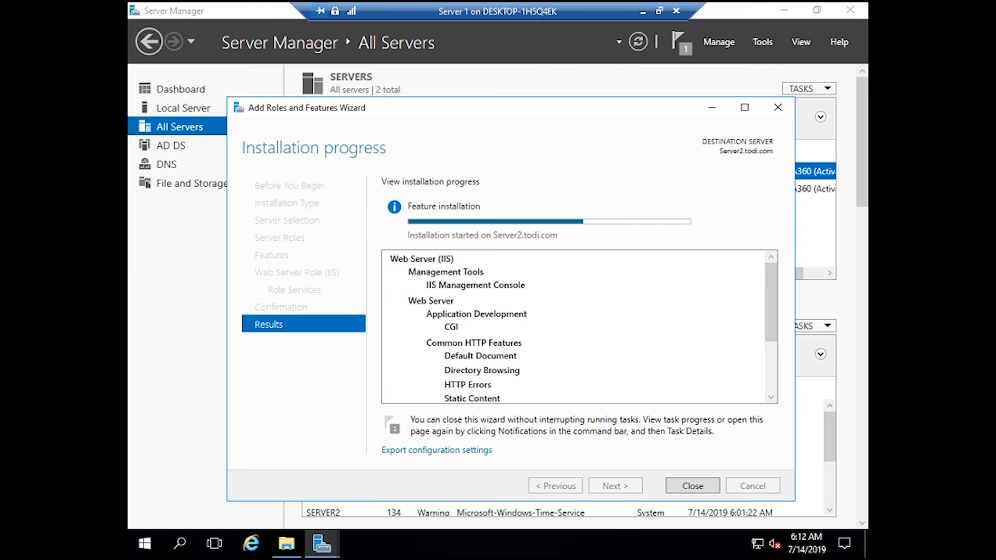
- Minimize Server Manager, refresh the host desktop, and bring Hyper-V Manager back up
click(784, 10)
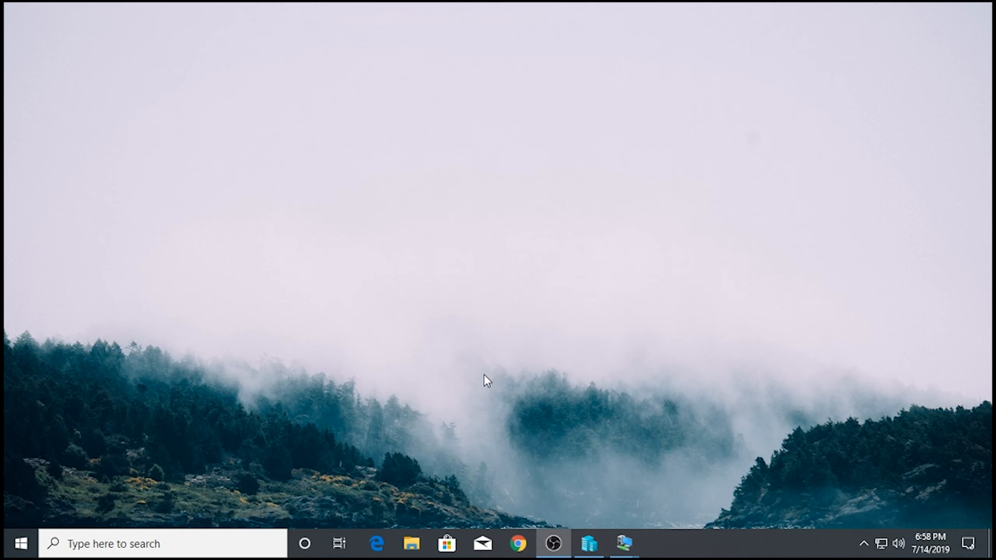
right_click(547, 261)
click(596, 310)
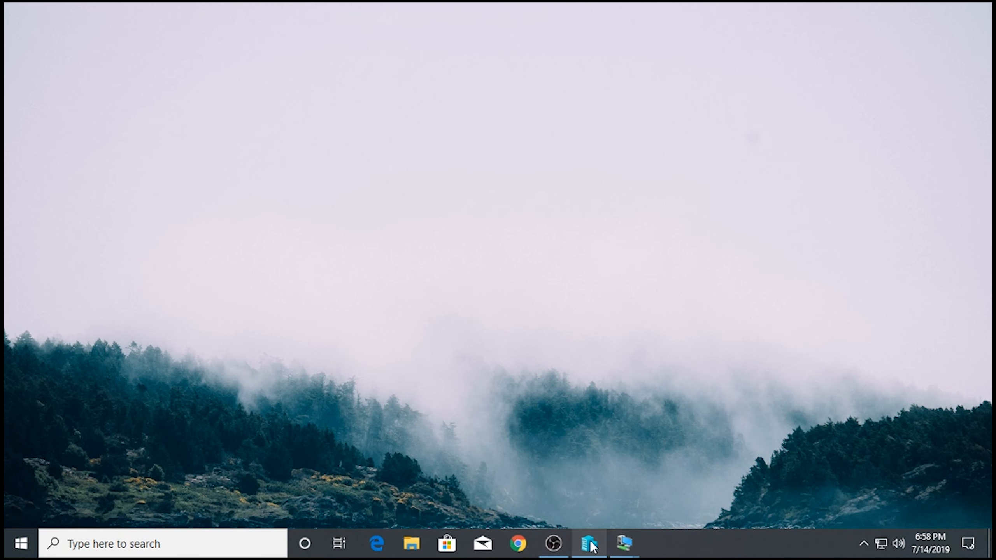
click(589, 543)
right_click(314, 190)
click(549, 203)
- Minimize Hyper-V Manager, refresh the host desktop twice, and return the Server 1 session to full screen
click(908, 9)
right_click(382, 206)
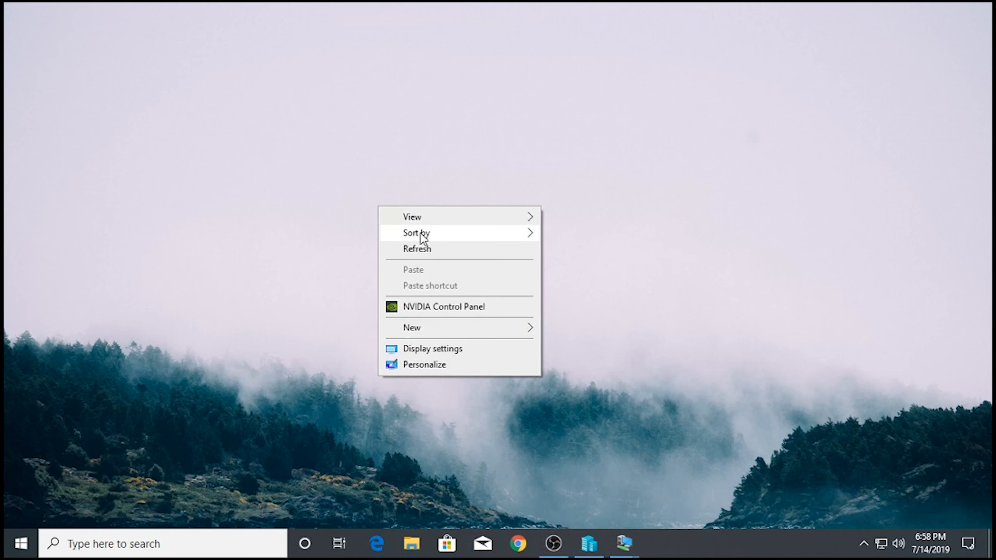
click(428, 251)
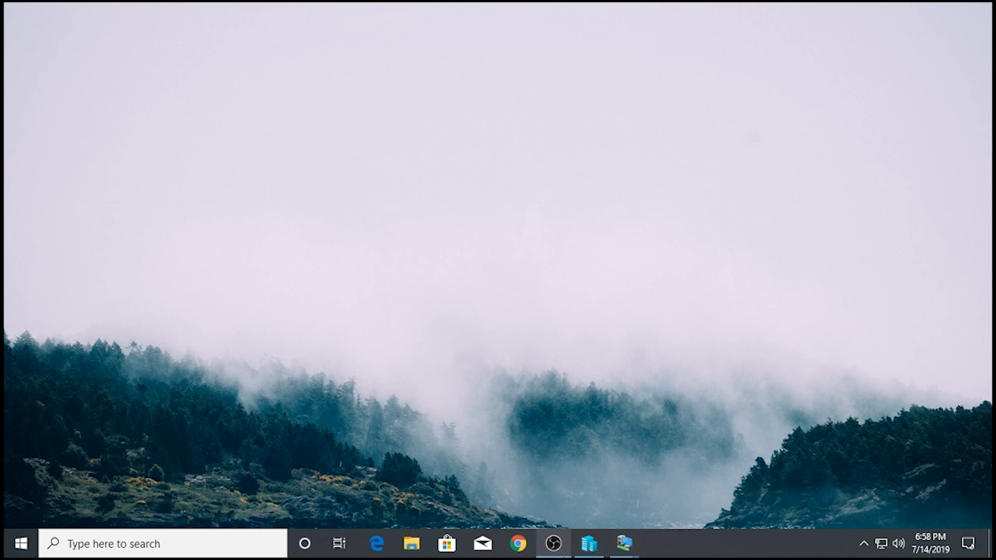
mouse_move(553, 544)
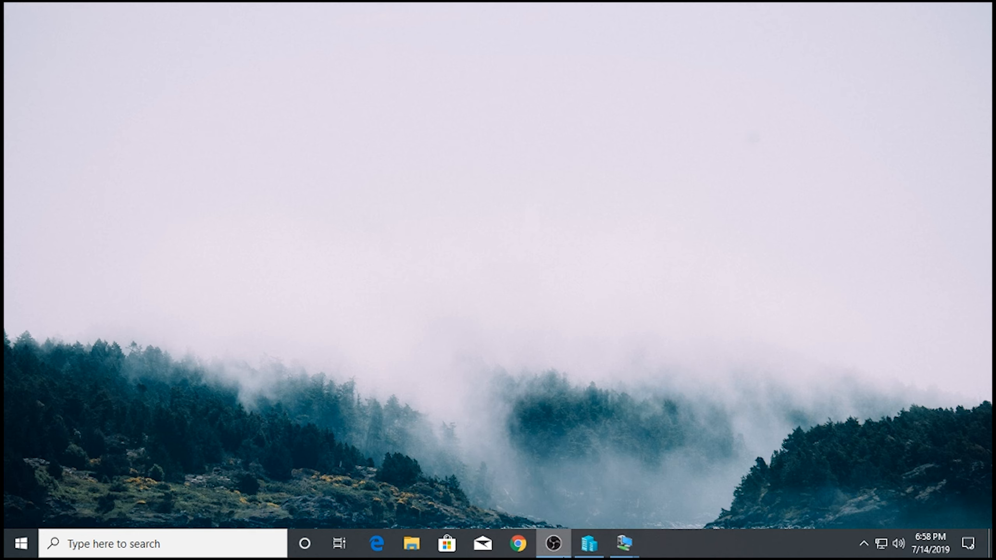
right_click(596, 265)
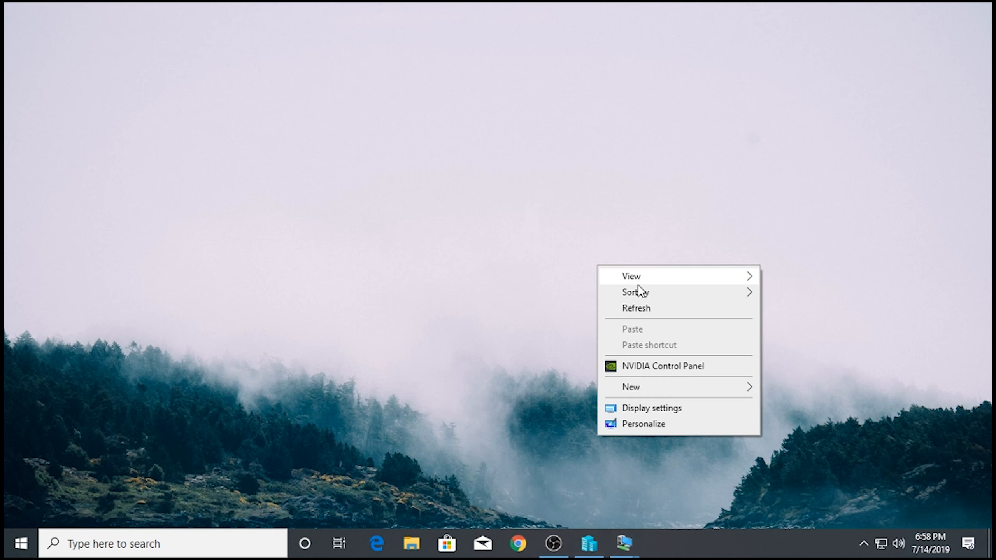
click(665, 313)
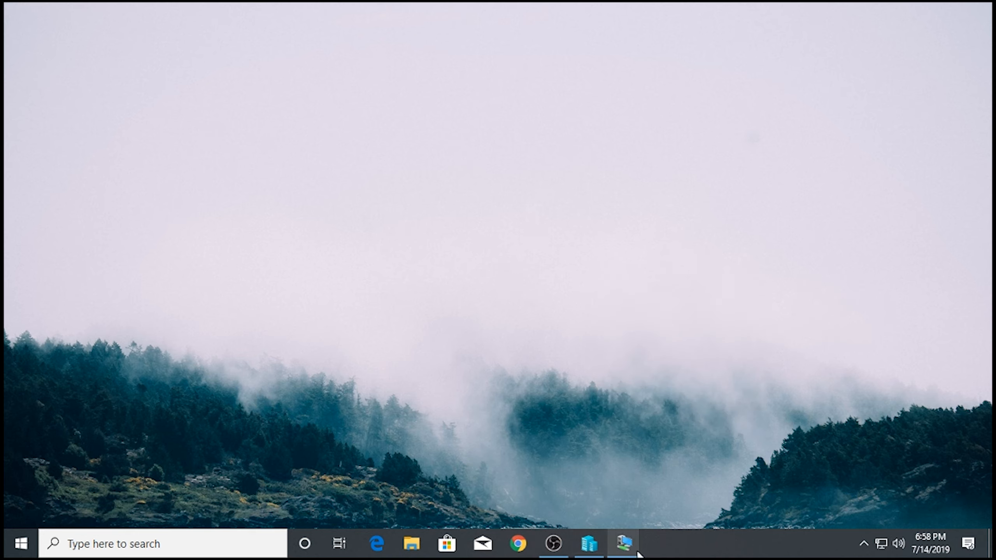
mouse_move(637, 552)
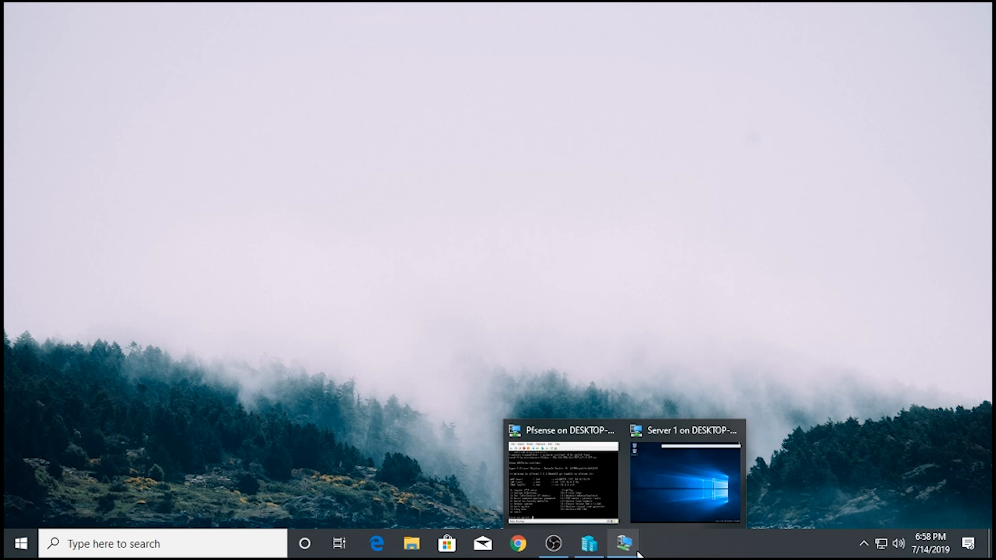
click(713, 484)
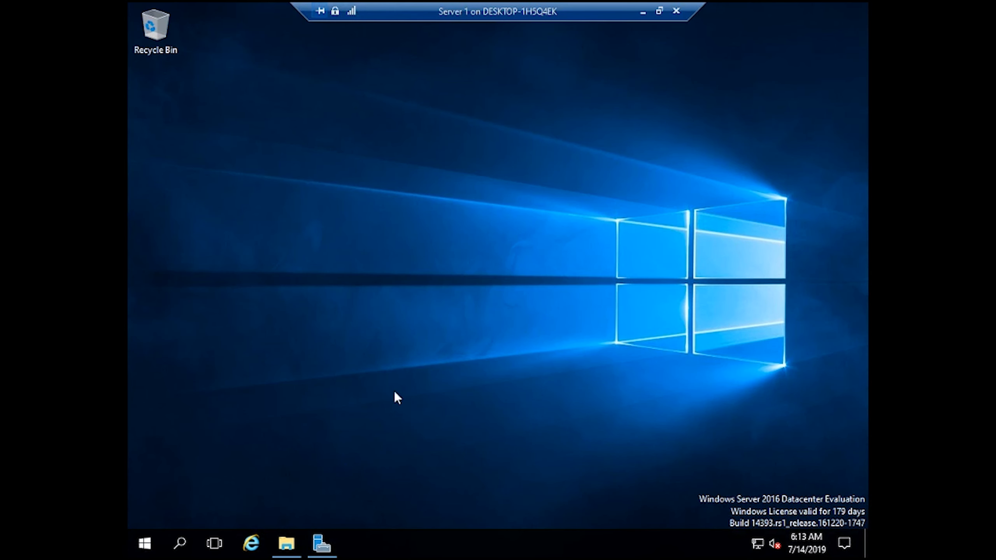
- Close the finished Web Server (IIS) installation wizard and dismiss its success notification
click(321, 543)
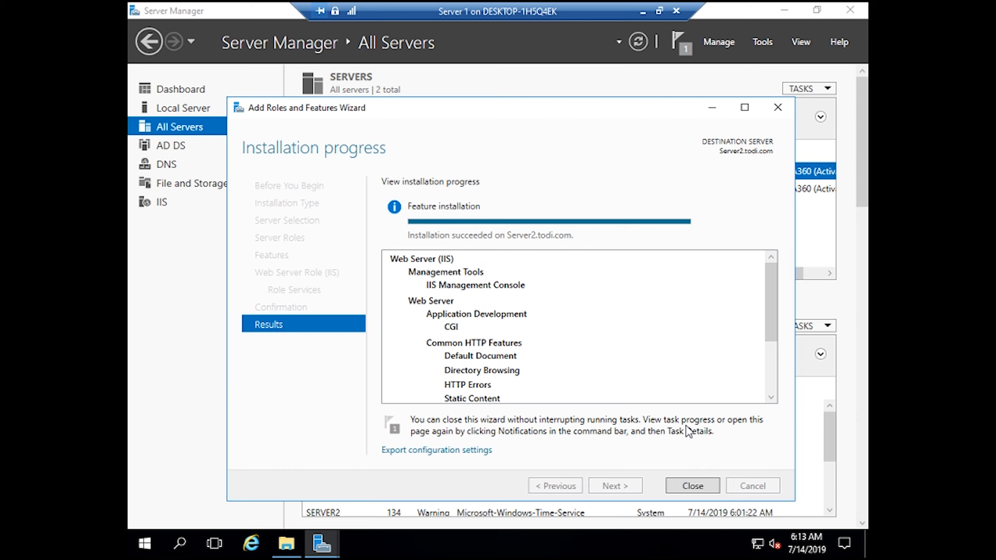
click(697, 488)
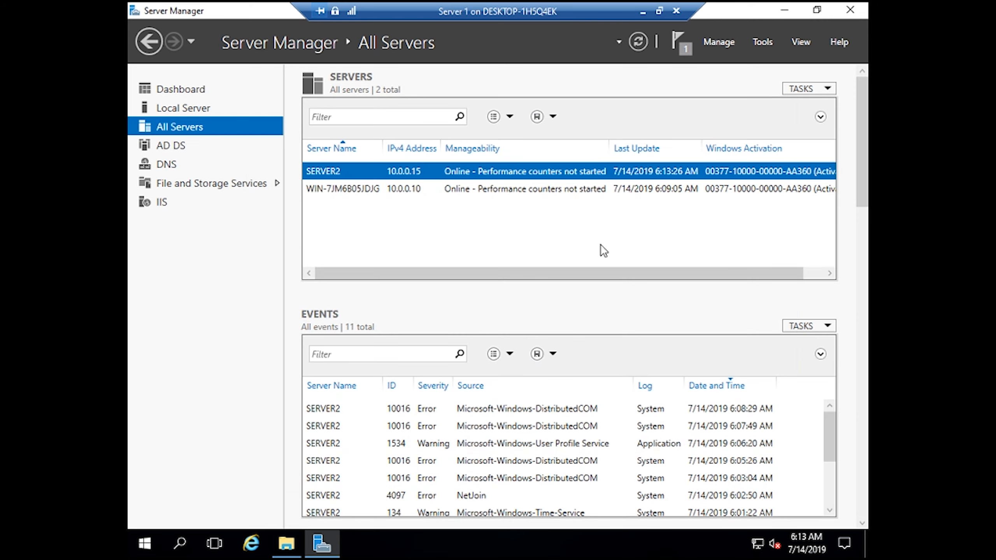
click(676, 46)
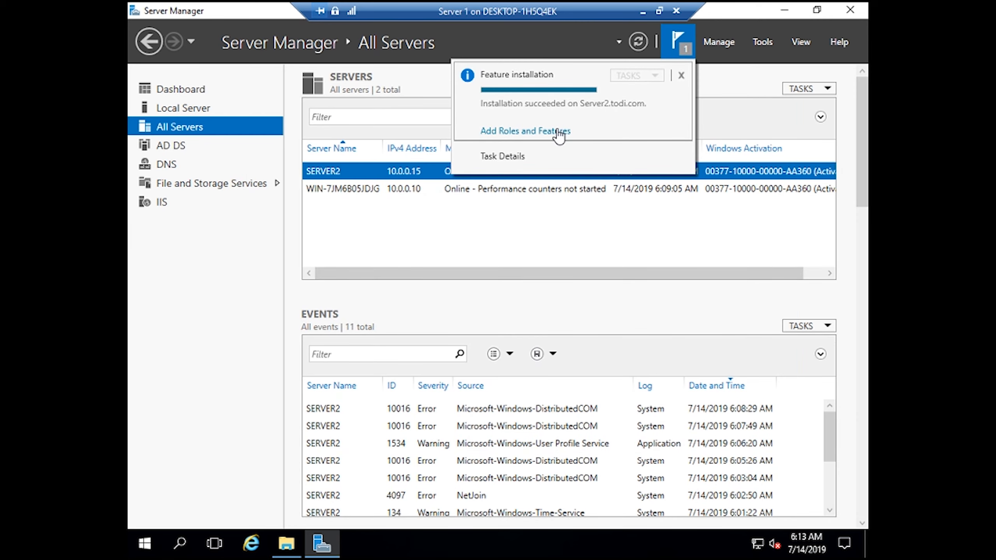
click(681, 75)
click(804, 4)
- Minimize Server Manager and refresh the desktop
click(785, 7)
right_click(559, 153)
click(616, 195)
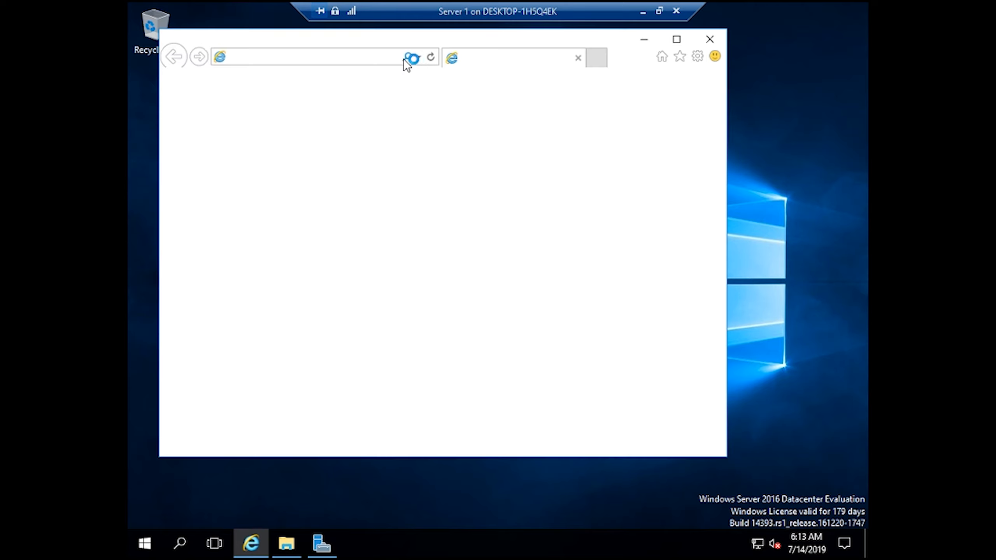
- Launch cmd via Win+R and ping 10.0.0.15, getting 'Request timed out' replies
key(super+r)
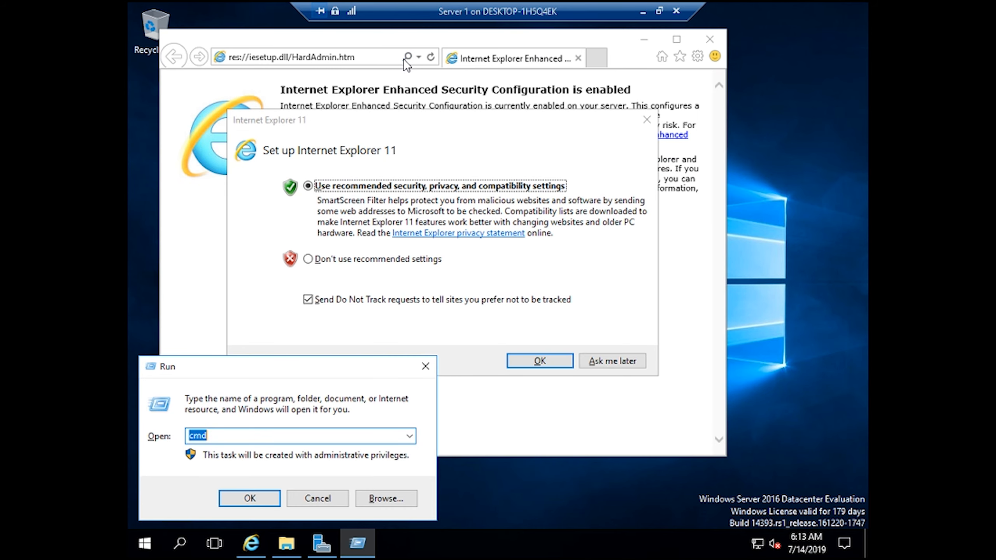
key(BackSpace)
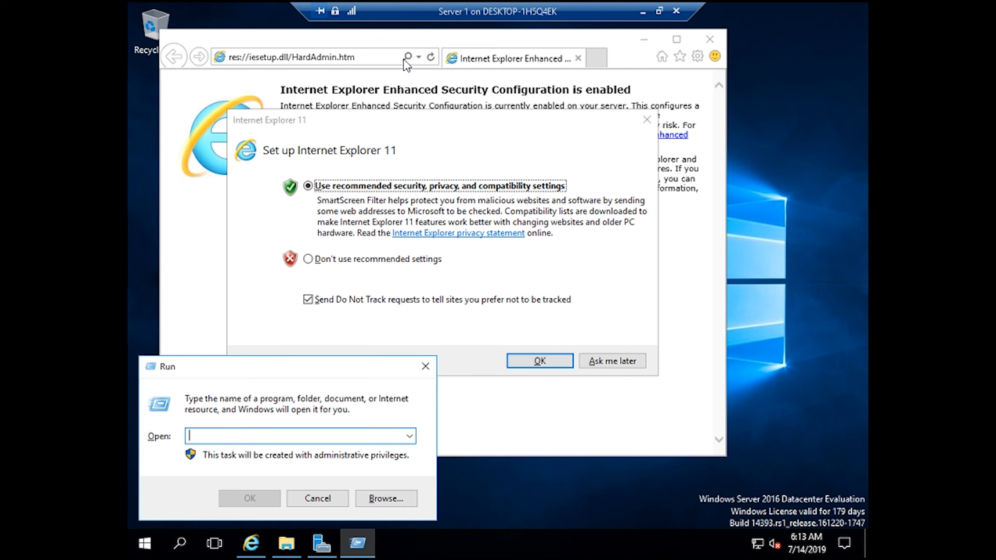
text(cmd)
key(Return)
text(ping 10.0.0.15)
key(Return)
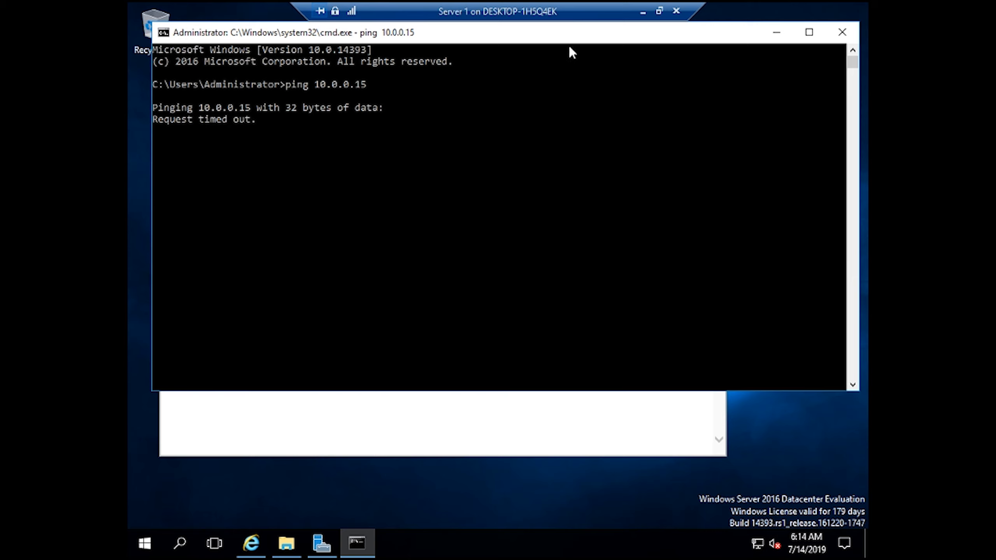
click(659, 11)
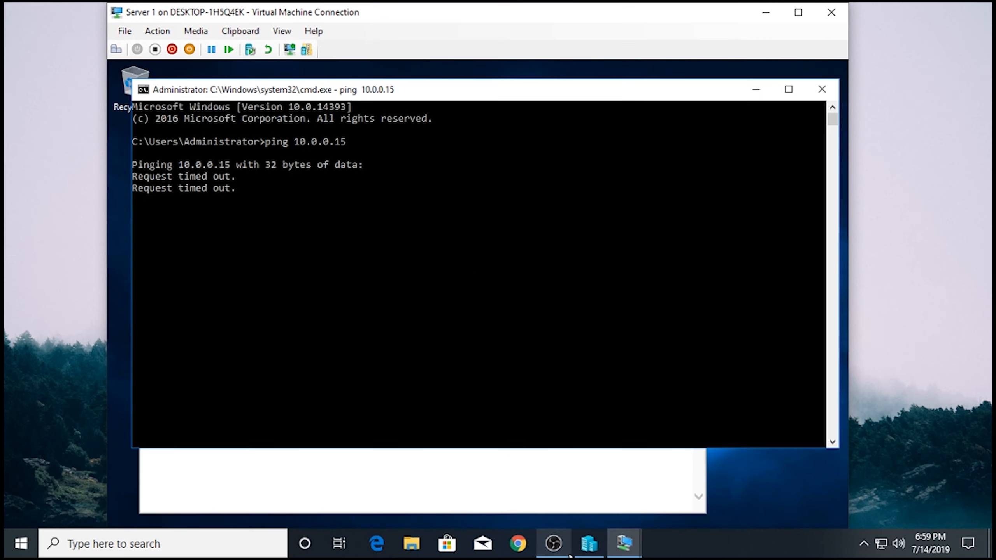
- Connect to the Server 2 virtual machine from Hyper-V Manager
click(589, 543)
click(360, 135)
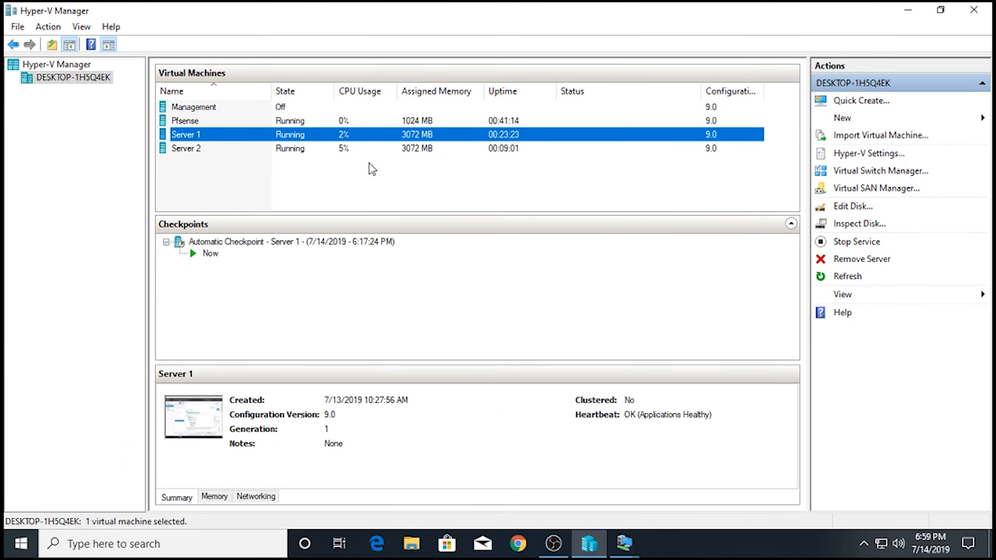
click(379, 149)
right_click(379, 151)
click(425, 162)
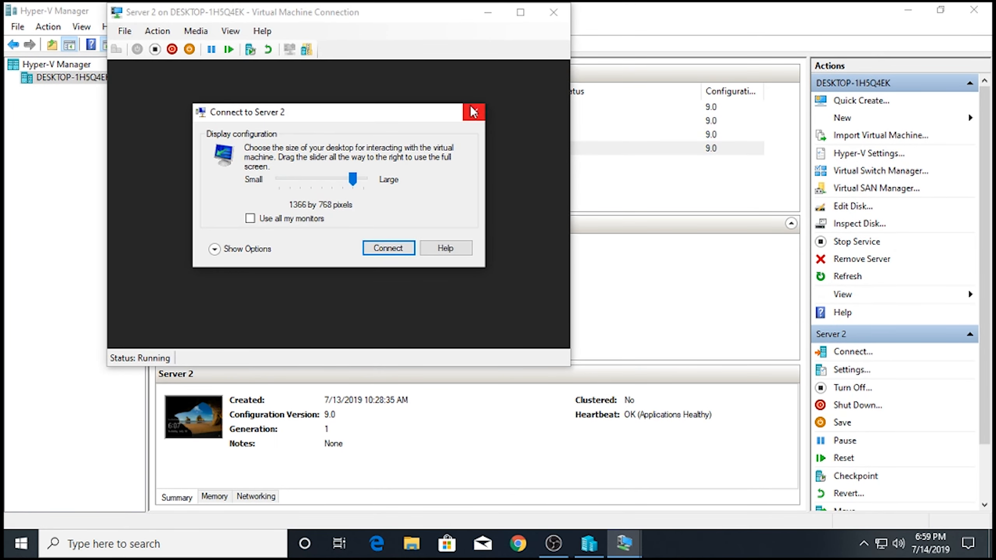
click(474, 112)
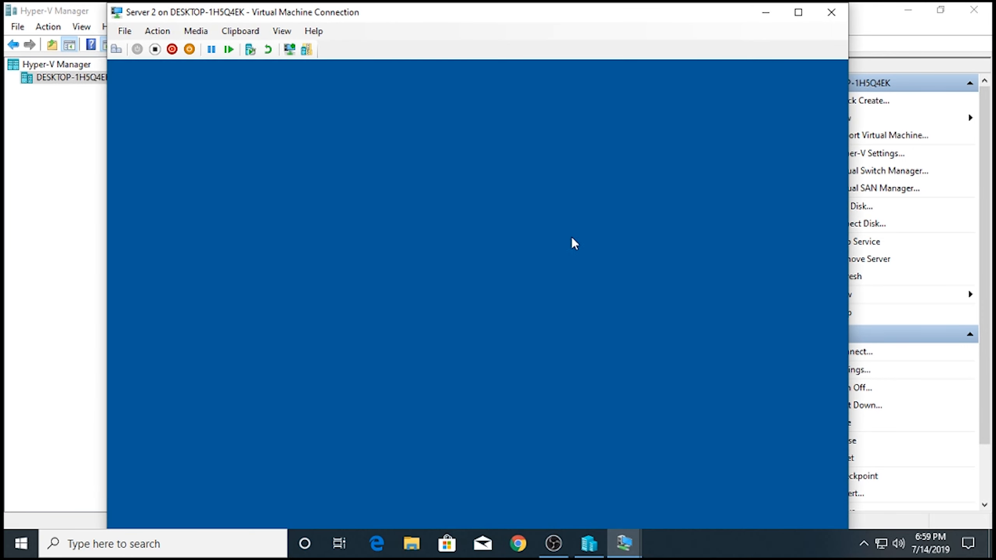
- Sign in to Server 2 with the administrator password and make the connection full screen
click(589, 544)
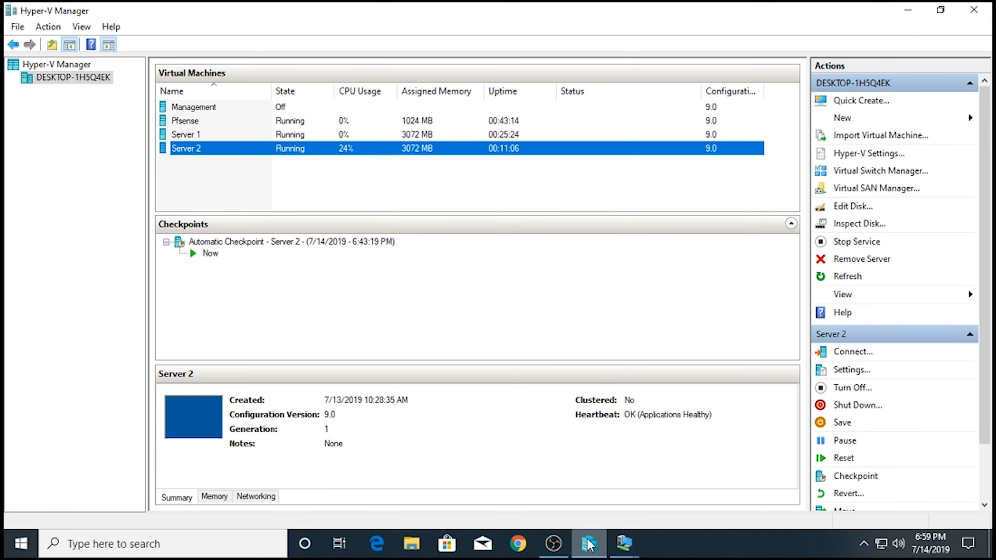
click(589, 545)
mouse_move(631, 542)
click(703, 359)
click(462, 403)
text(••••••••)
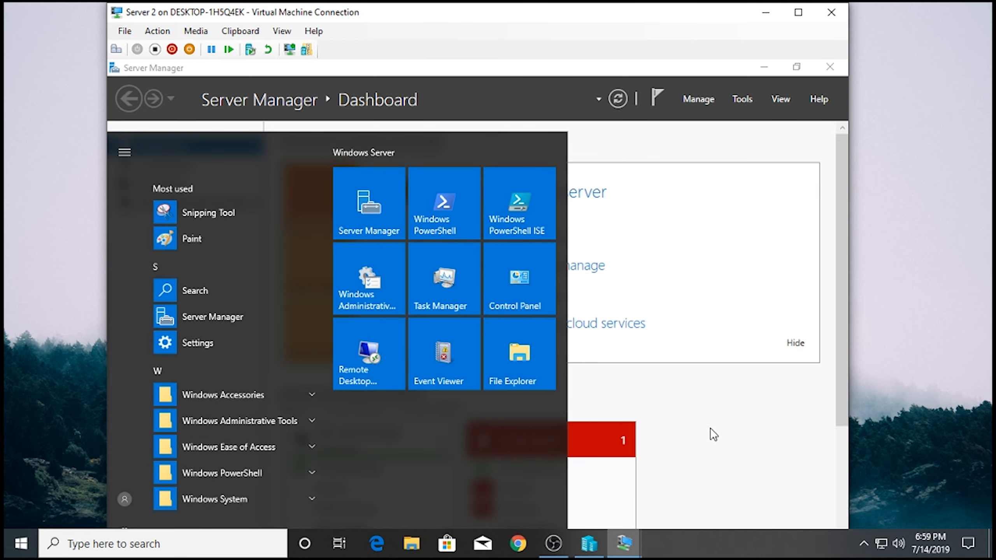
click(710, 431)
click(800, 14)
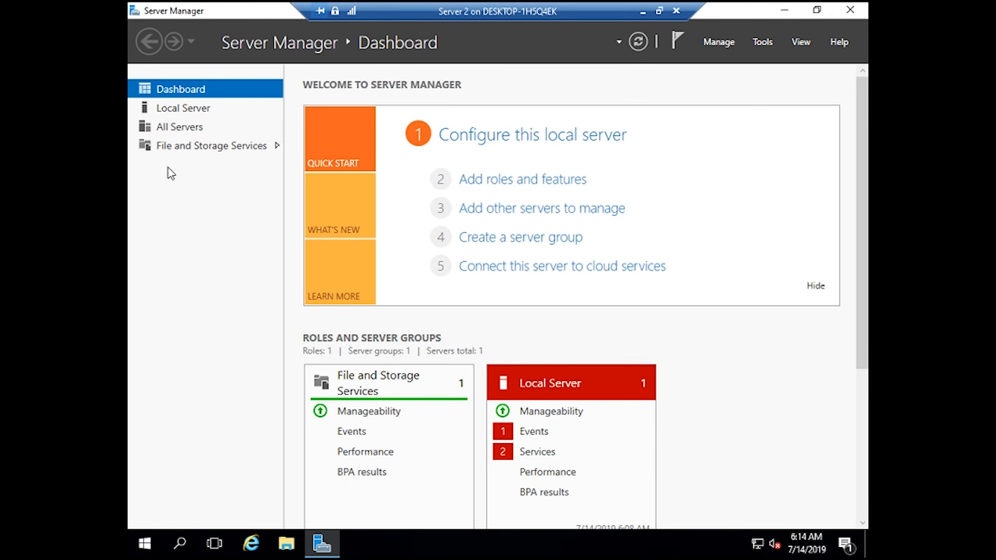
- Start the Add Roles and Features wizard and advance to the Server Roles page
click(195, 146)
click(144, 90)
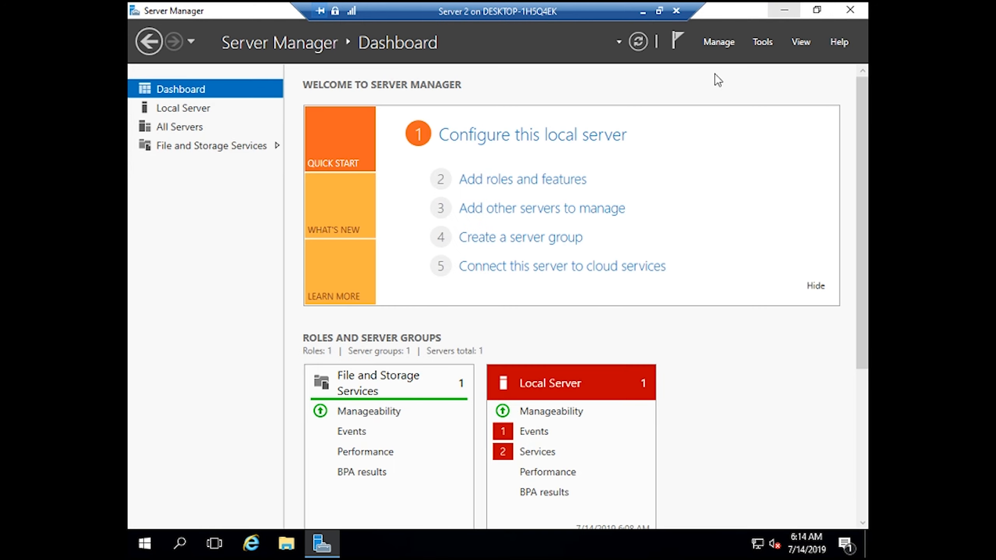
click(510, 181)
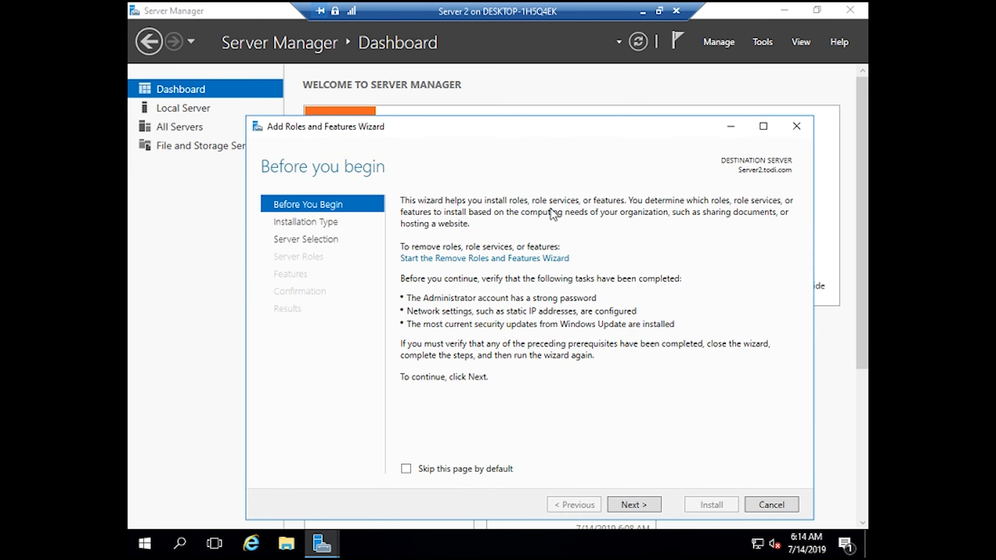
click(637, 506)
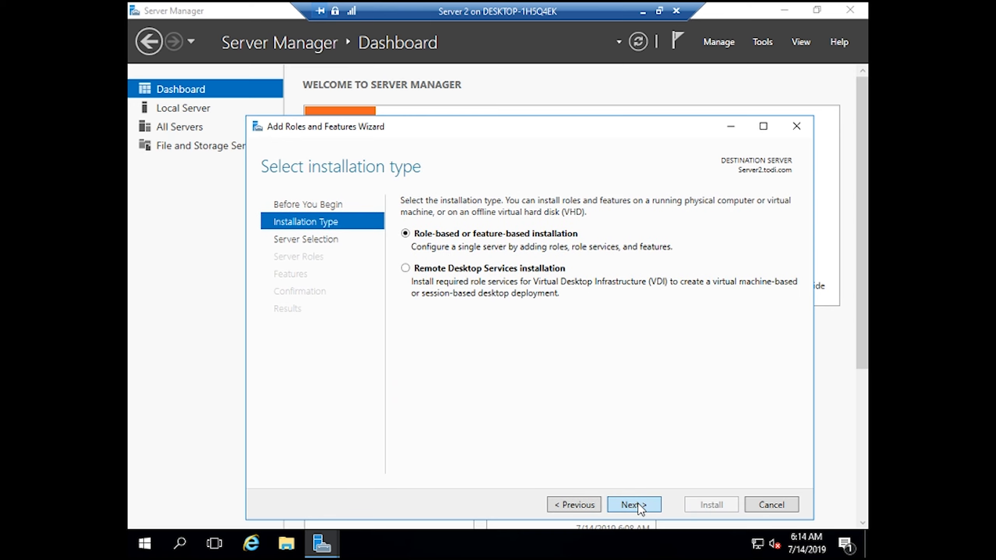
click(638, 505)
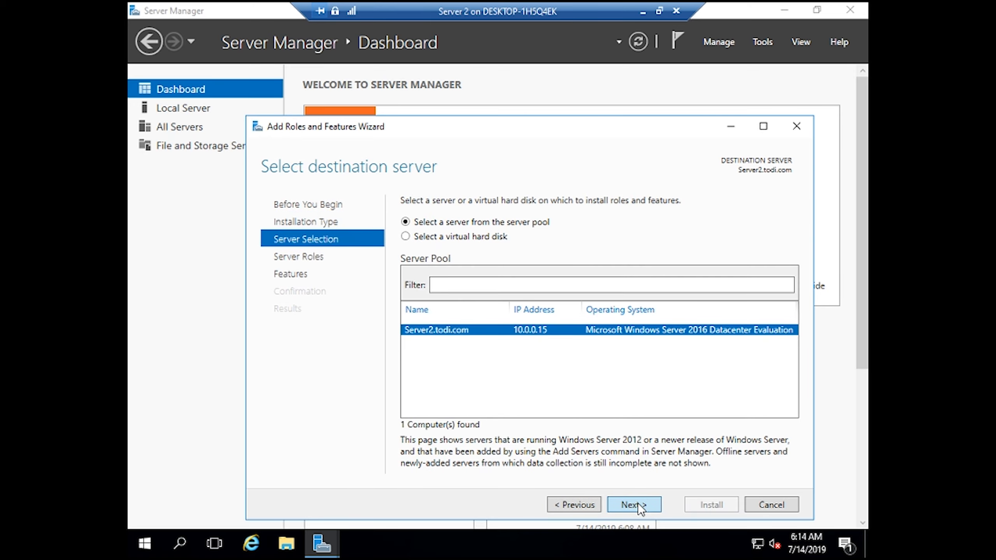
key(Return)
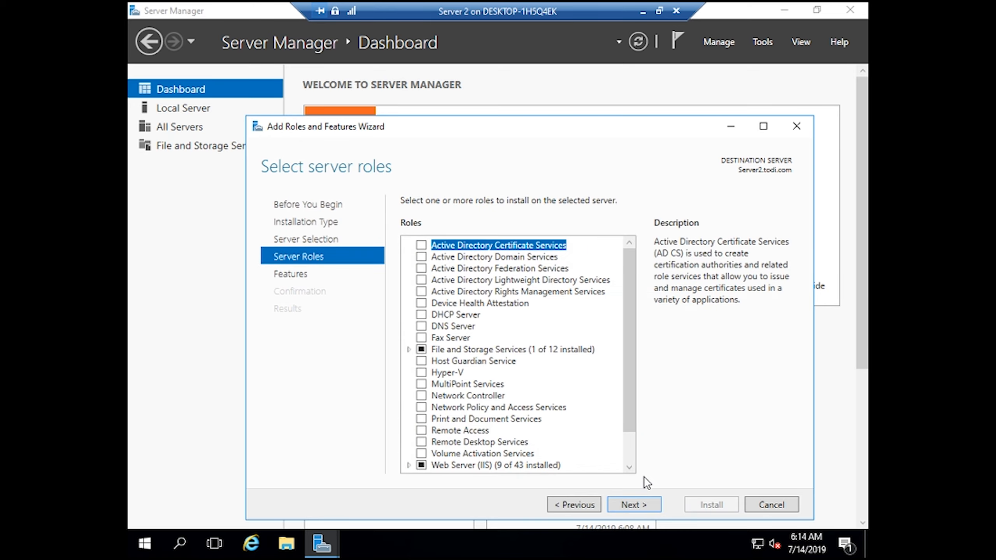
- Expand Web Server (IIS) showing 9 of 43 installed, then cancel the wizard and minimize Server Manager
scroll(443, 371, down, 1)
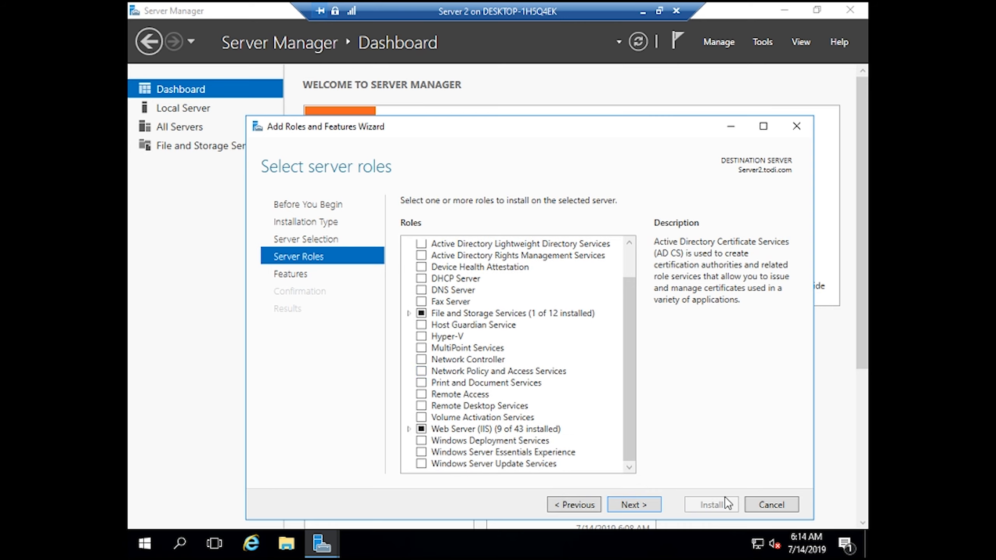
click(407, 429)
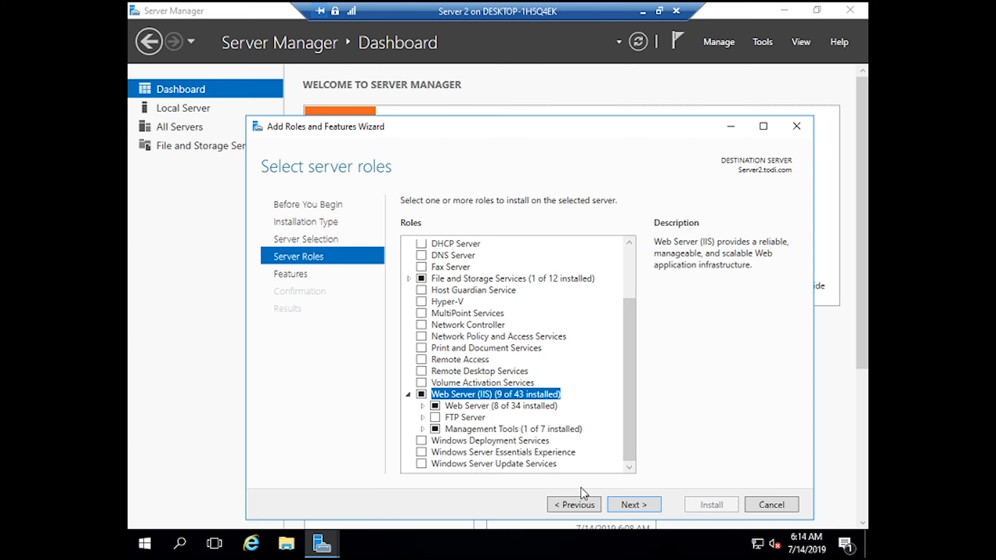
click(422, 405)
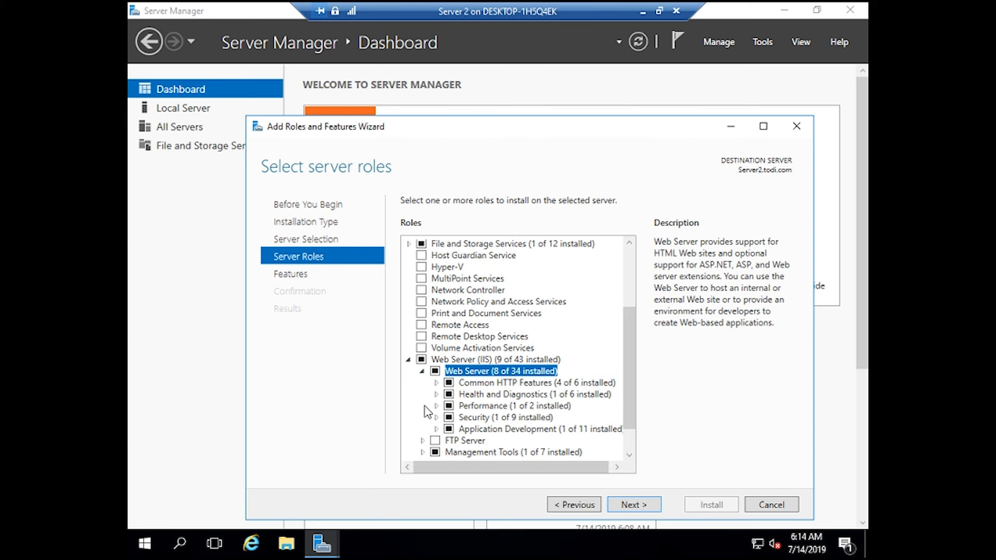
click(771, 505)
click(784, 10)
- Refresh the desktop, enter a web server address in Internet Explorer, and decline recommended settings
right_click(516, 207)
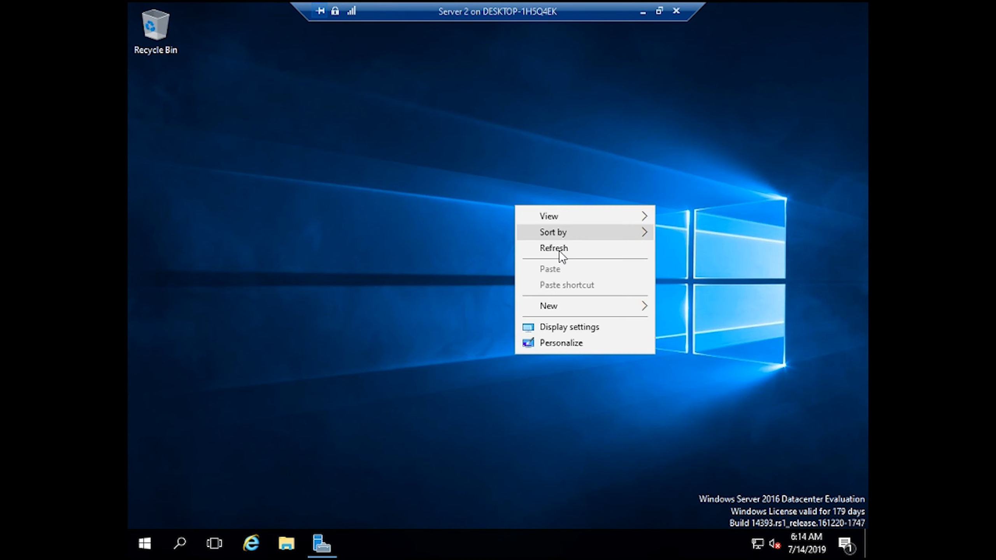
click(574, 249)
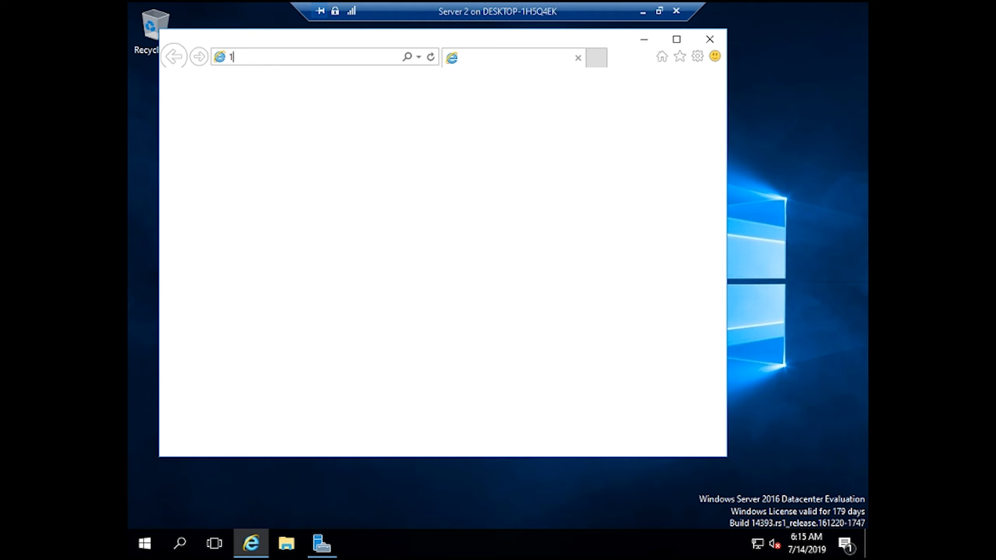
text(0.0.0.1)
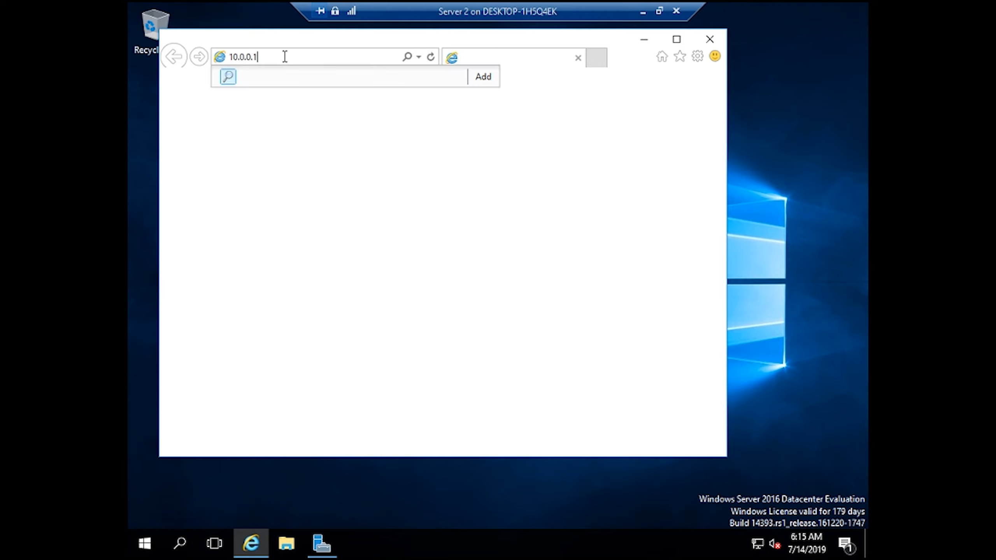
text(3)
key(Return)
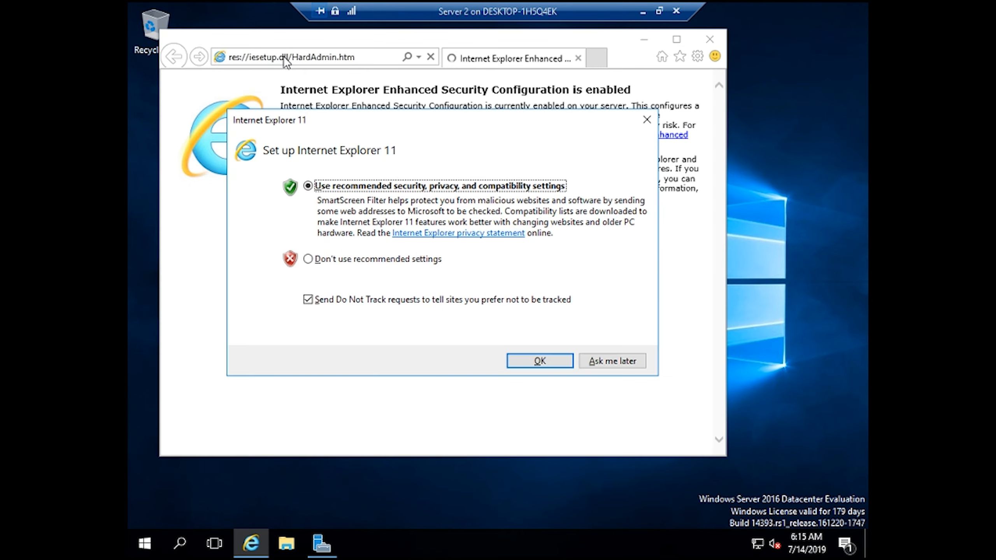
click(332, 263)
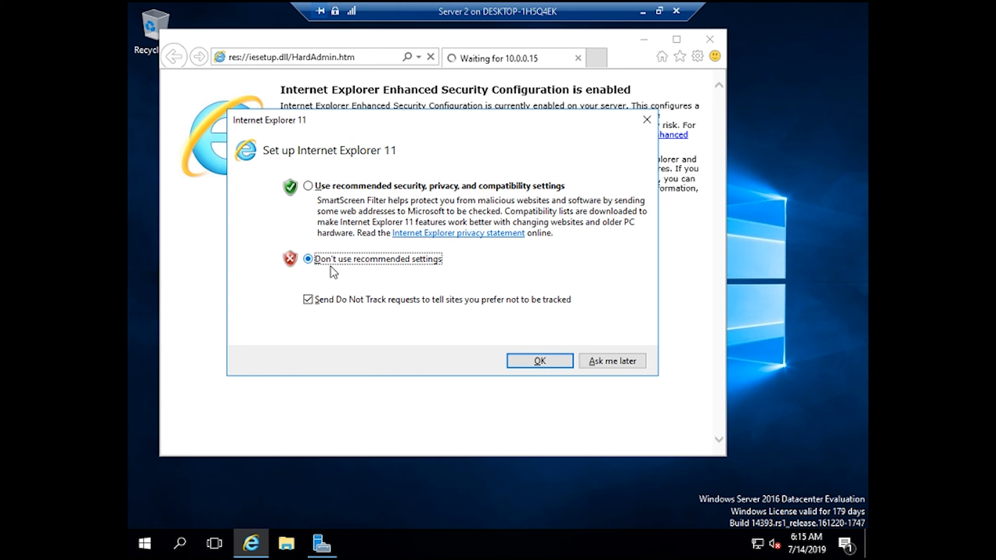
click(573, 361)
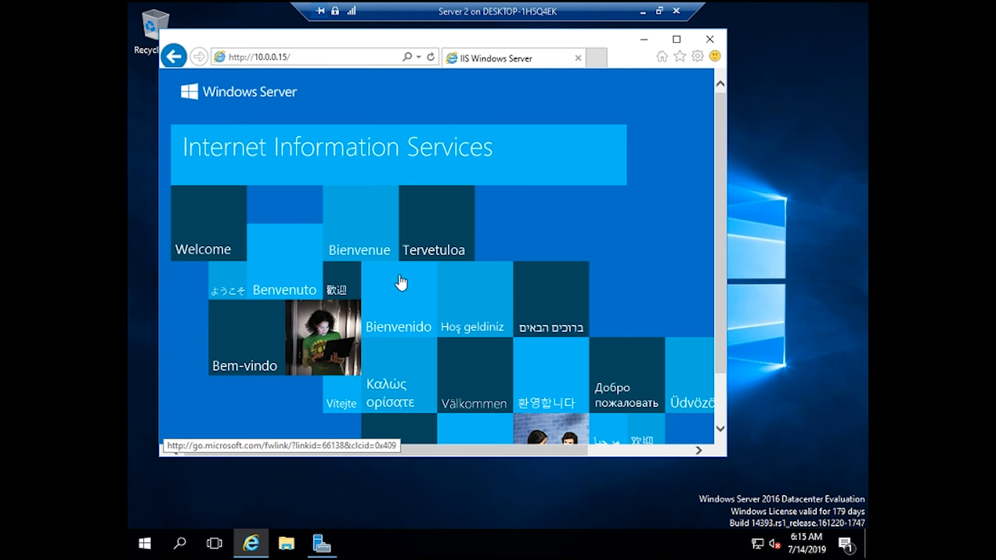
- Correct the address to load the IIS welcome page at 10.0.0.15, then close Internet Explorer
scroll(334, 231, down, 2)
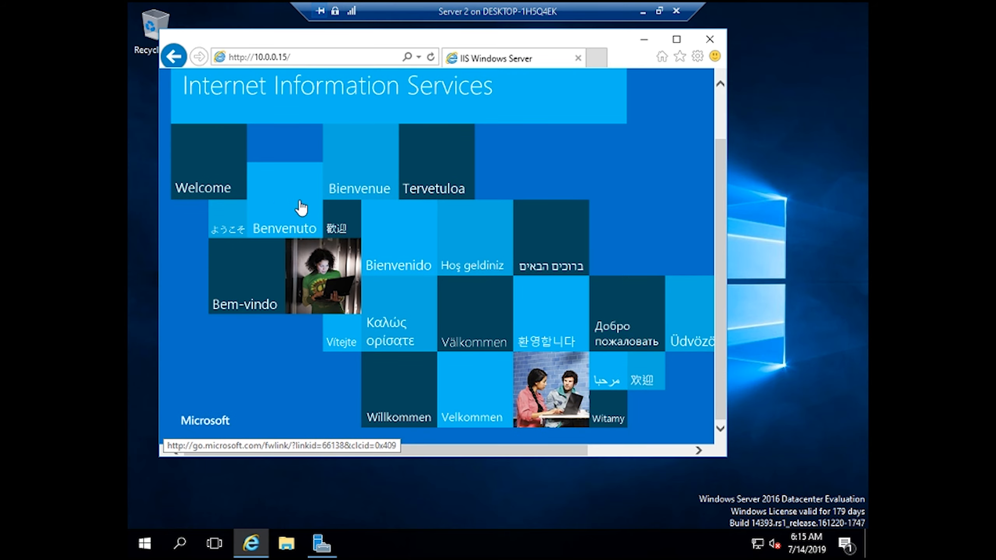
scroll(453, 300, up, 2)
scroll(454, 294, down, 2)
scroll(457, 285, up, 2)
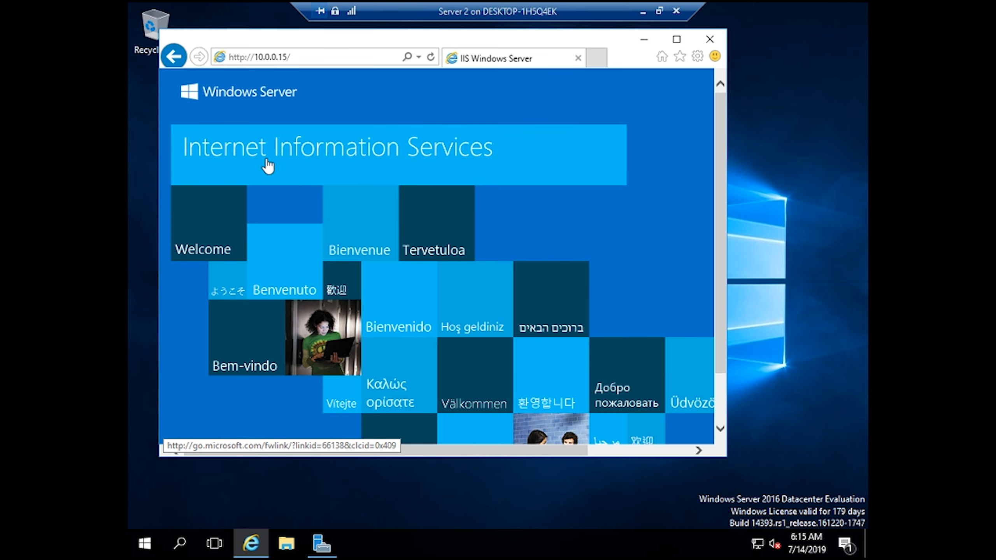
click(286, 58)
click(287, 58)
key(BackSpace)
text(0)
key(Return)
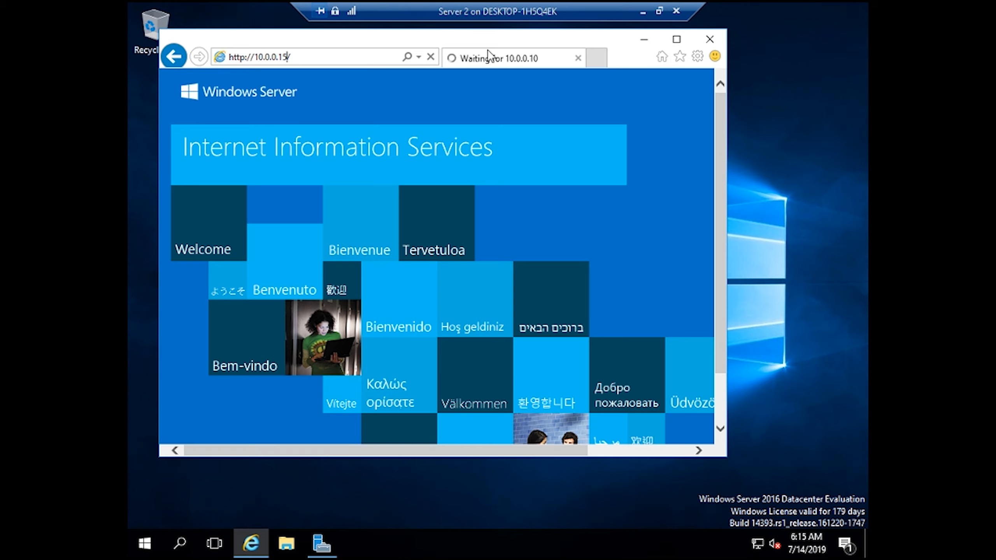
click(699, 46)
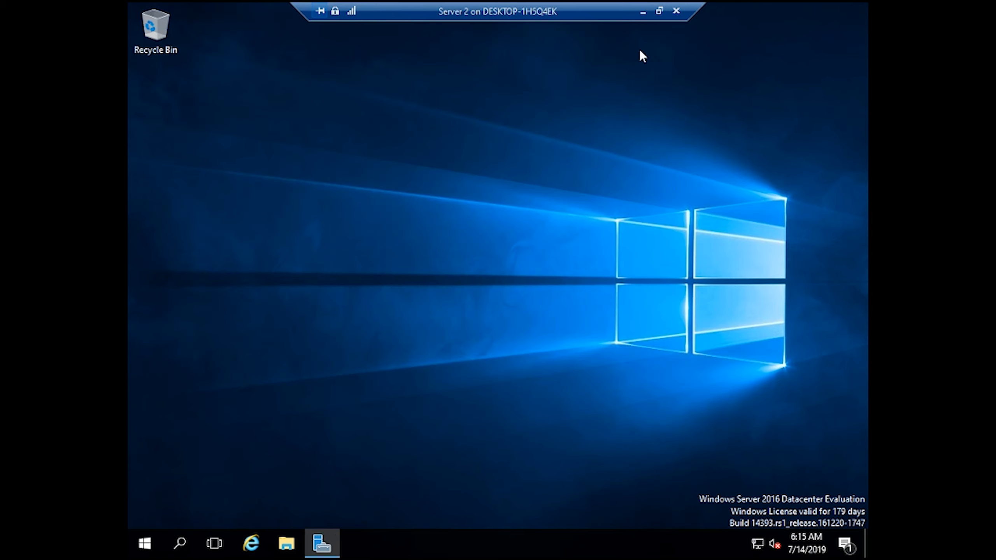
- Close the Server 2 session and Command Prompt, choose Ask me later, and load 10.0.0.15 in Internet Explorer
click(677, 12)
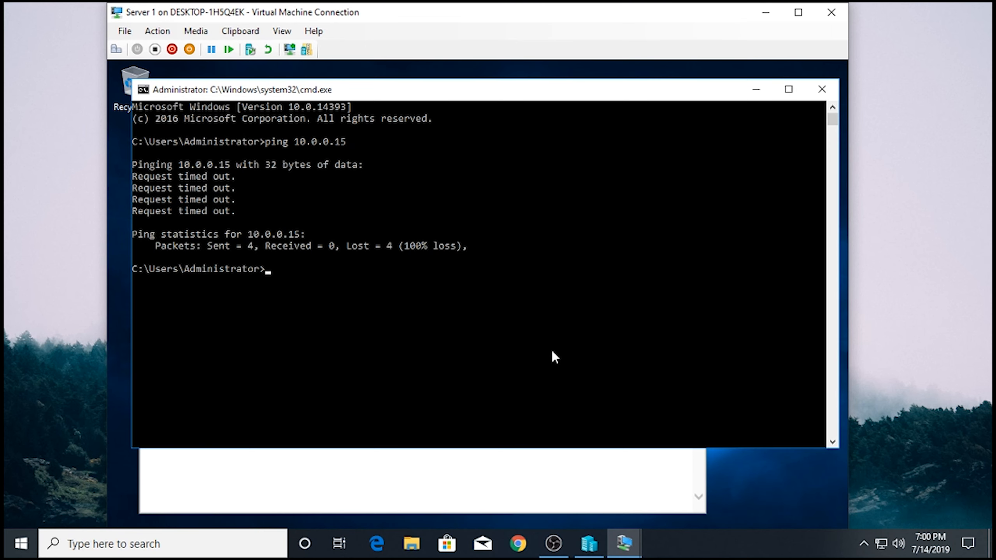
click(821, 89)
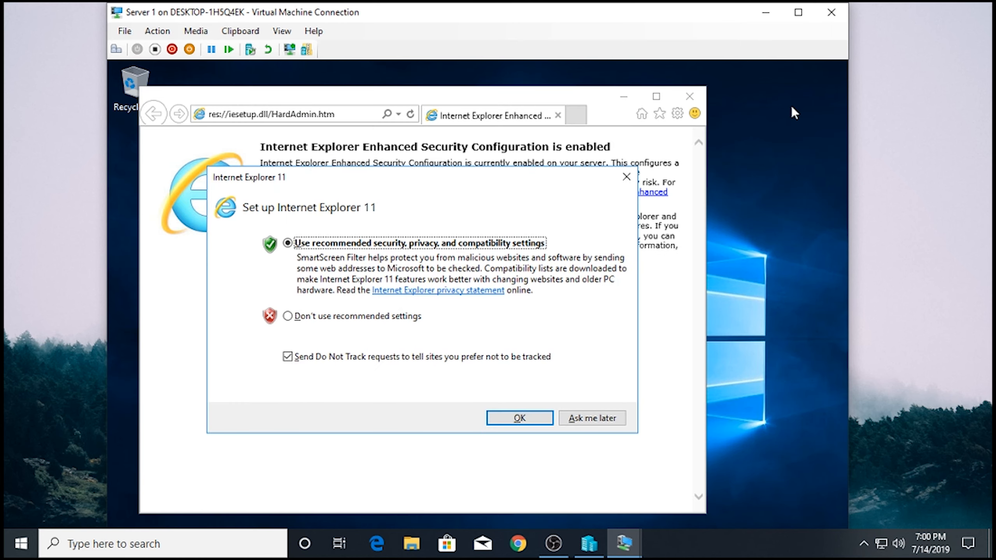
click(588, 418)
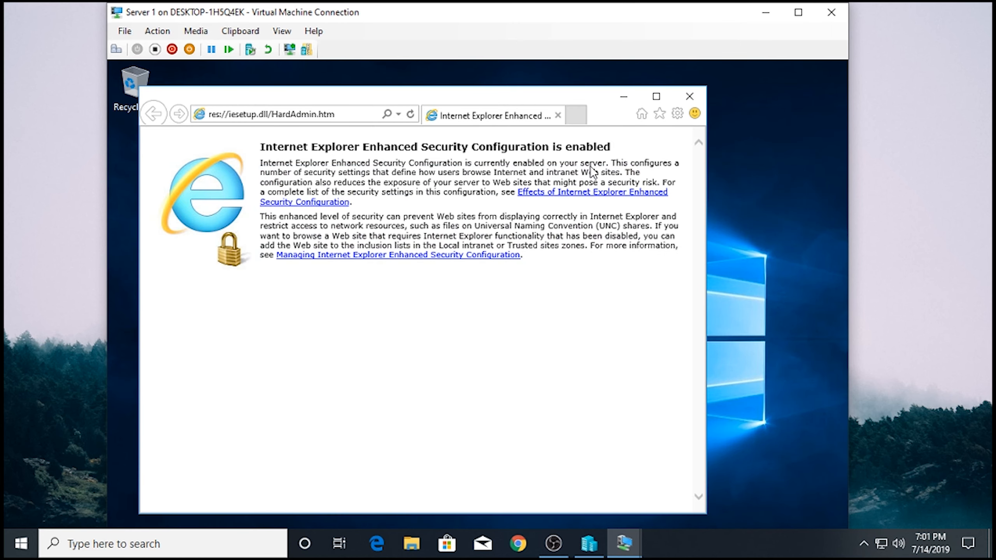
click(354, 118)
text(1)
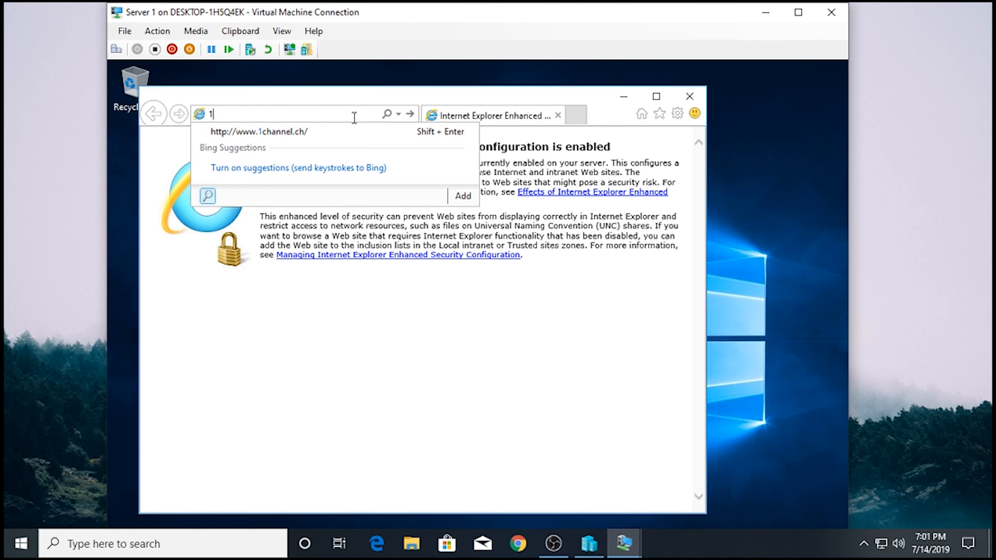
text(.0.0)
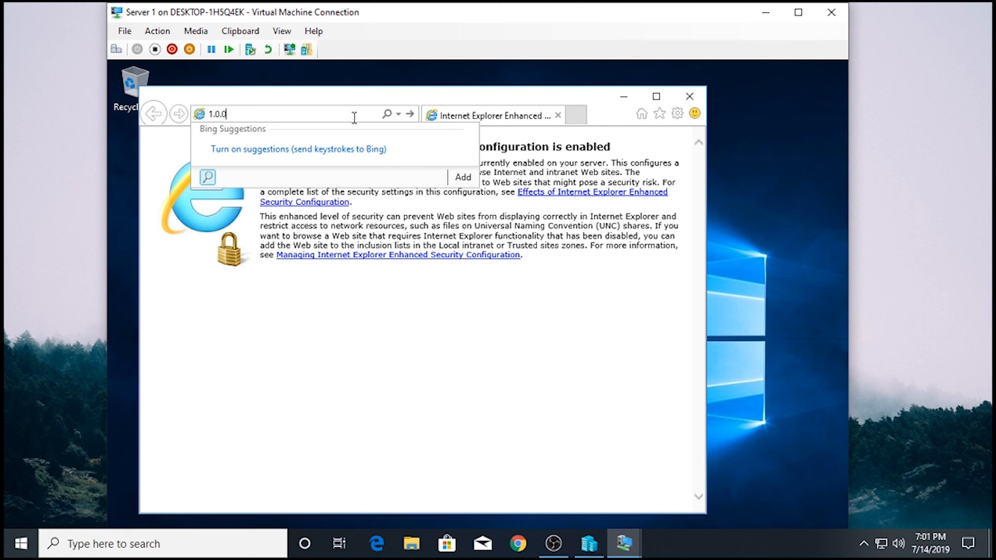
key(BackSpace)
text(0)
key(Return)
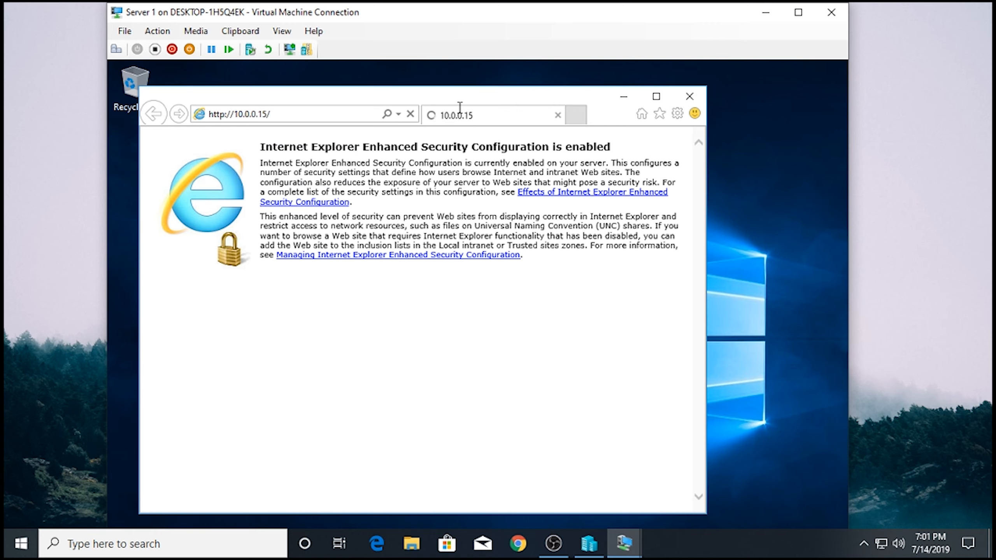
- View the IIS welcome page full screen, close Internet Explorer, and refresh Server 1's desktop
click(798, 12)
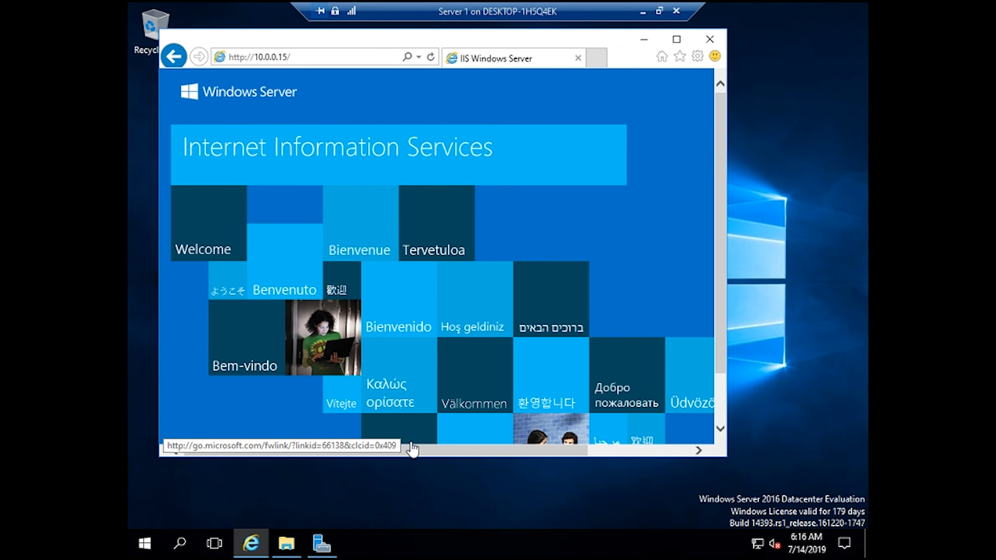
drag(437, 454, 478, 271)
scroll(494, 293, down, 2)
scroll(479, 275, up, 2)
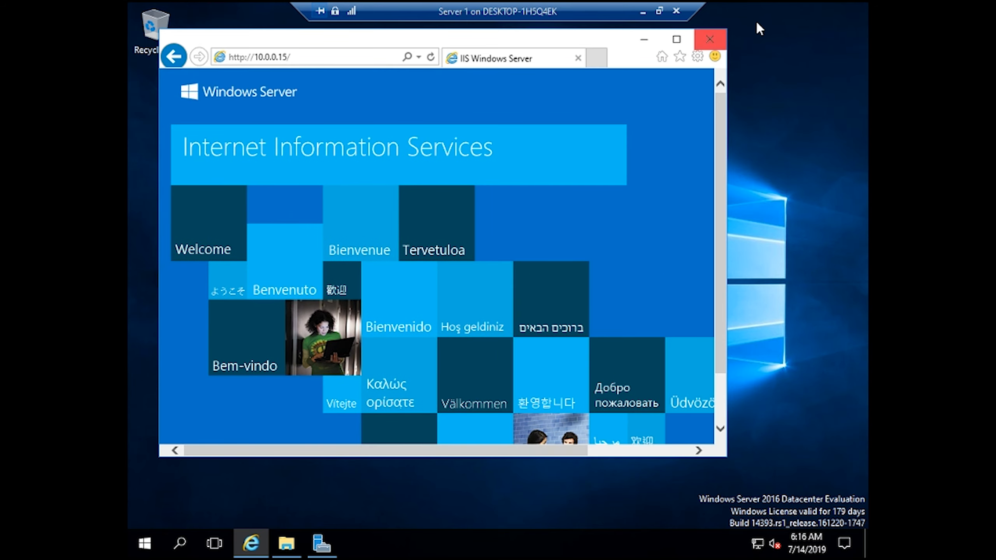
click(709, 39)
right_click(448, 189)
click(514, 235)
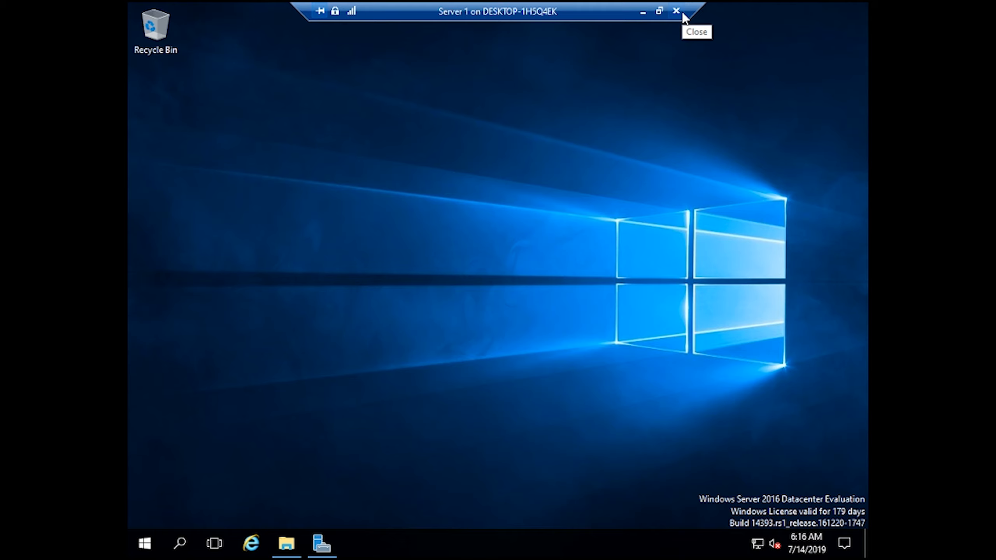
click(659, 11)
- Return to the Server 1 session in full screen and refresh its desktop
click(624, 543)
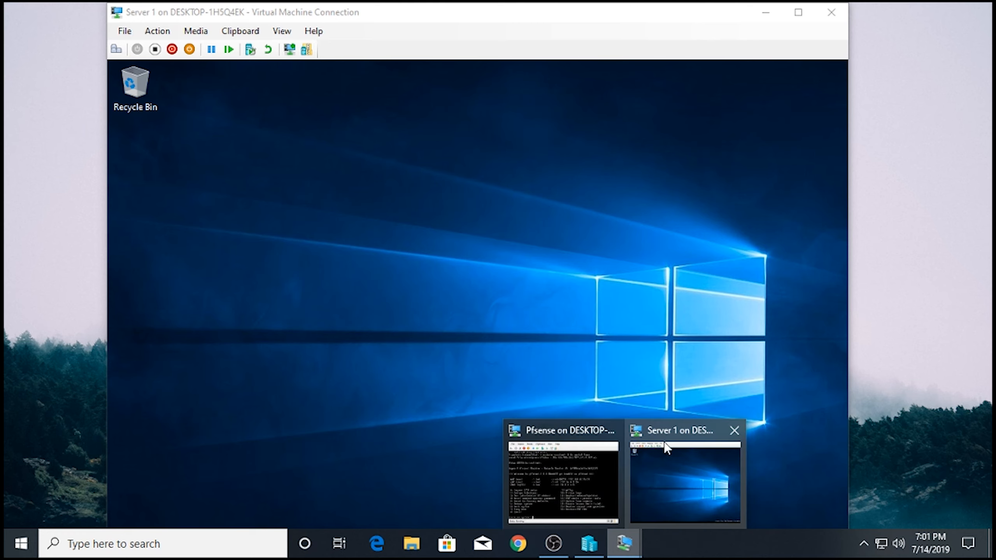
click(556, 272)
right_click(521, 254)
click(583, 293)
click(798, 12)
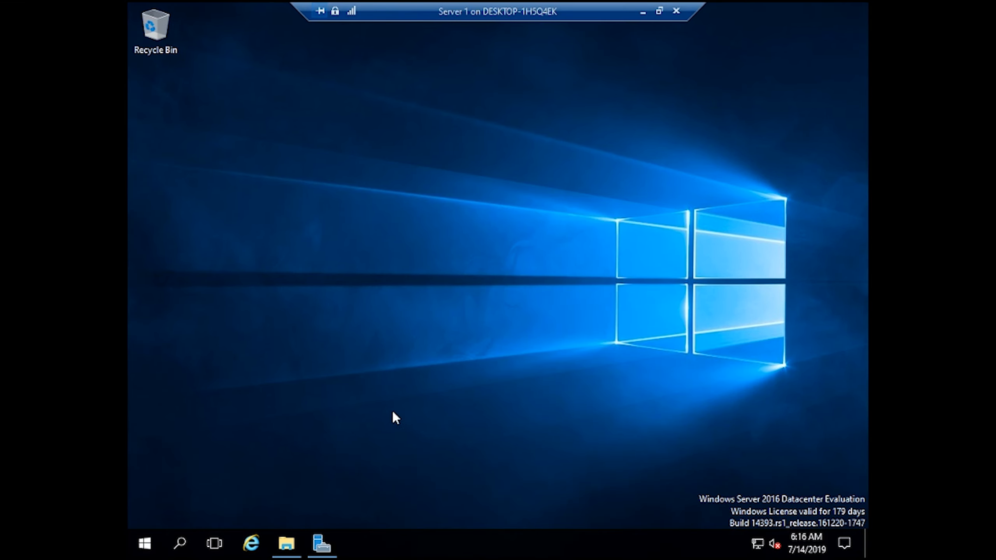
right_click(397, 259)
click(450, 301)
- Restore Server Manager and open, then dismiss, the context menu for SERVER2 at 10.0.0.15
click(330, 535)
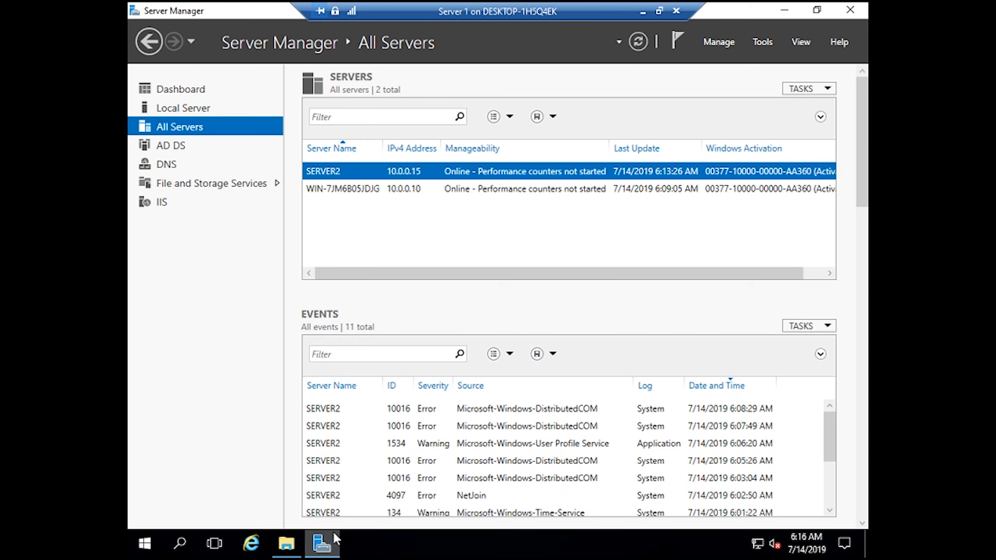
right_click(445, 167)
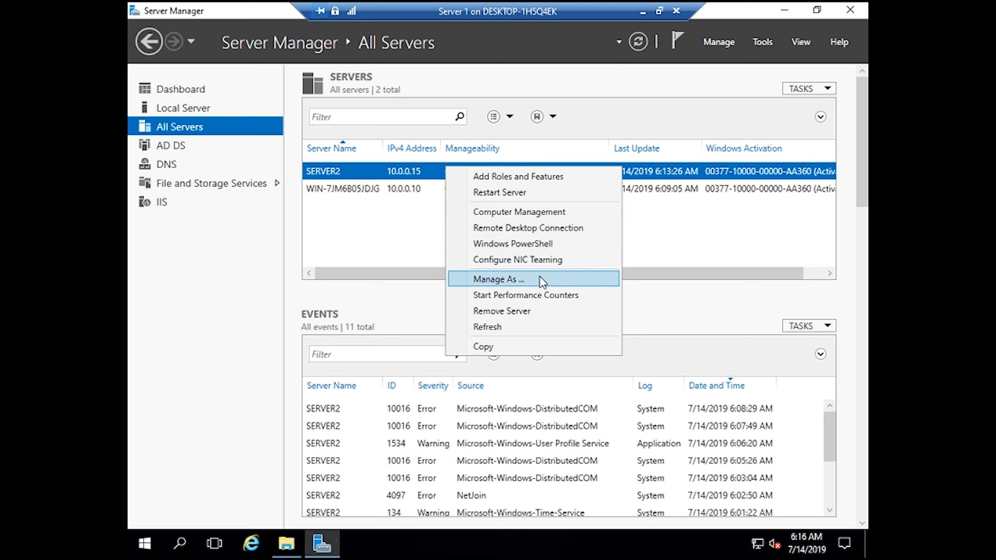
click(386, 313)
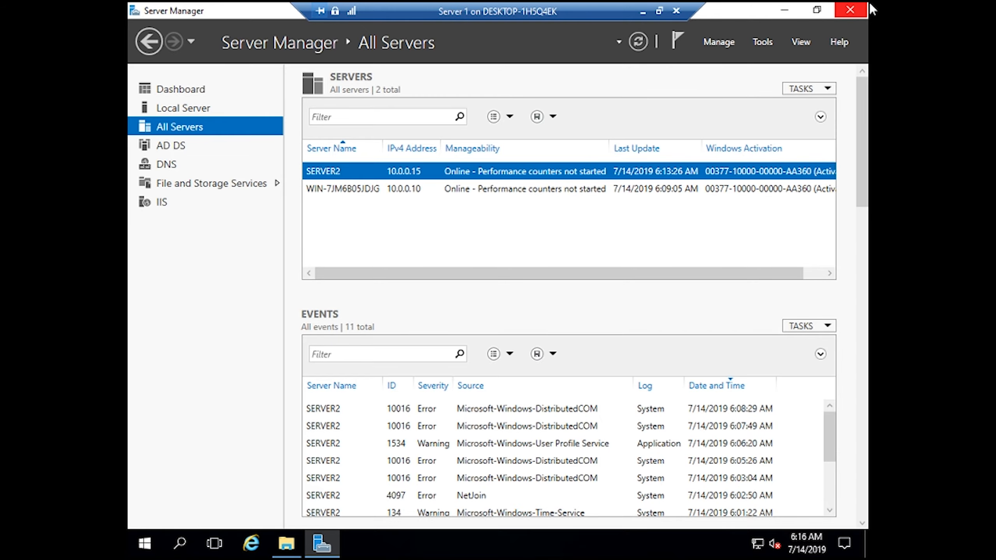